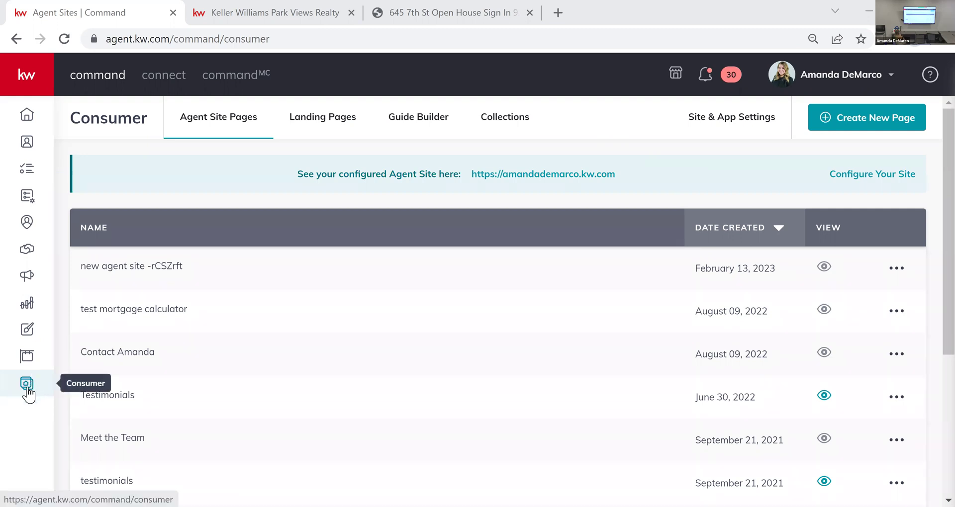
pyautogui.click(42, 82)
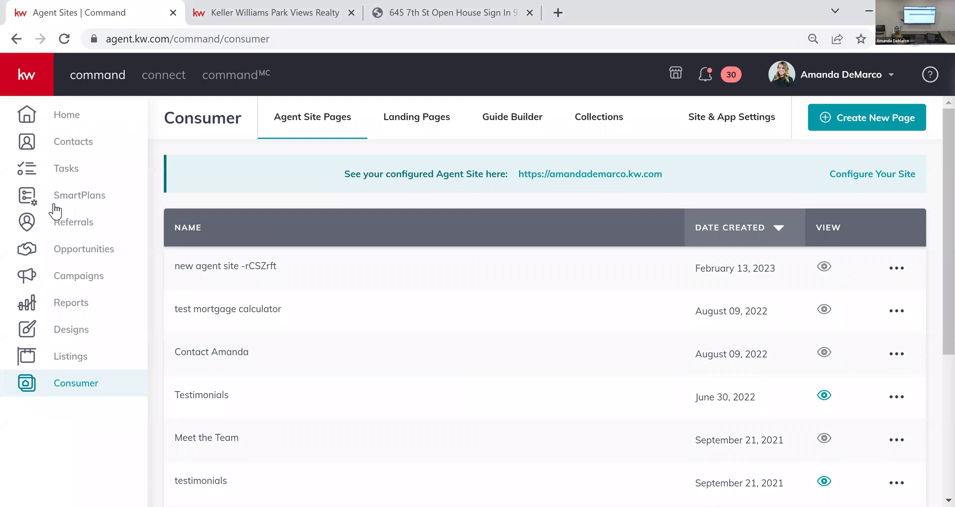
pyautogui.click(21, 62)
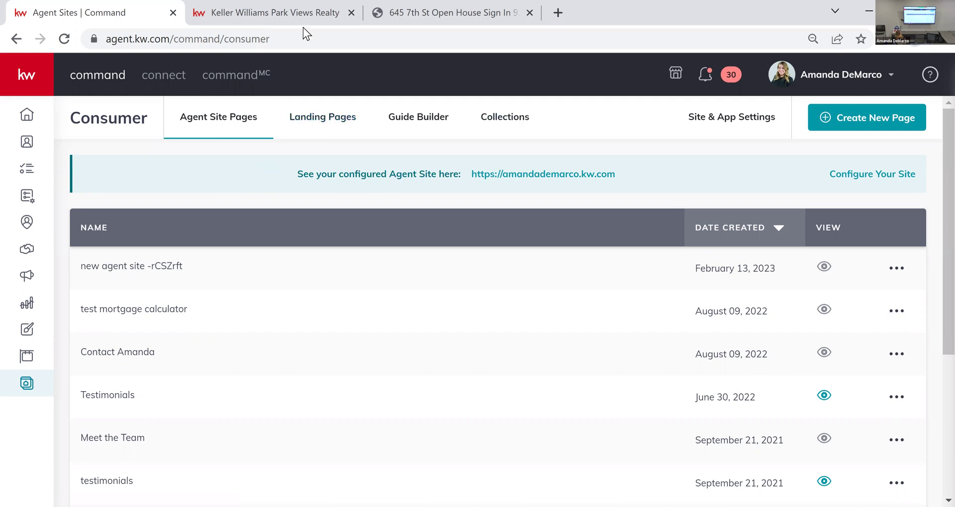
pyautogui.click(298, 12)
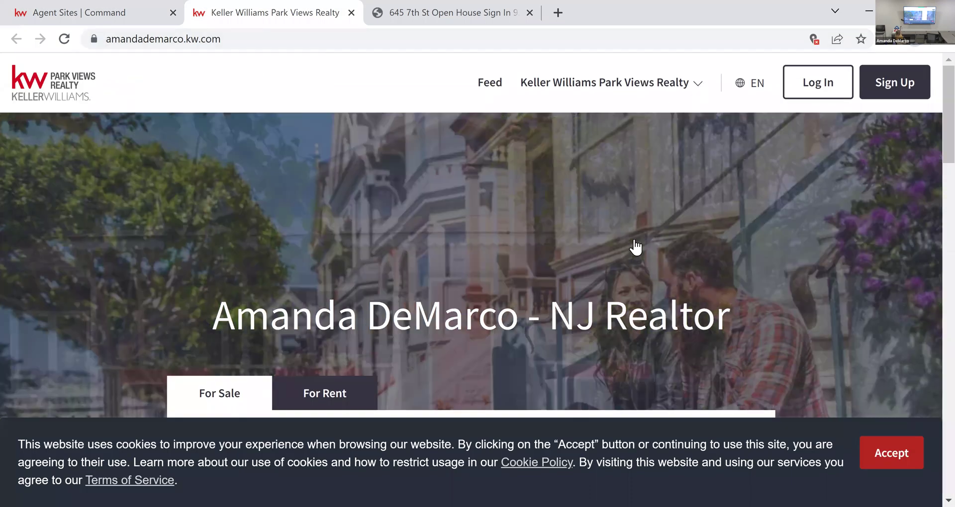
pyautogui.click(604, 82)
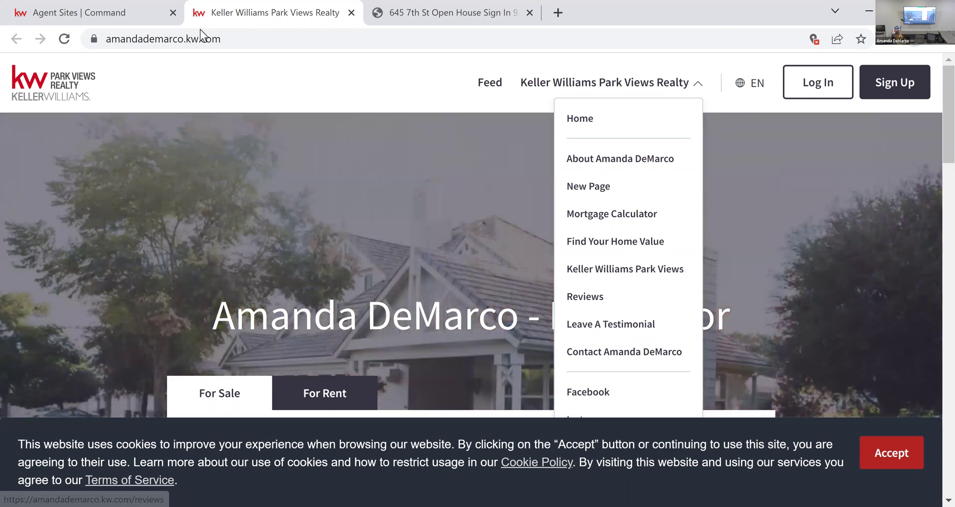
pyautogui.click(99, 13)
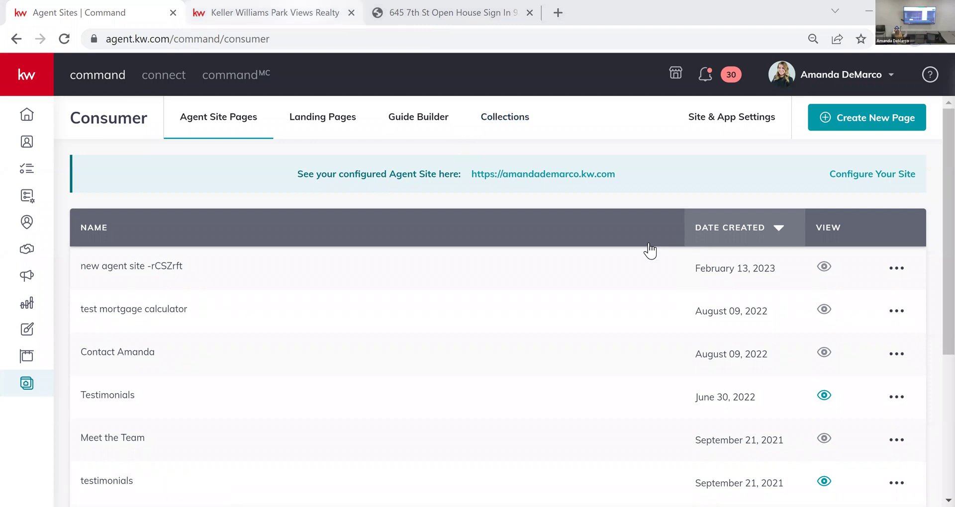
pyautogui.hotkey('ctrl', 'Tab')
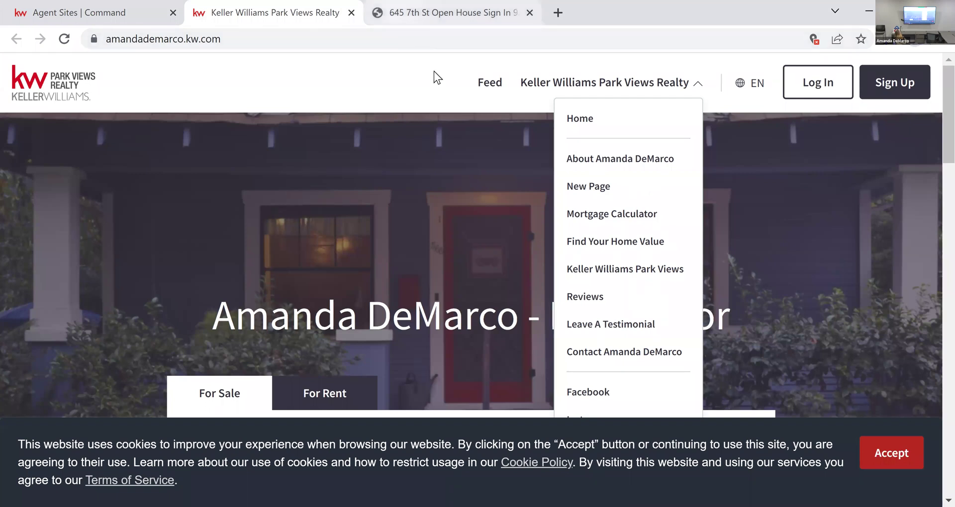
pyautogui.hotkey('ctrl', 'Tab')
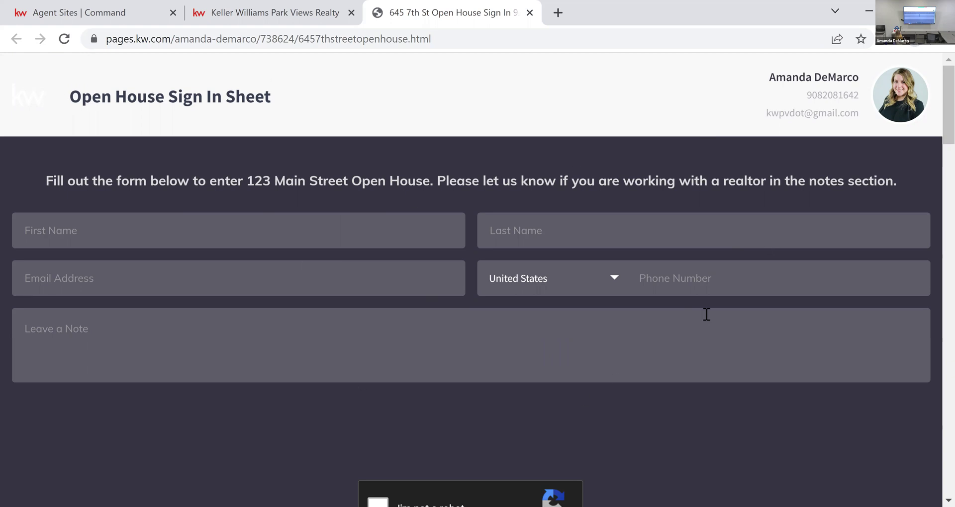
# Step: Scroll through the sign-in form and house photo, then return to Command's Consumer pages list
pyautogui.scroll(-7, 568, 413)
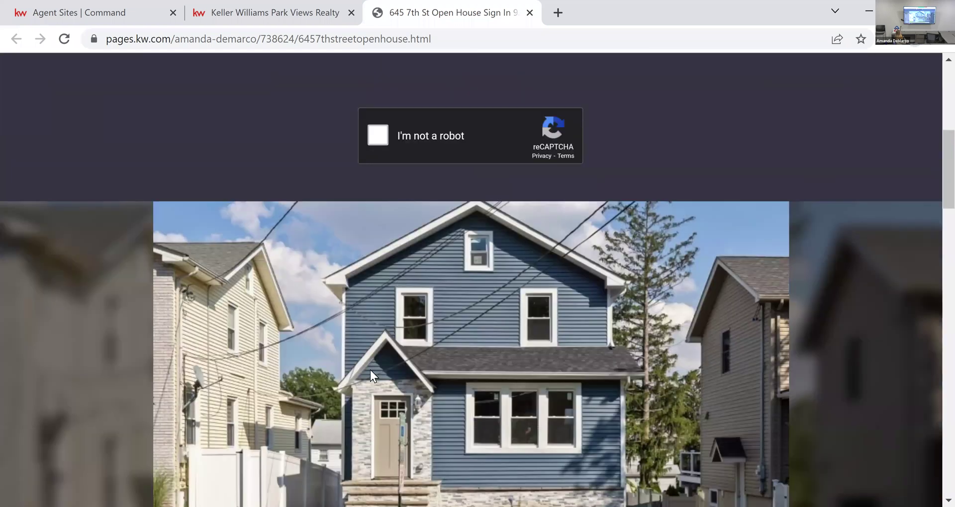
pyautogui.scroll(-2, 544, 315)
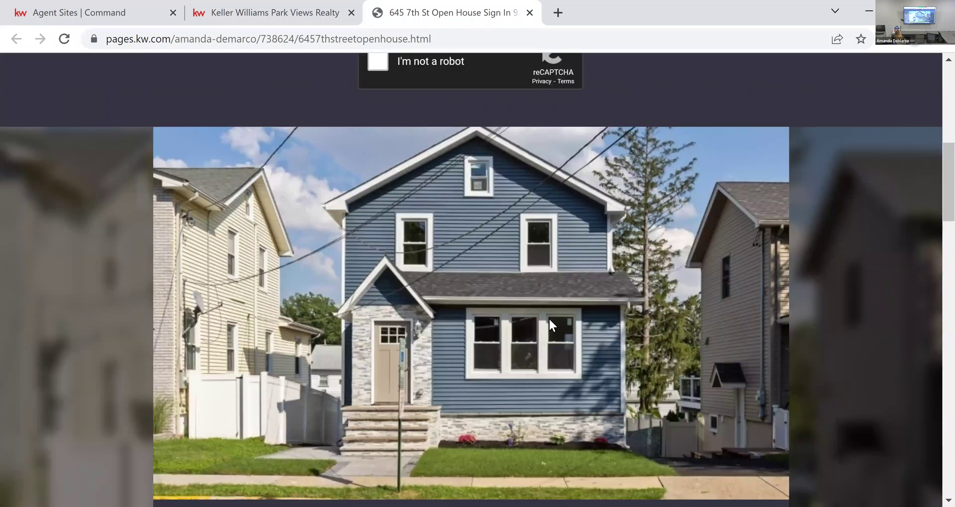
pyautogui.scroll(9, 548, 317)
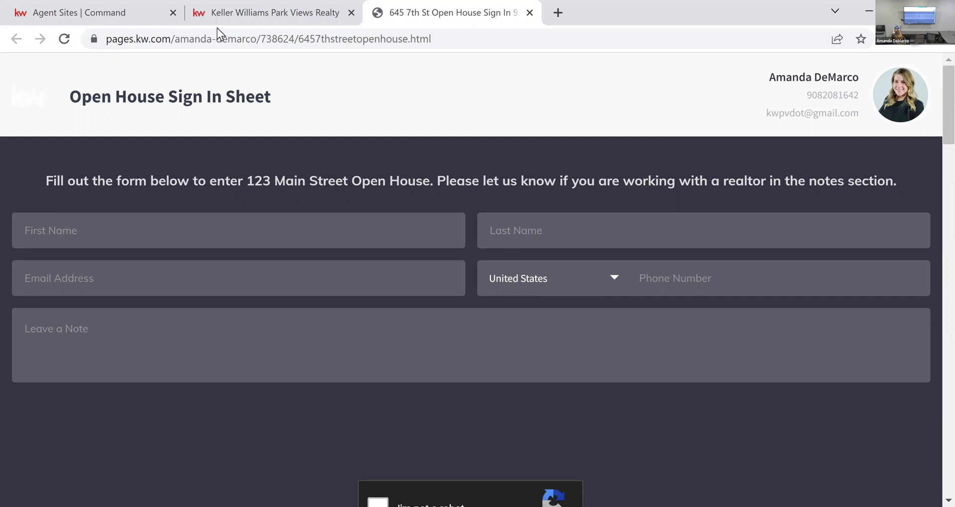
pyautogui.click(57, 5)
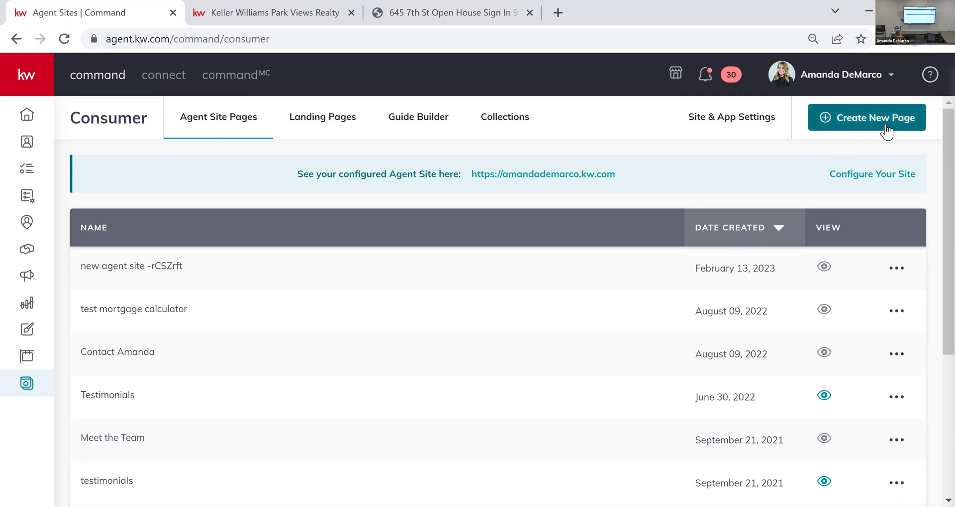
# Step: Create a new blank lead-generation landing page rather than an agent-site sub-page
pyautogui.click(885, 129)
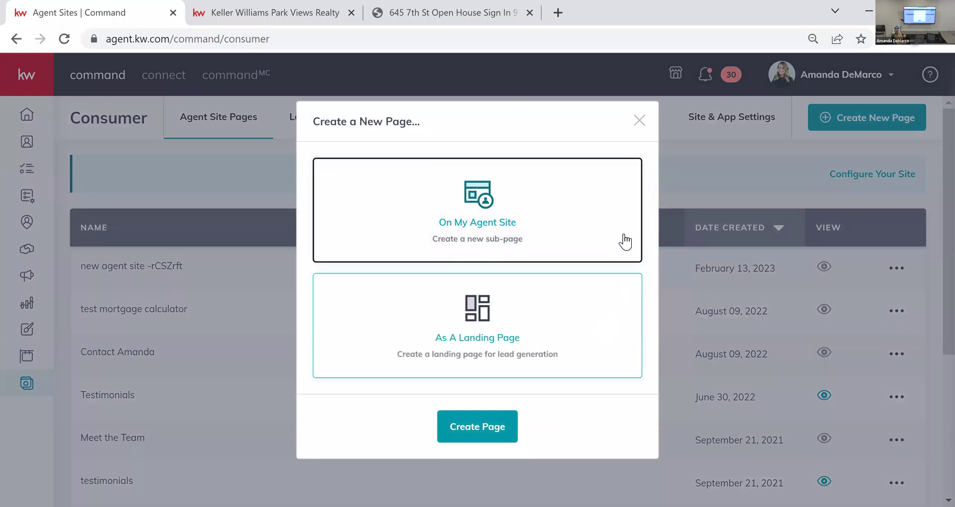
pyautogui.click(509, 255)
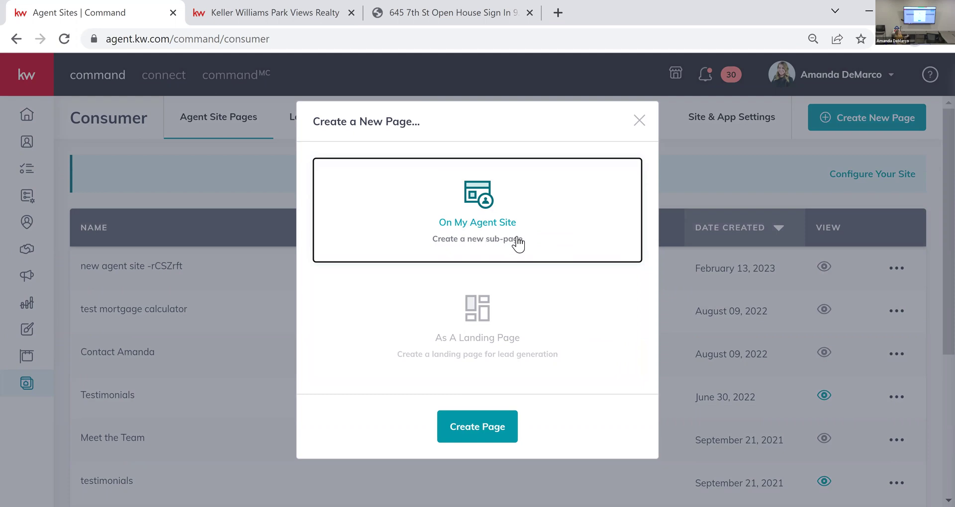
pyautogui.click(572, 356)
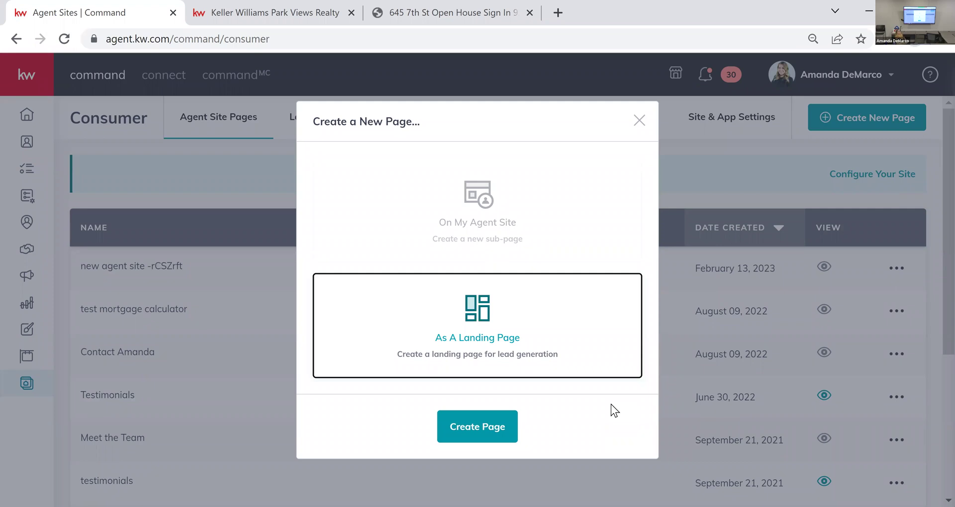
pyautogui.click(502, 426)
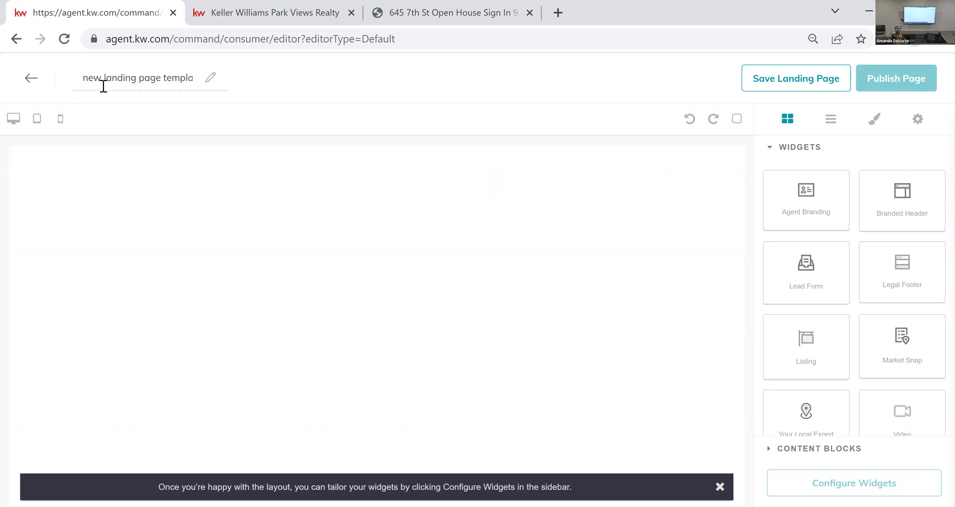
# Step: Replace the default page name with '123 Main Street Open House 3.14.23'
pyautogui.moveTo(88, 76); pyautogui.dragTo(187, 76)
pyautogui.click(187, 77)
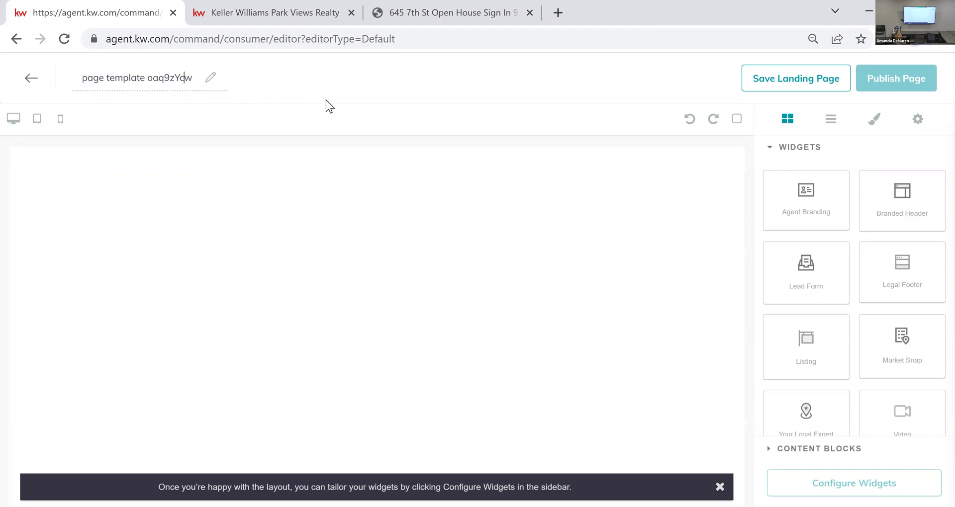
pyautogui.tripleClick(163, 78)
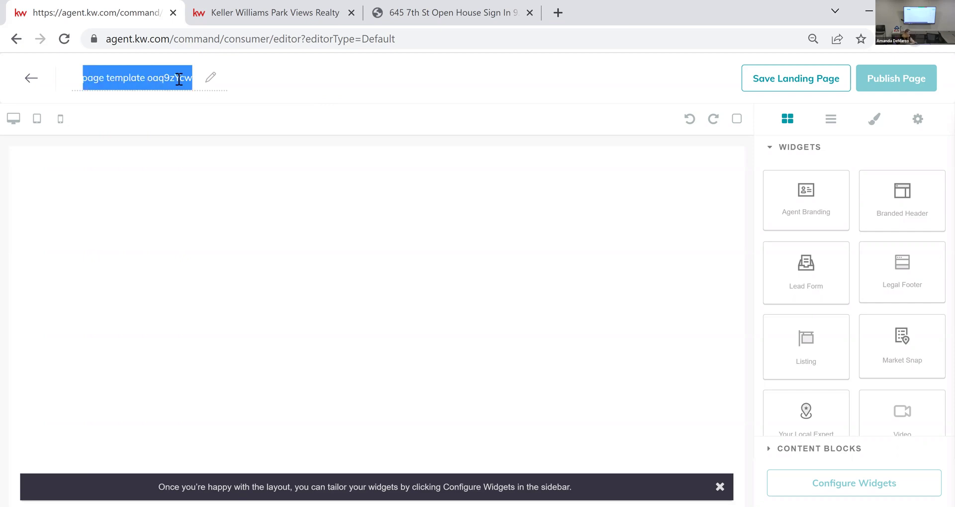
pyautogui.write('123 Main Stre')
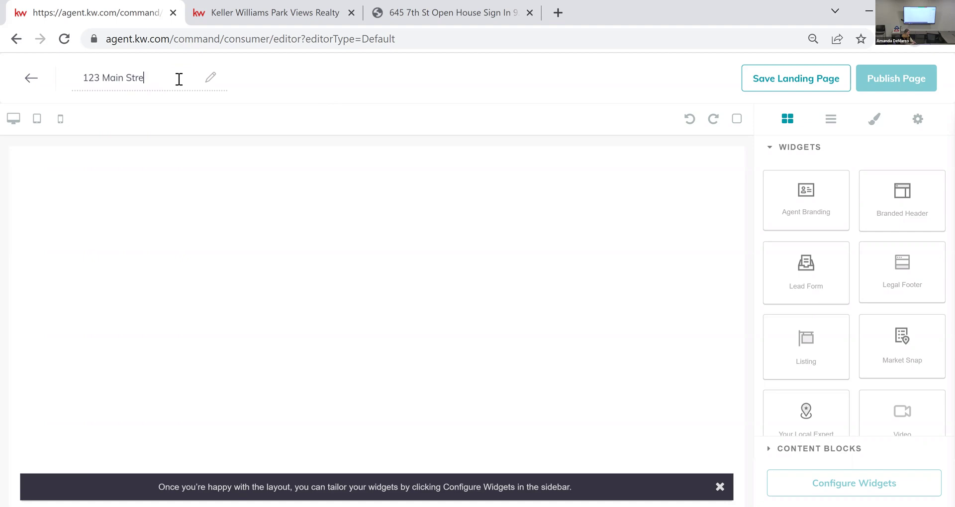
pyautogui.write('et Open House')
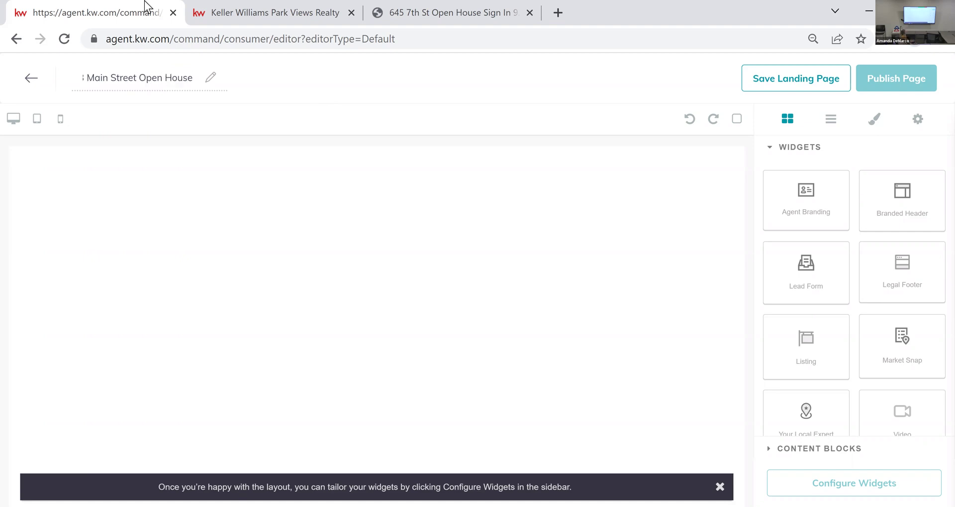
pyautogui.write(' 3')
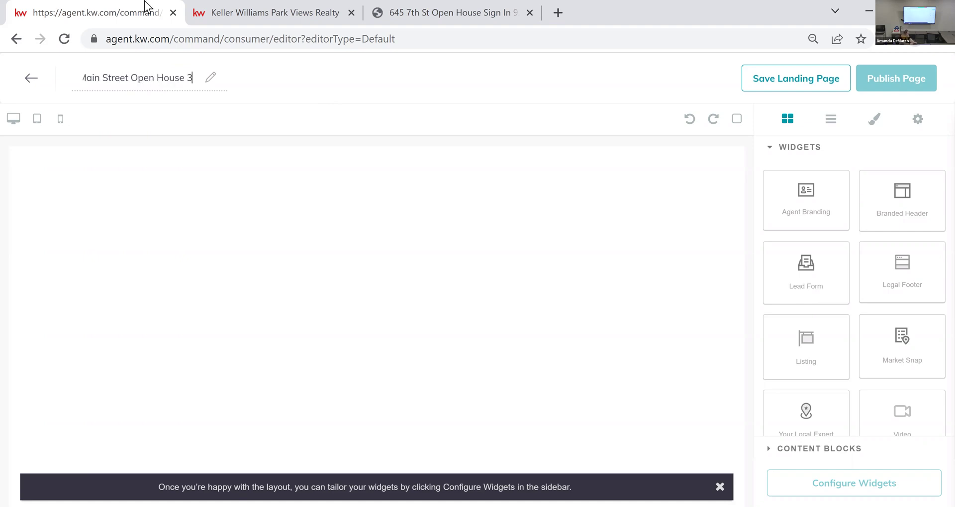
pyautogui.write('.14.23')
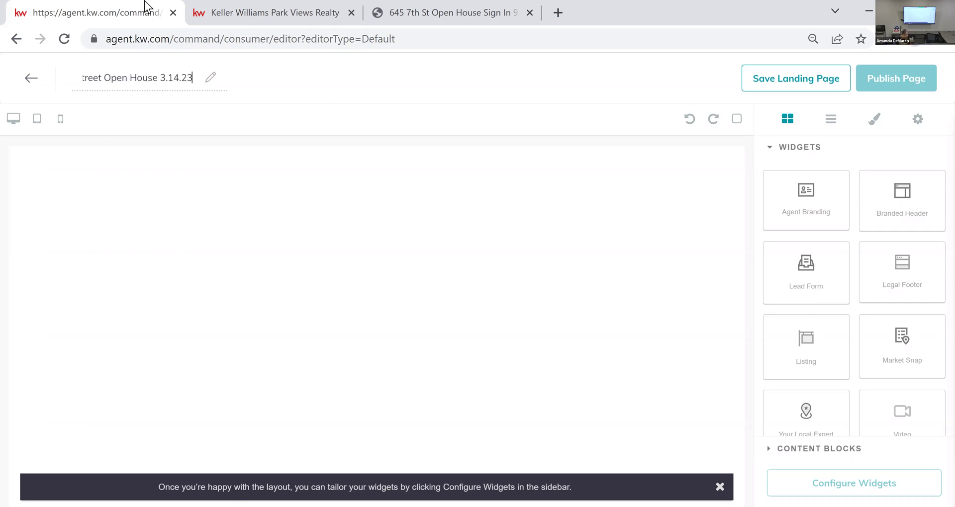
pyautogui.click(293, 100)
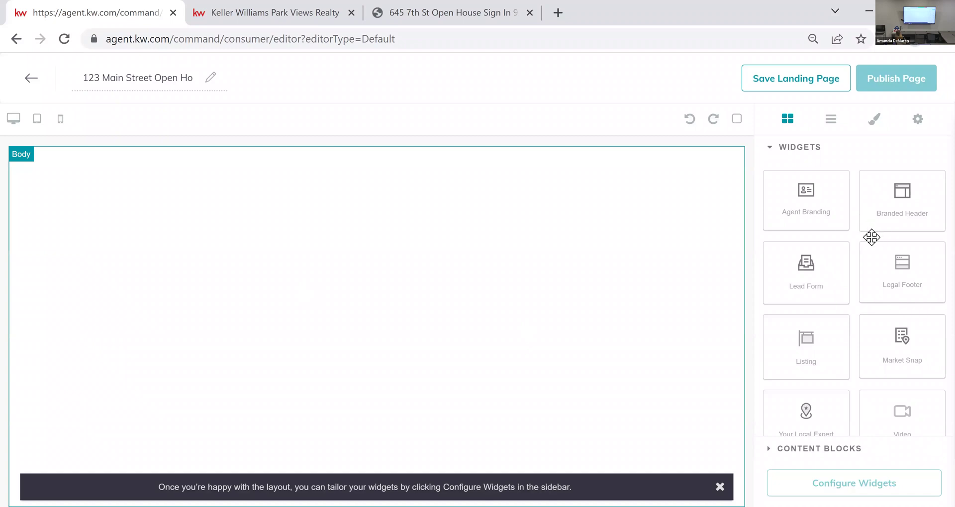
# Step: Place Branded Header, Lead Form and Listing widgets on the canvas, then open Configure Widgets
pyautogui.scroll(-2, 890, 328)
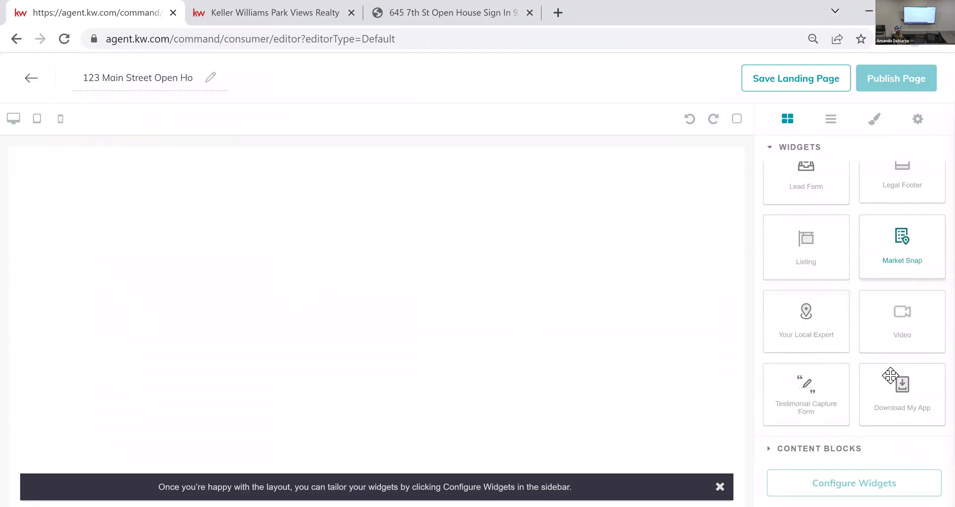
pyautogui.scroll(2, 859, 337)
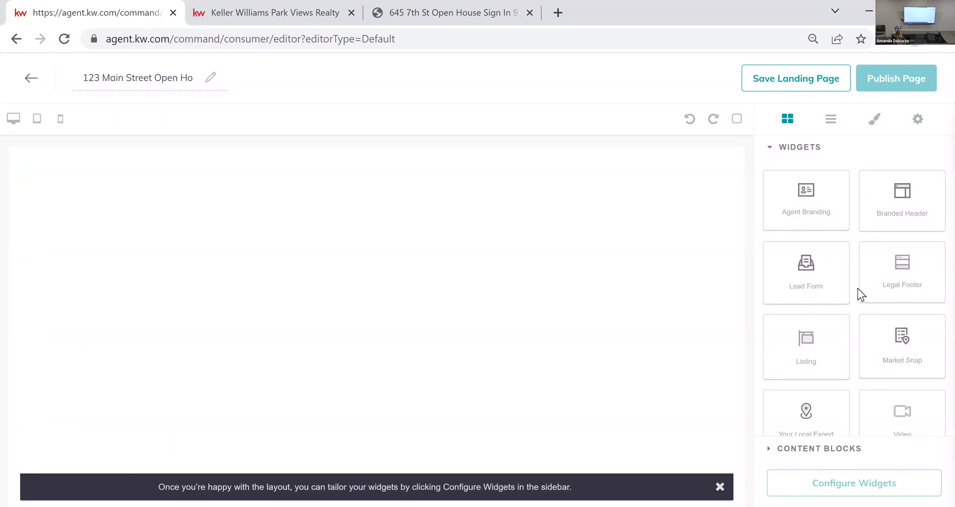
pyautogui.moveTo(912, 209); pyautogui.dragTo(661, 249)
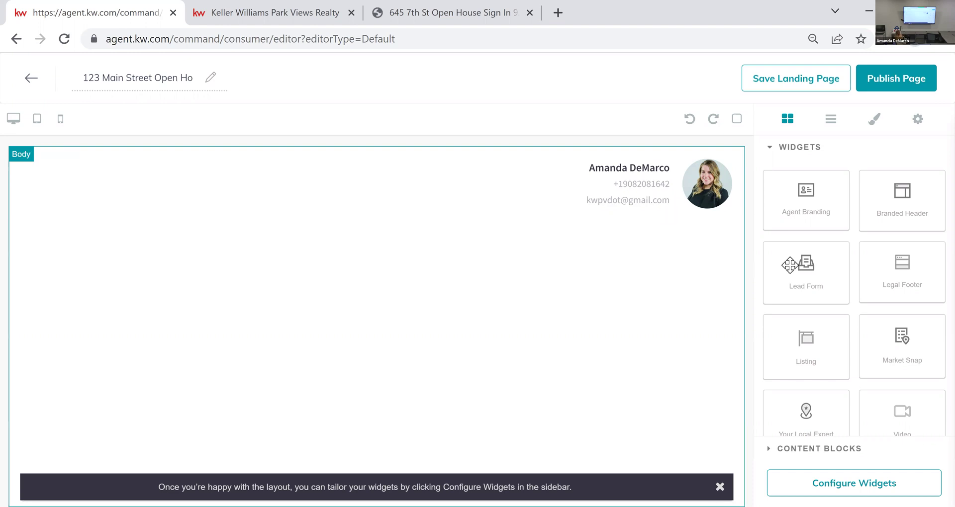
pyautogui.moveTo(812, 269); pyautogui.dragTo(601, 259)
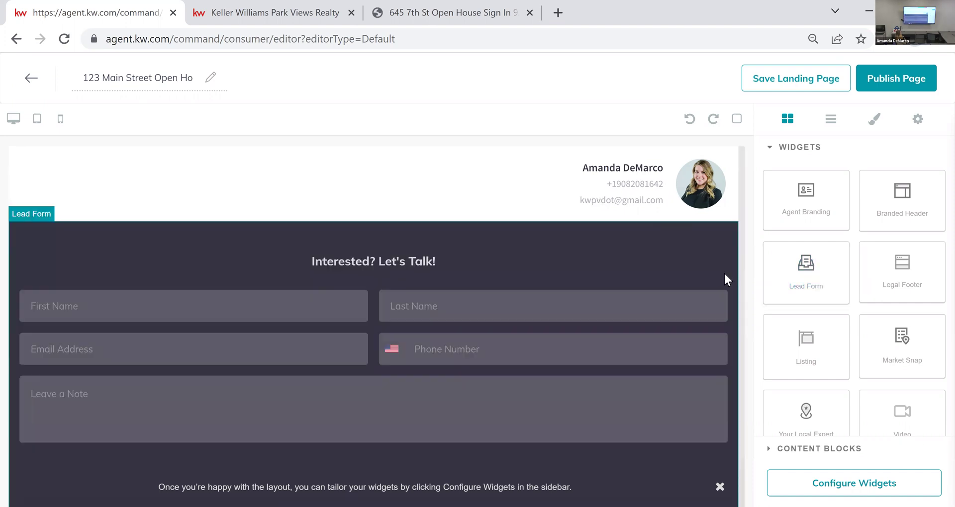
pyautogui.scroll(-1, 724, 272)
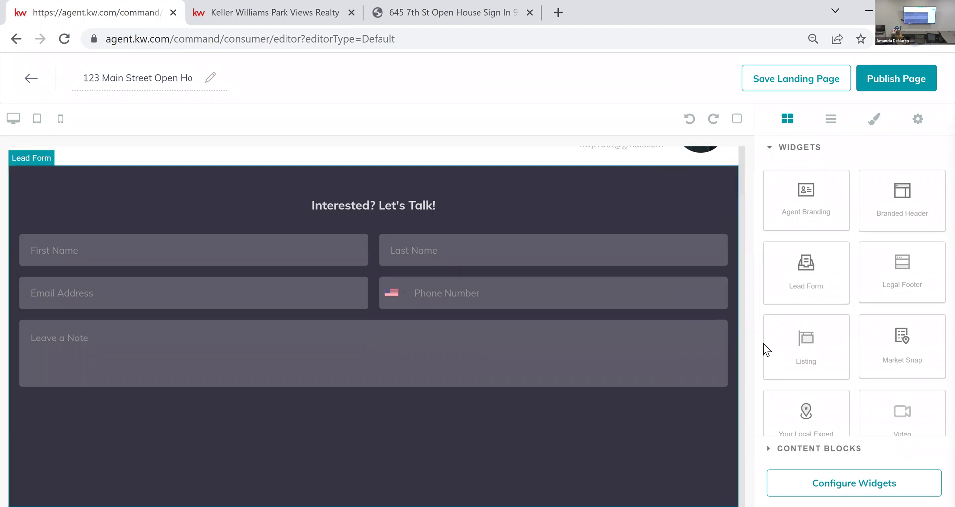
pyautogui.moveTo(799, 343); pyautogui.dragTo(625, 410)
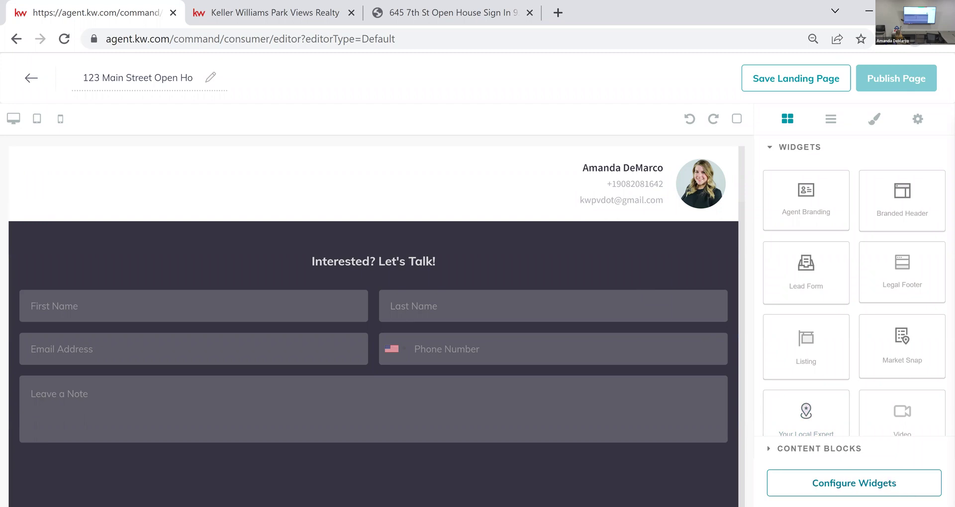
pyautogui.click(854, 483)
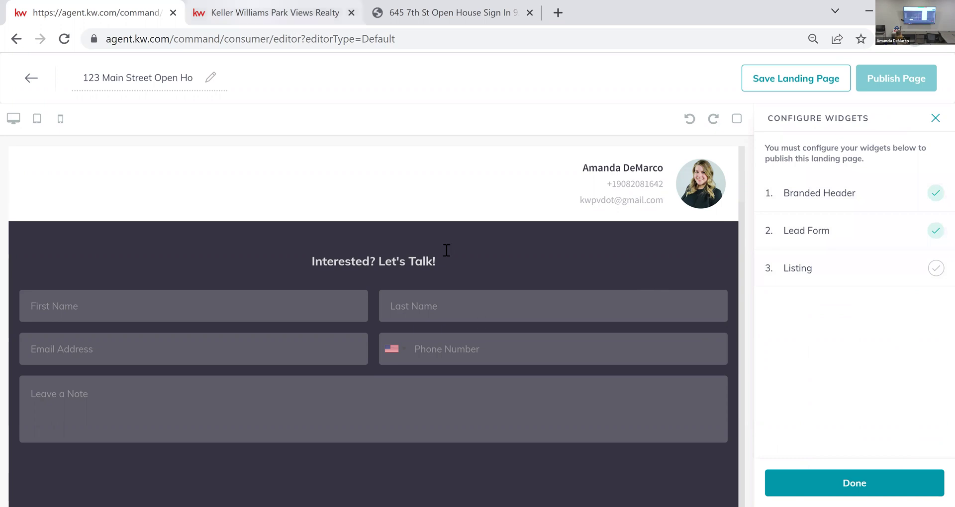
# Step: Search the agent website for properties in 'rutherford, nj', dismissing the location prompt
pyautogui.hotkey('ctrl', 'Tab')
pyautogui.scroll(-2, 306, 271)
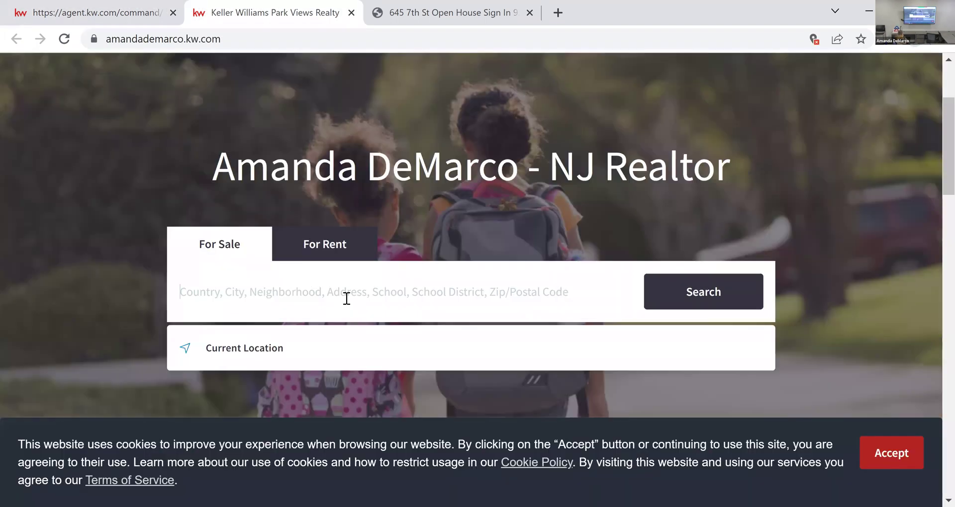
pyautogui.write('rut')
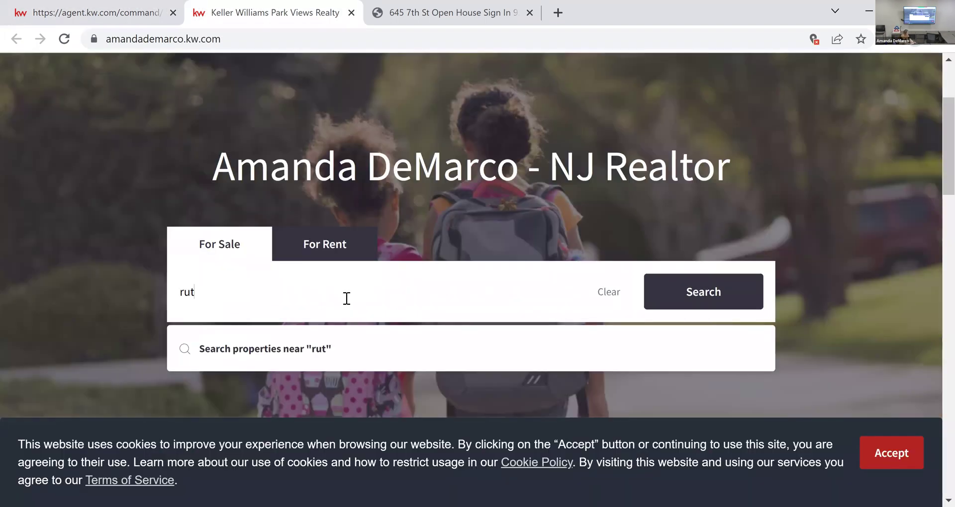
pyautogui.write('herford, nj')
pyautogui.press('Return')
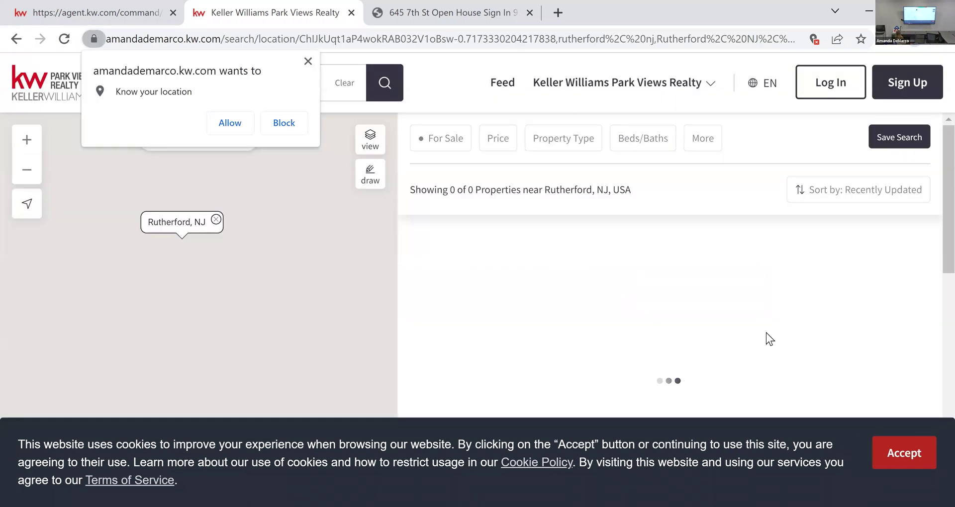
pyautogui.click(906, 453)
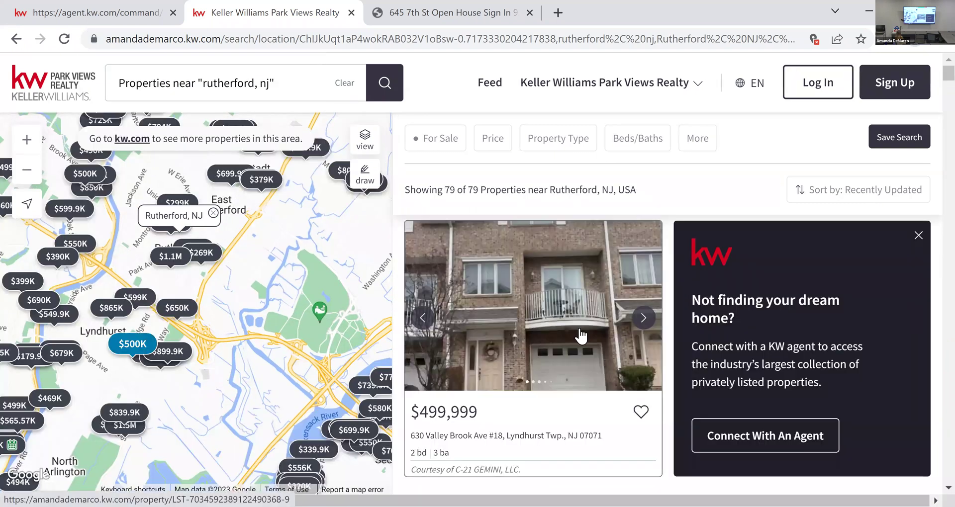
pyautogui.scroll(-5, 571, 313)
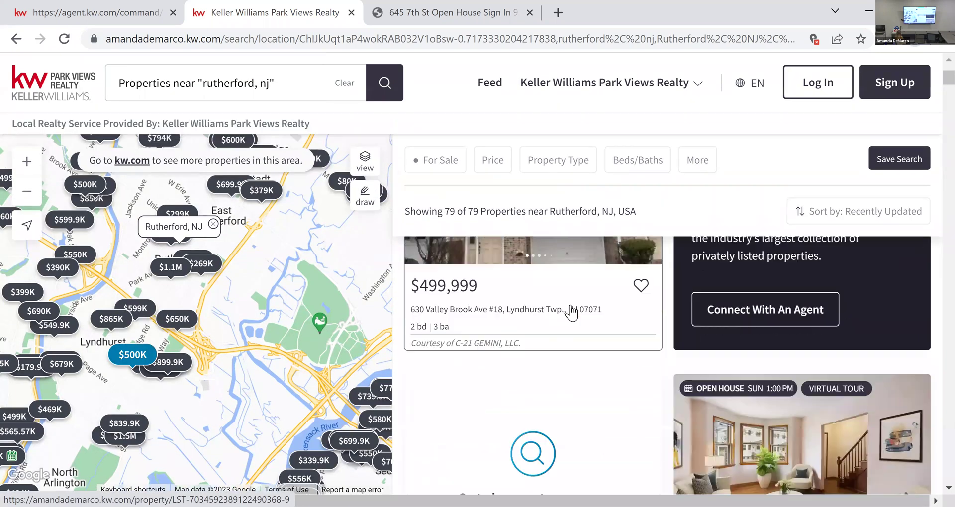
pyautogui.scroll(-2, 685, 324)
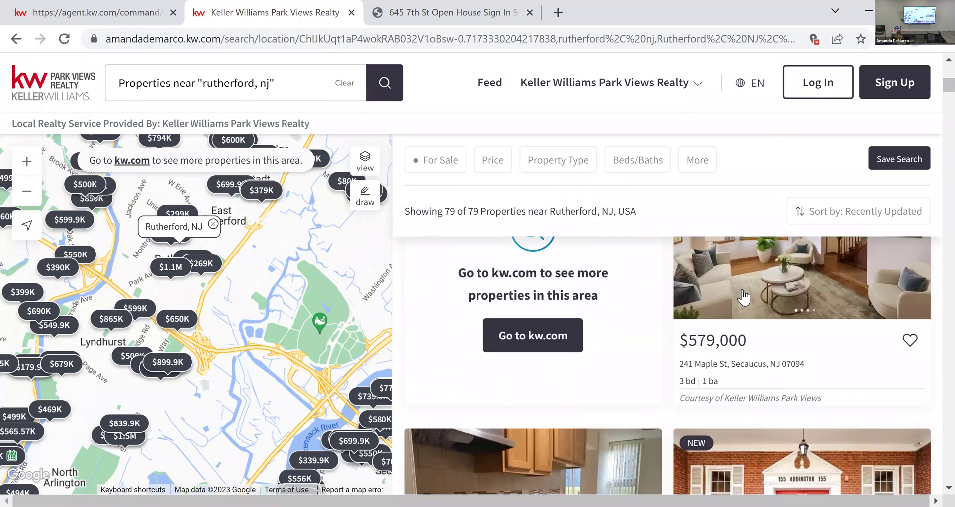
pyautogui.click(745, 293)
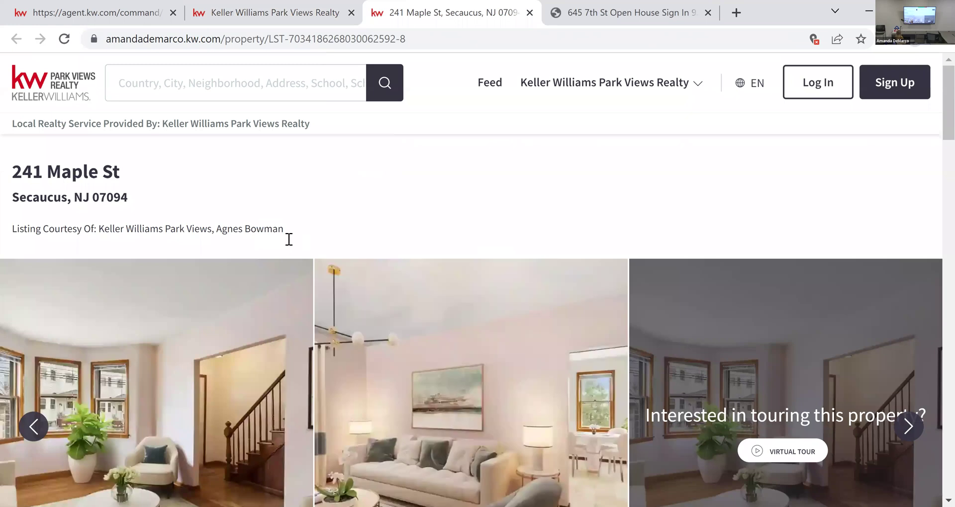
pyautogui.moveTo(277, 229); pyautogui.dragTo(214, 228)
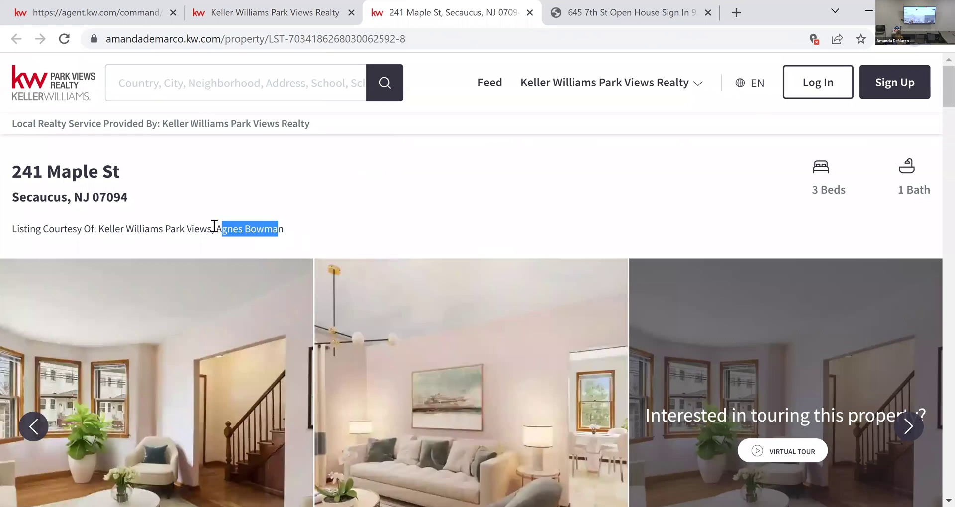
pyautogui.moveTo(127, 173); pyautogui.dragTo(13, 167)
pyautogui.hotkey('ctrl', 'c')
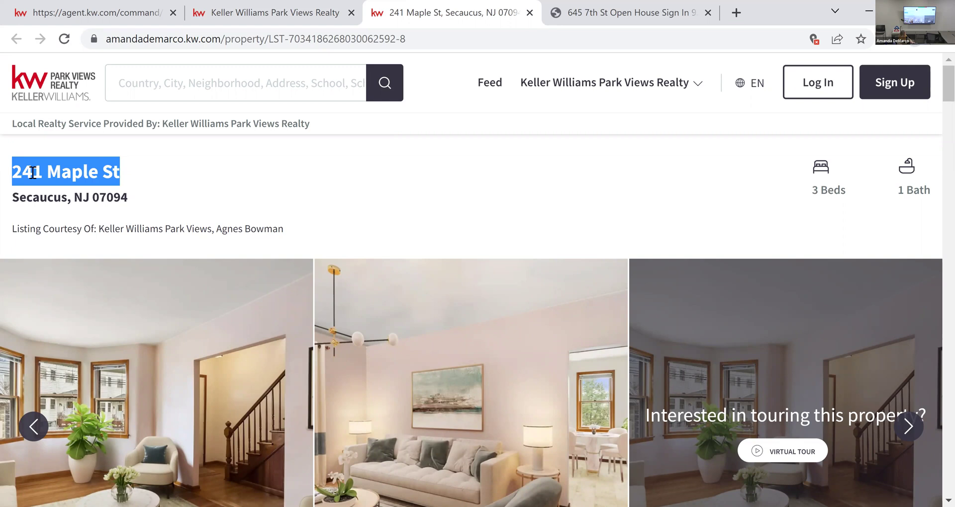
pyautogui.click(127, 3)
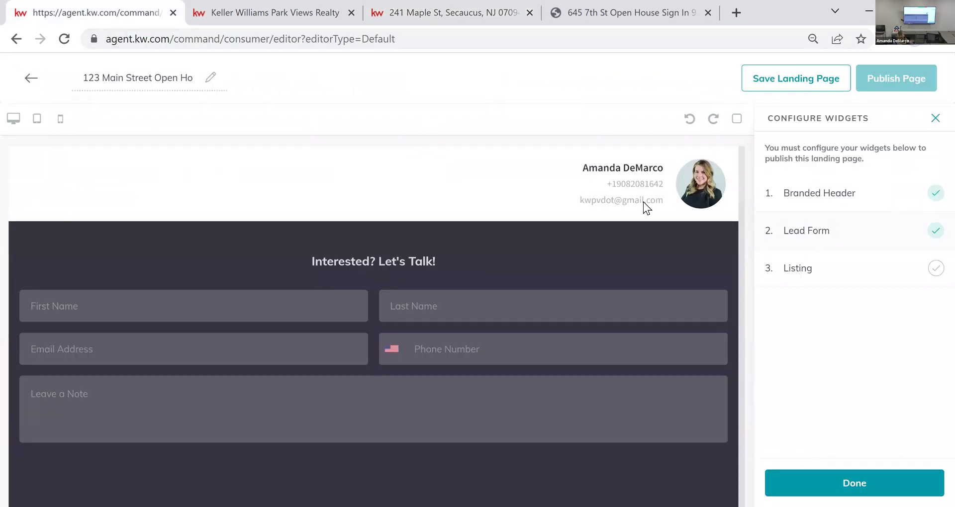
pyautogui.moveTo(154, 78); pyautogui.dragTo(82, 80)
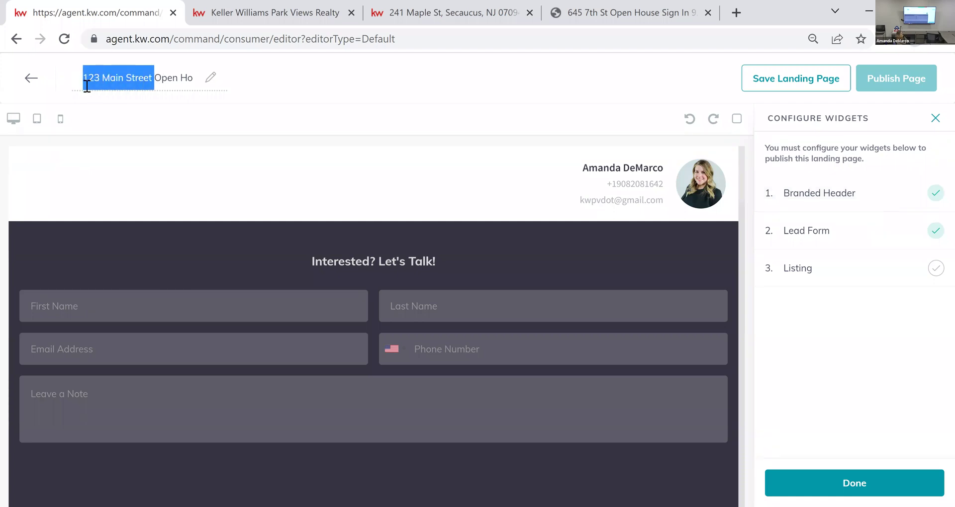
pyautogui.hotkey('ctrl', 'v')
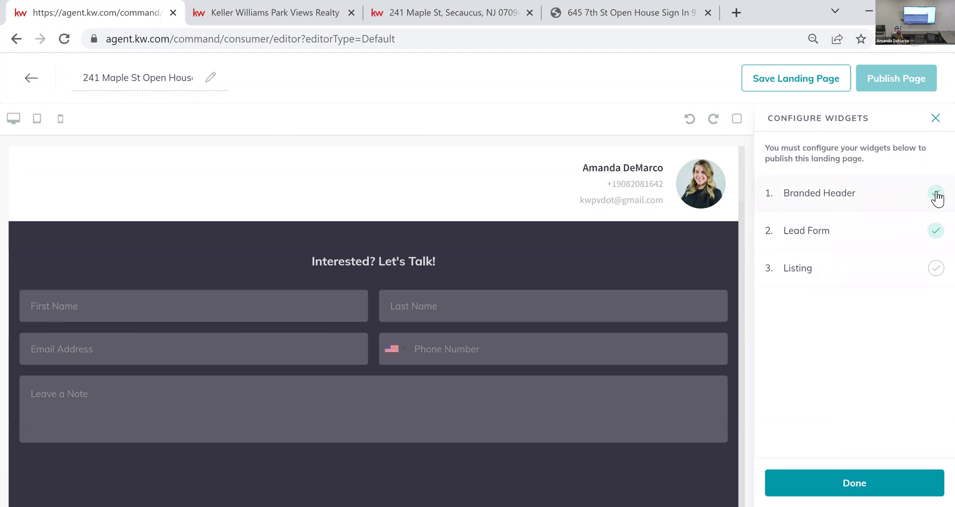
# Step: Open the Branded Header widget's settings, the first of three widgets to configure
pyautogui.click(841, 195)
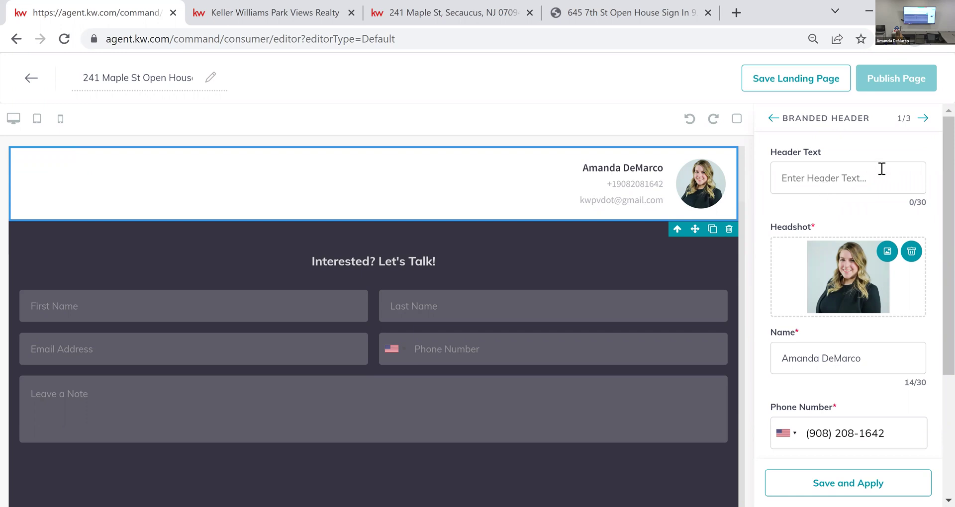
pyautogui.click(843, 179)
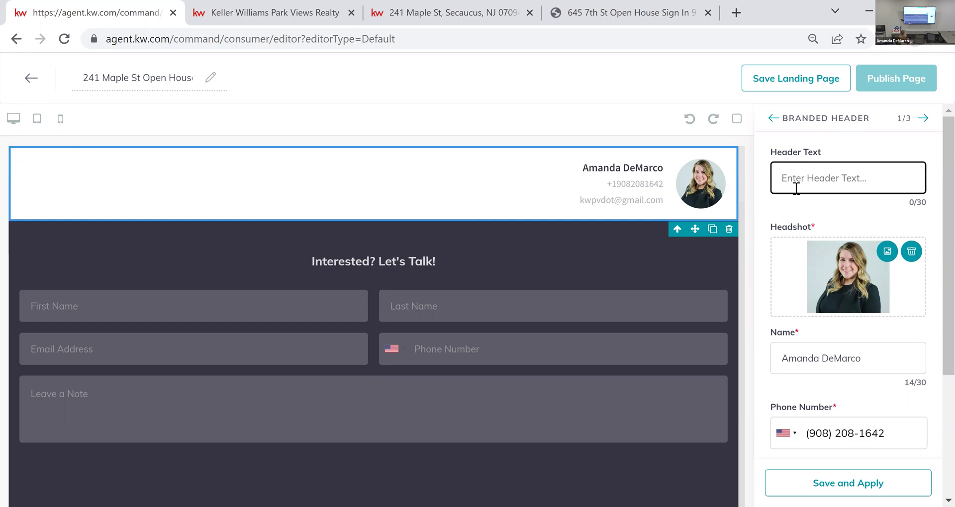
pyautogui.hotkey('ctrl', 'v')
pyautogui.write('Sign In Sheet')
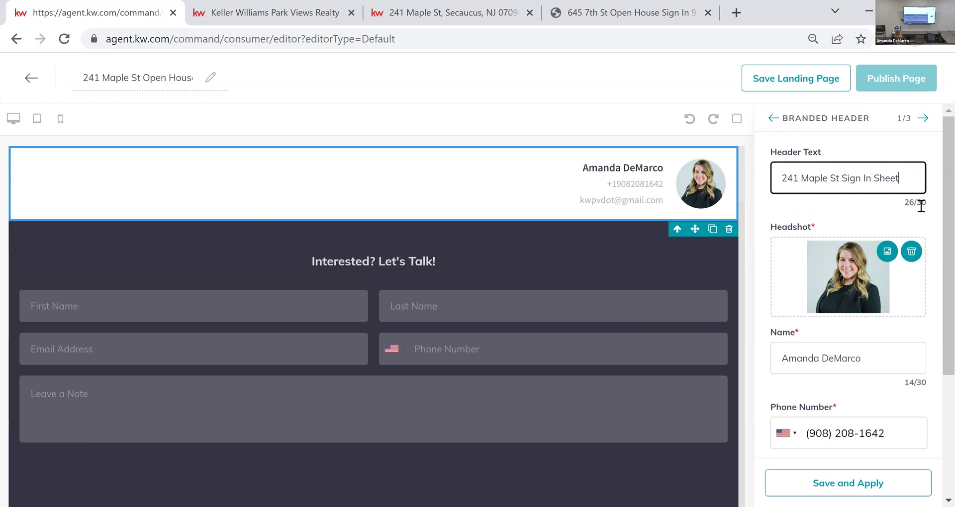
pyautogui.scroll(-2, 909, 246)
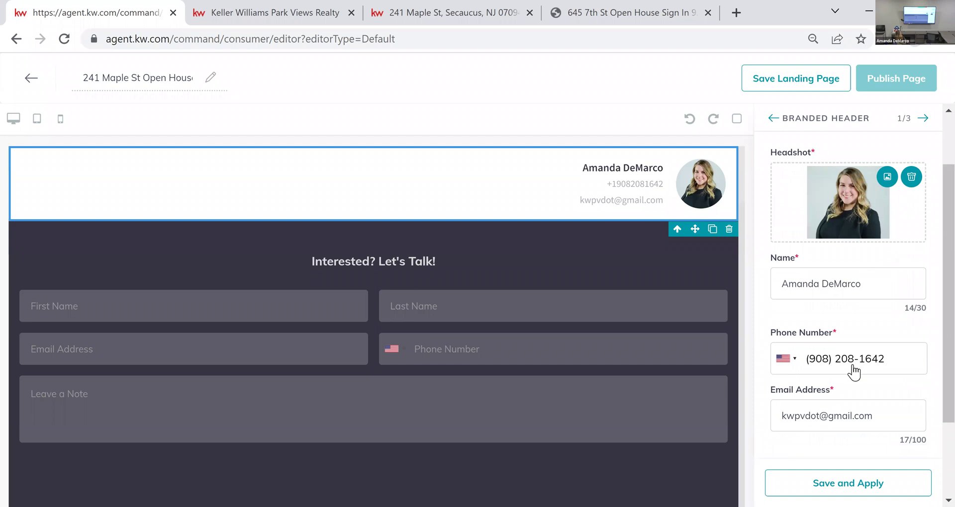
pyautogui.scroll(-2, 844, 255)
pyautogui.scroll(3, 867, 291)
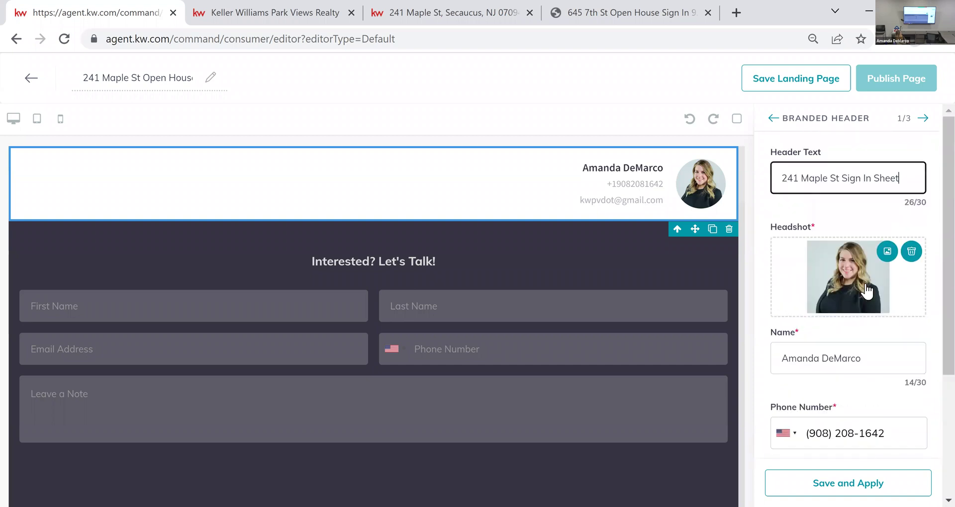
pyautogui.scroll(-1, 867, 291)
pyautogui.scroll(-2, 853, 271)
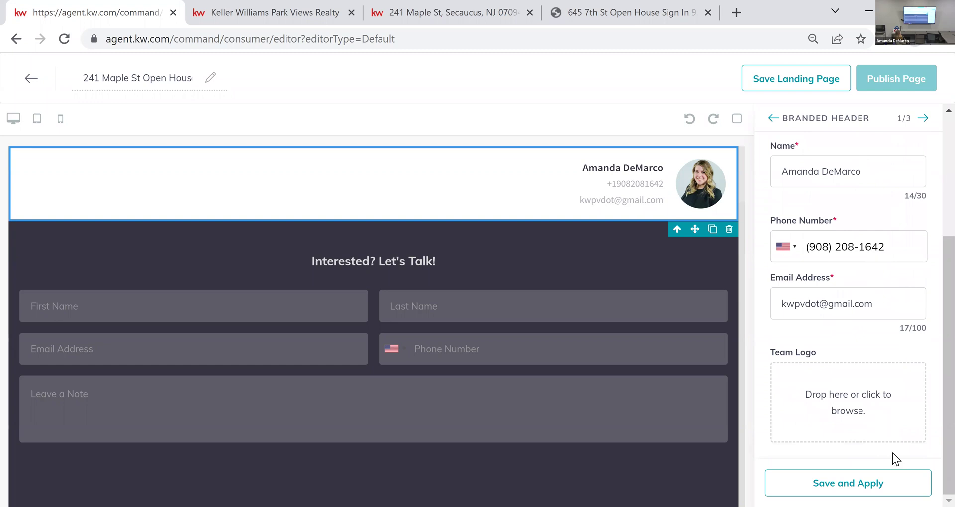
pyautogui.click(924, 485)
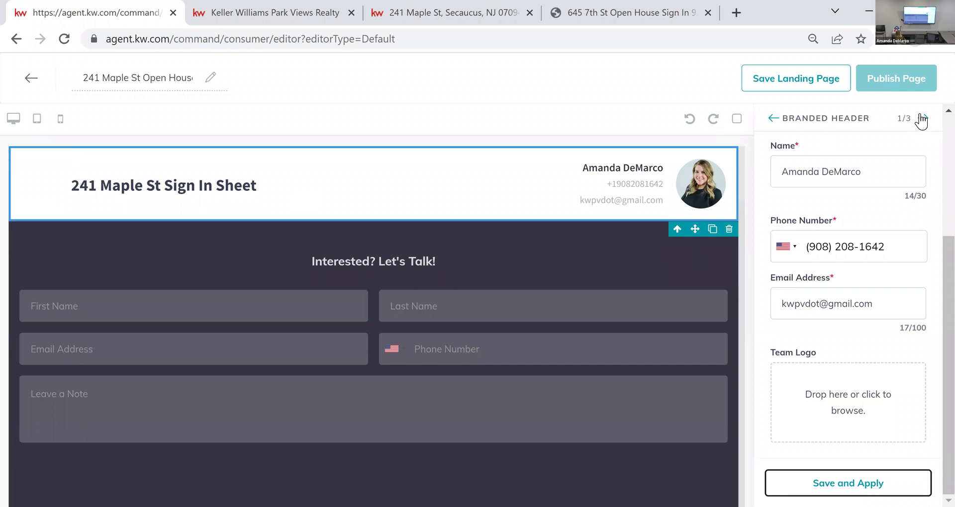
# Step: Advance to the Lead Form widget settings, widget 2 of 3
pyautogui.click(584, 313)
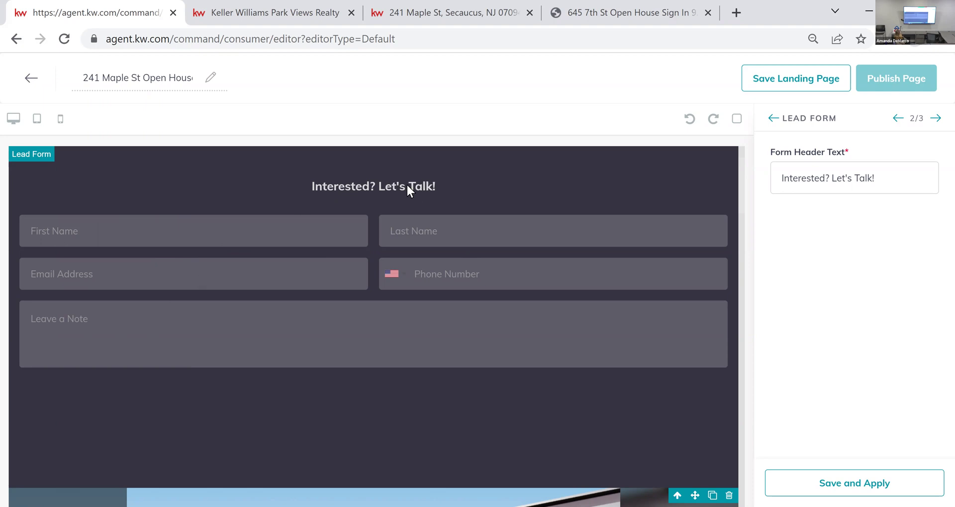
pyautogui.tripleClick(825, 181)
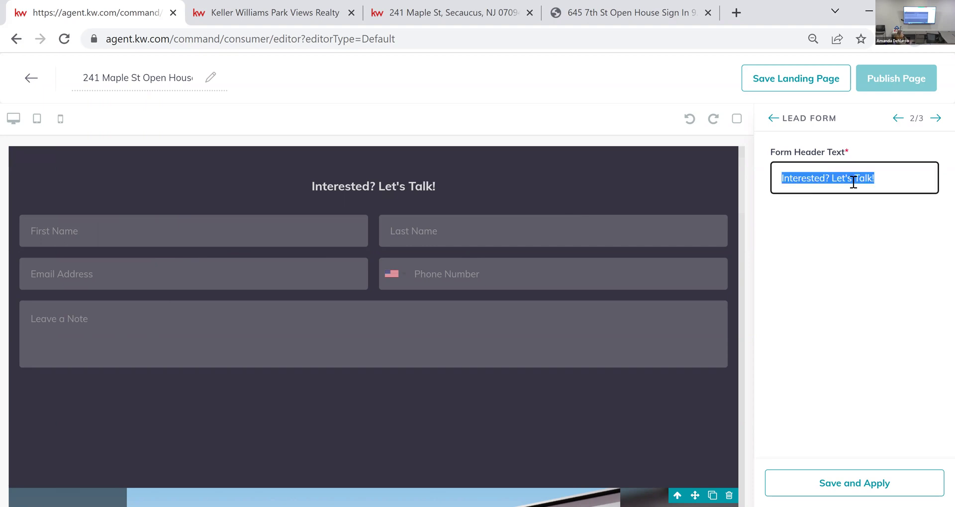
pyautogui.write('Fill out ')
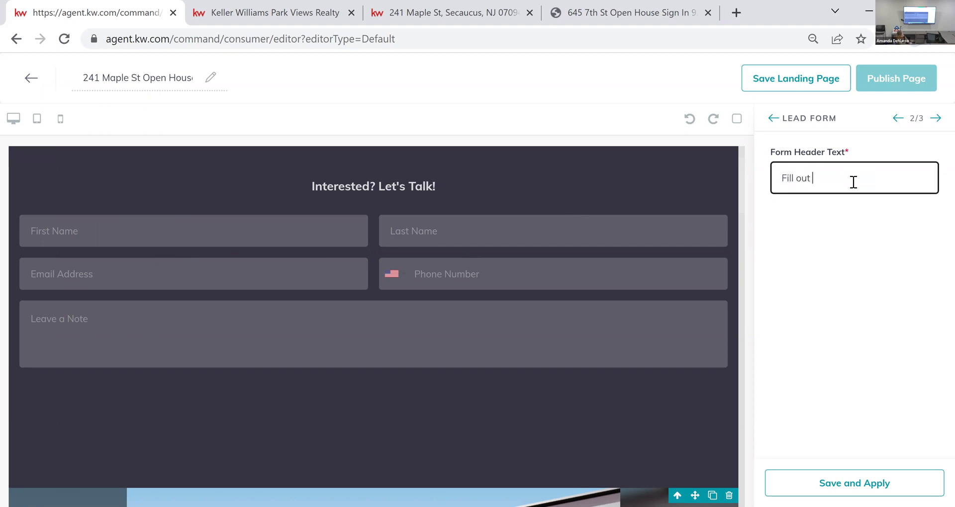
pyautogui.write('the from')
pyautogui.press('BackSpace')
pyautogui.press('BackSpace')
pyautogui.press('BackSpace')
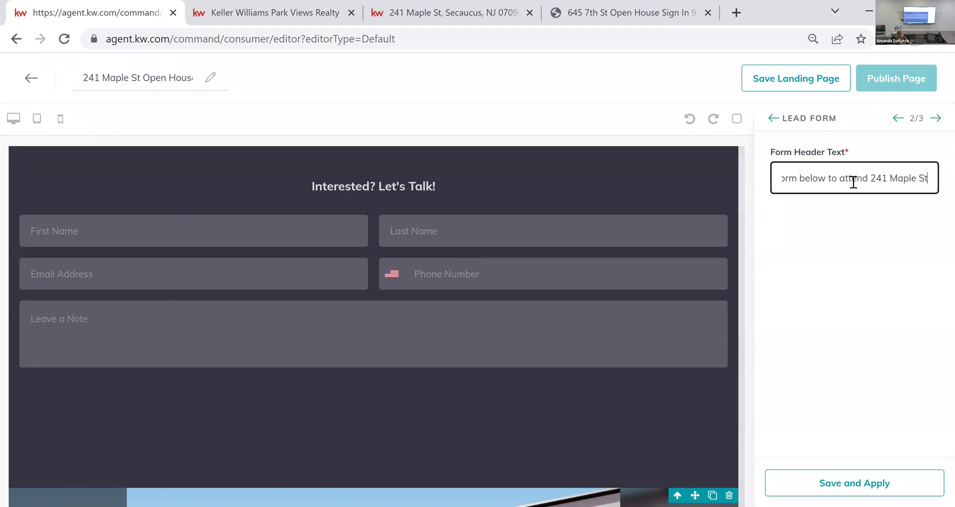
pyautogui.write(' Open House.')
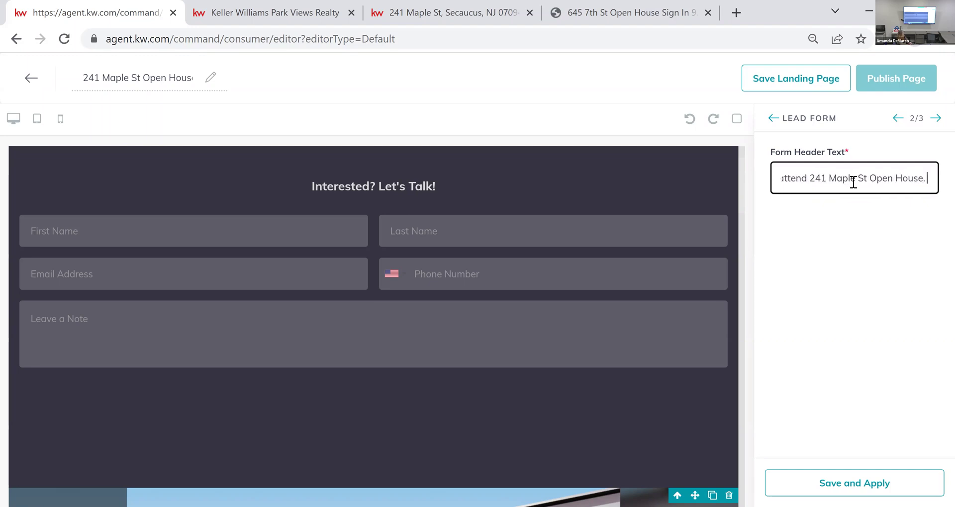
pyautogui.write(' Please include name of')
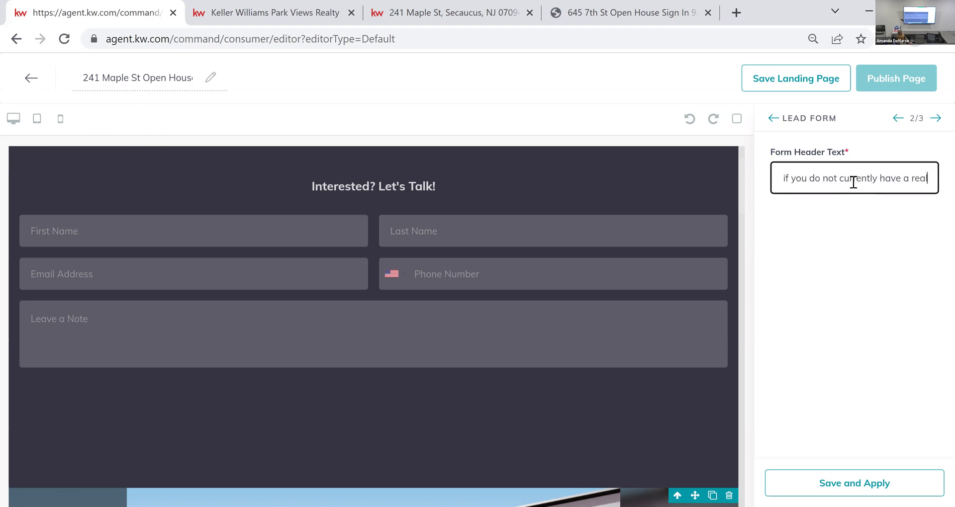
pyautogui.write('gent.')
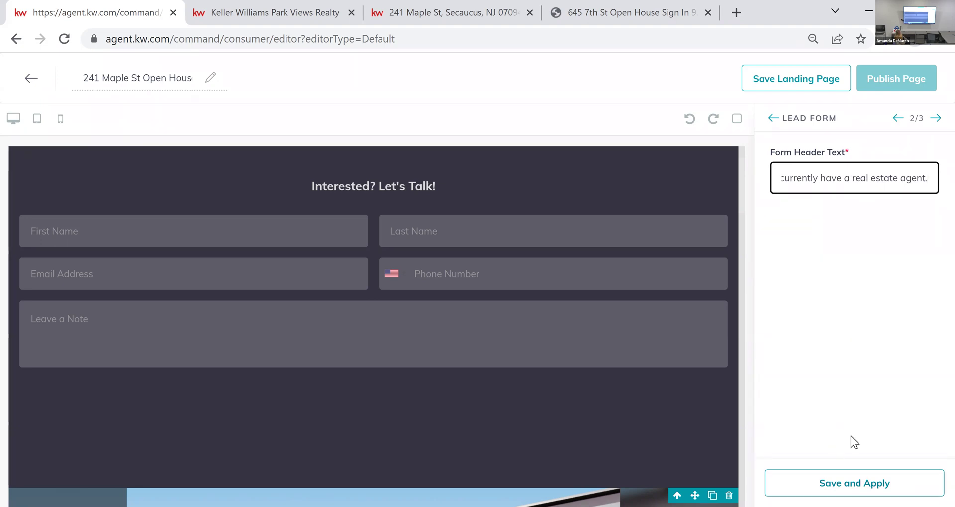
pyautogui.click(849, 483)
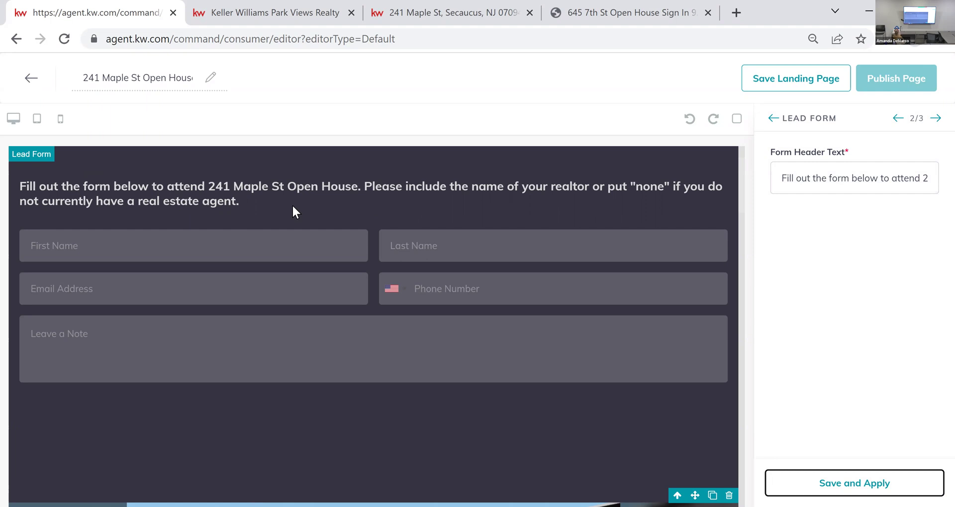
# Step: Insert 'In the "Leave a Note" section, please' in place of 'Please' in the form header
pyautogui.click(906, 185)
pyautogui.hotkey('ctrl', 'a')
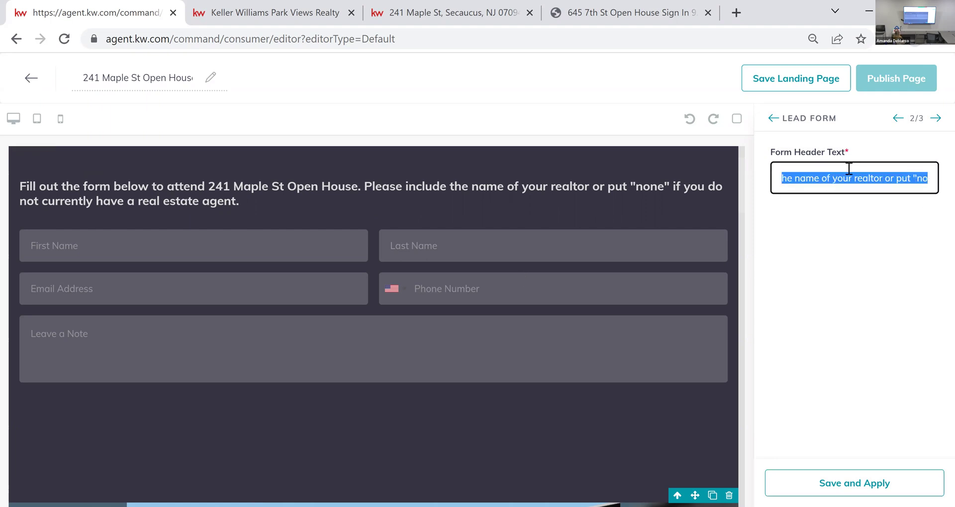
pyautogui.moveTo(816, 180); pyautogui.dragTo(782, 182)
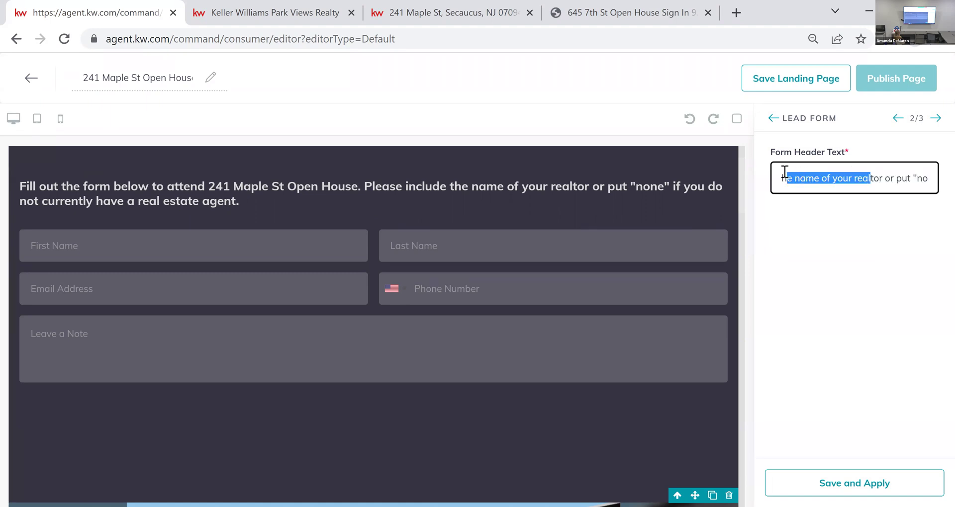
pyautogui.click(850, 178)
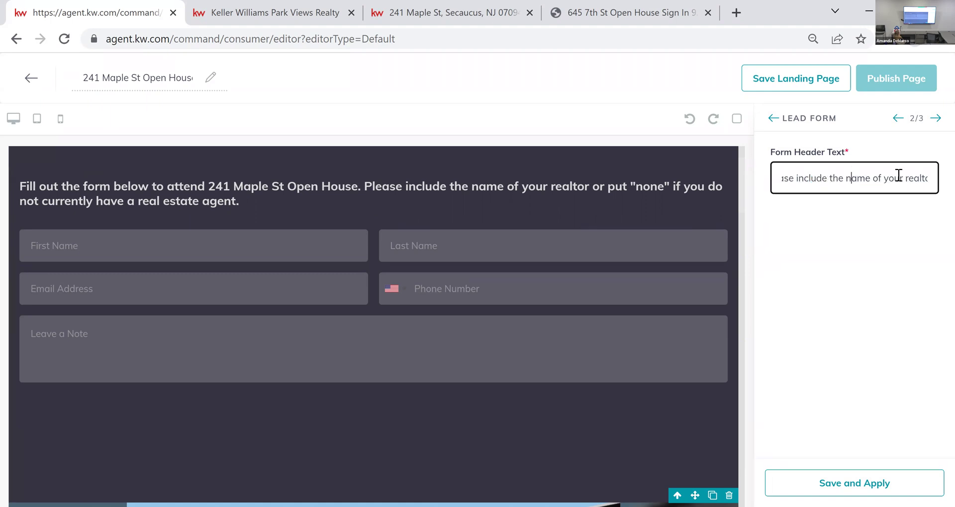
pyautogui.press('Left')
pyautogui.press('Left')
pyautogui.press('Left')
pyautogui.press('Left')
pyautogui.press('Left')
pyautogui.press('Left')
pyautogui.press('Left')
pyautogui.press('Left')
pyautogui.press('Left')
pyautogui.press('Left')
pyautogui.press('Left')
pyautogui.press('Left')
pyautogui.press('Left')
pyautogui.press('Left')
pyautogui.press('Left')
pyautogui.press('Left')
pyautogui.press('Left')
pyautogui.press('Left')
pyautogui.press('Left')
pyautogui.press('Left')
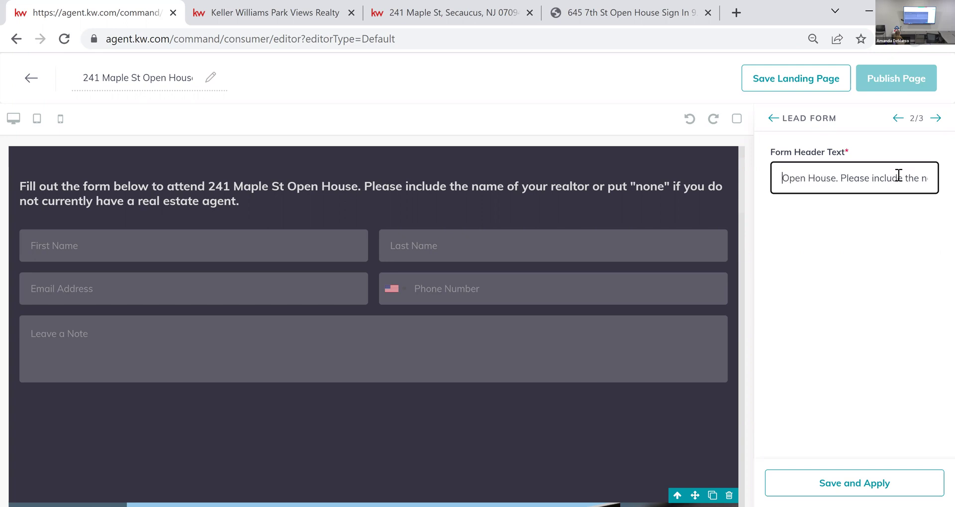
pyautogui.press('Right')
pyautogui.press('Right')
pyautogui.press('Right')
pyautogui.press('Right')
pyautogui.press('Right')
pyautogui.press('Right')
pyautogui.press('Right')
pyautogui.press('BackSpace')
pyautogui.write('In the "Leave a Note')
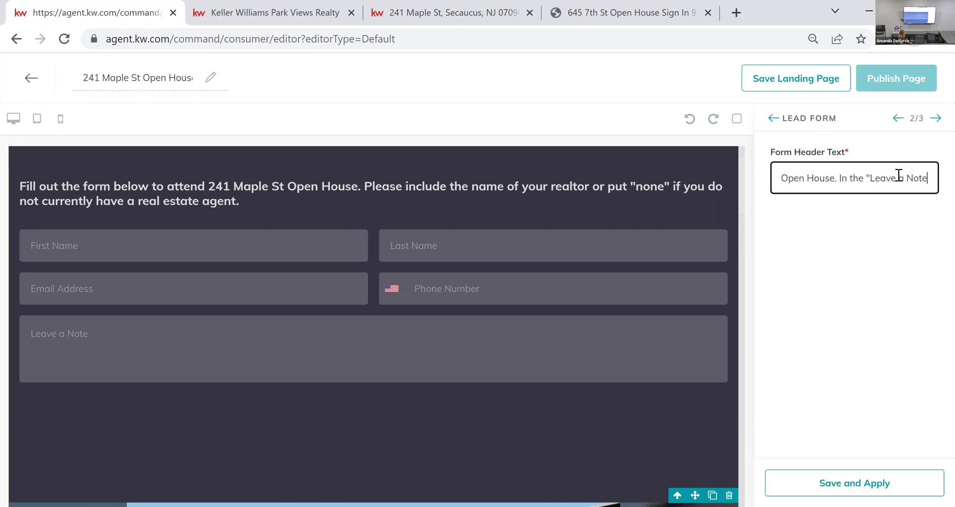
pyautogui.write('" sectoin, p')
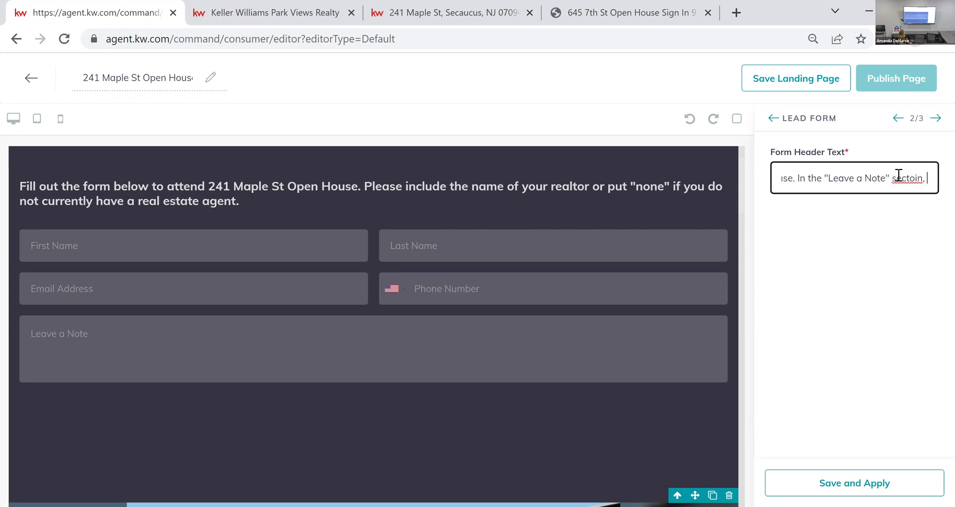
# Step: Correct 'sectoin' to 'section' and save and apply the form header text
pyautogui.click(915, 178)
pyautogui.press('BackSpace')
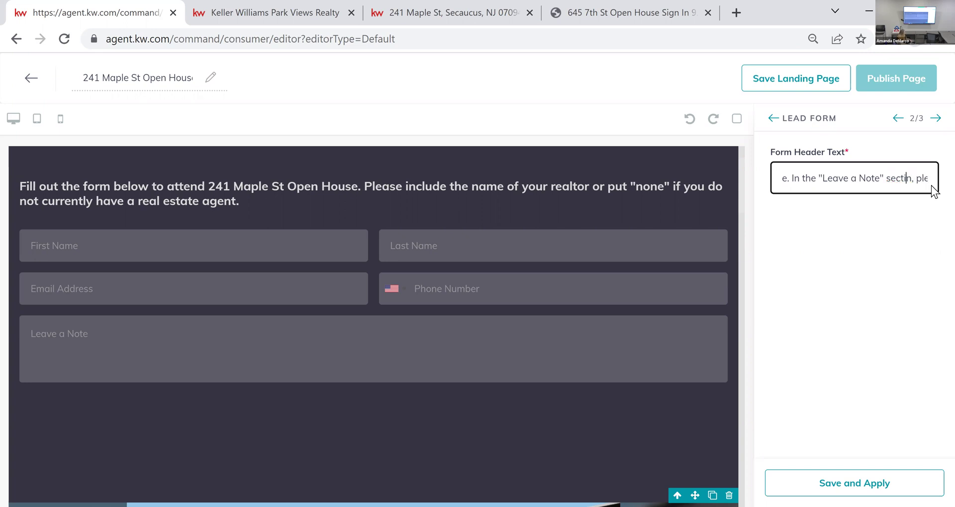
pyautogui.write('o')
pyautogui.click(862, 425)
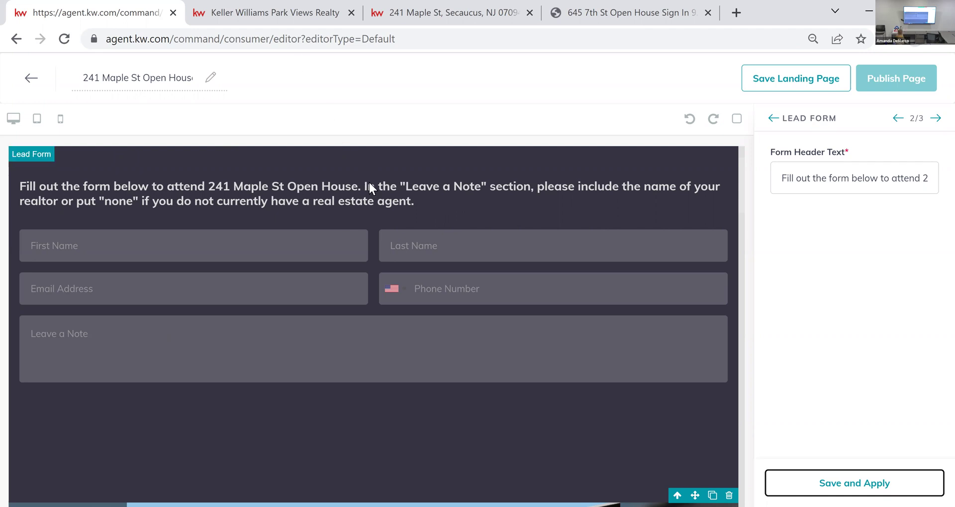
pyautogui.click(830, 482)
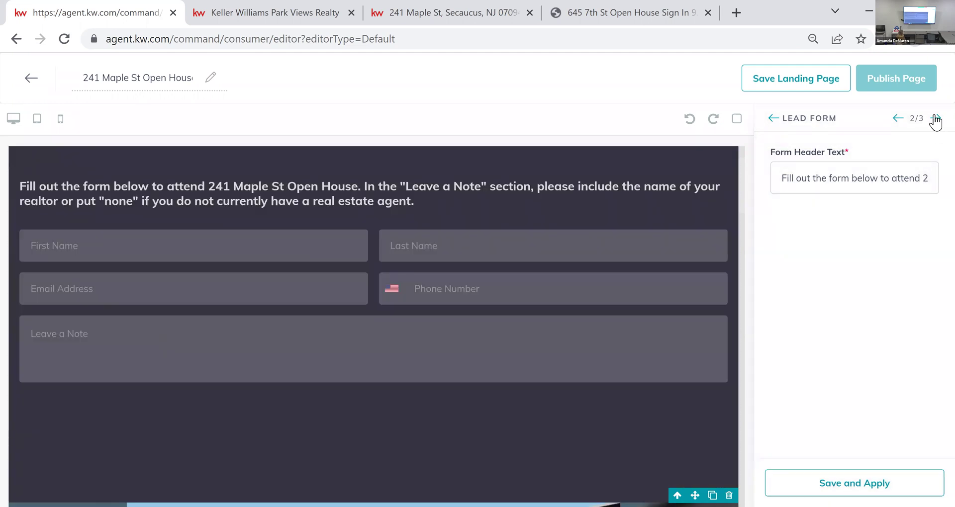
pyautogui.click(935, 119)
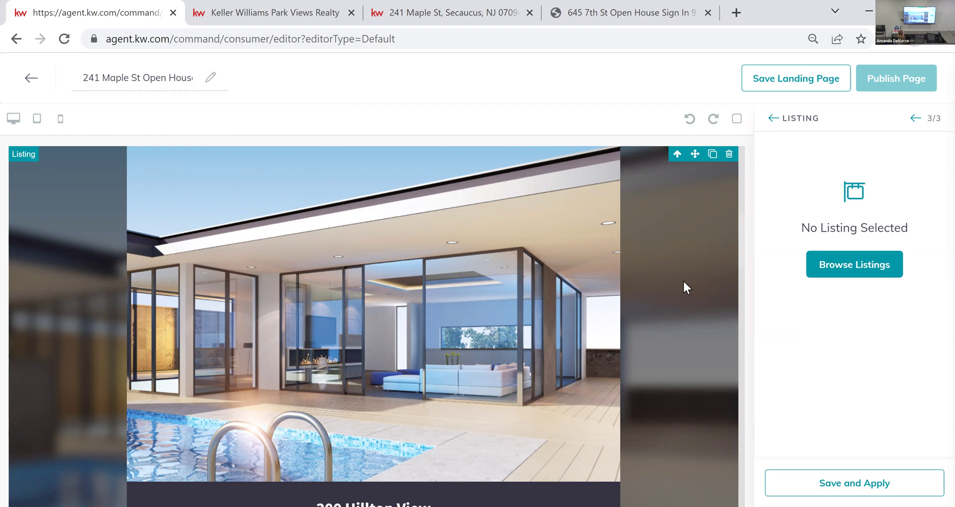
pyautogui.scroll(10, 683, 282)
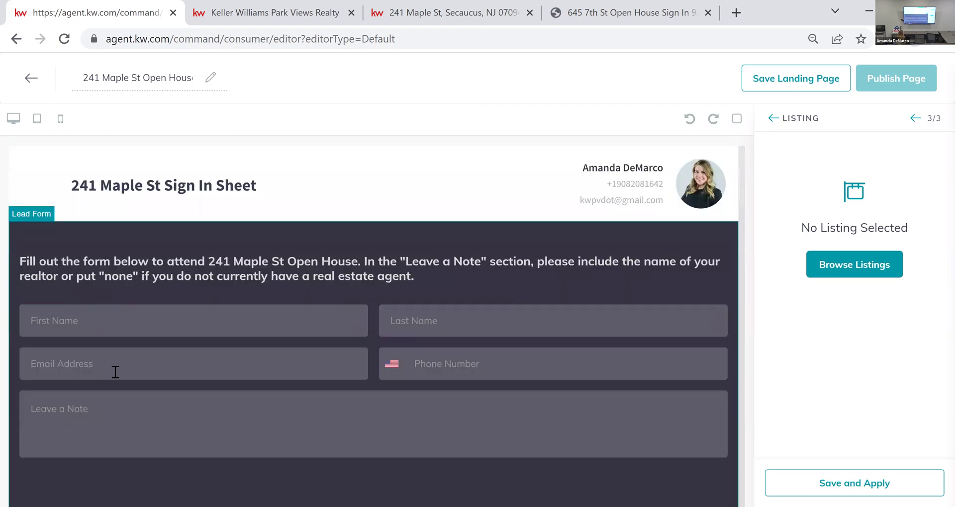
pyautogui.click(54, 416)
pyautogui.click(236, 271)
pyautogui.scroll(-2, 361, 281)
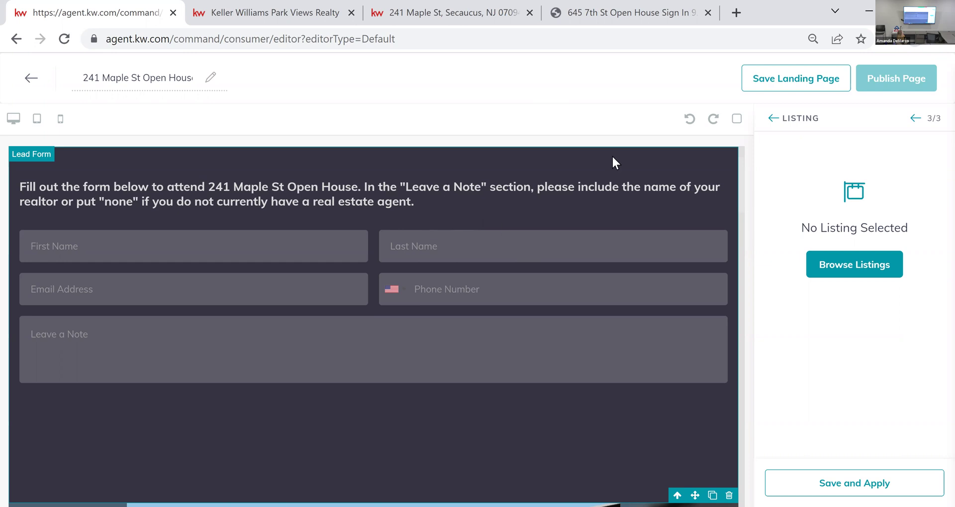
pyautogui.scroll(-6, 656, 195)
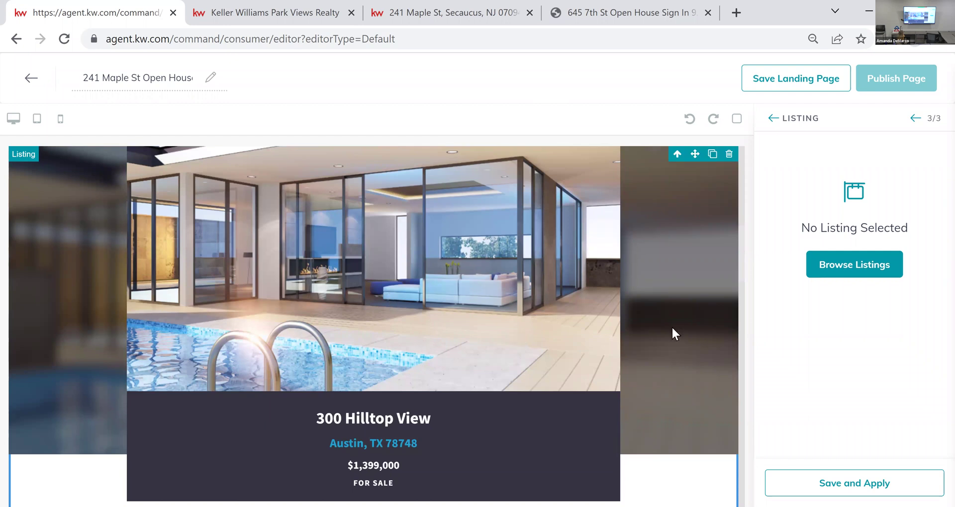
pyautogui.click(859, 274)
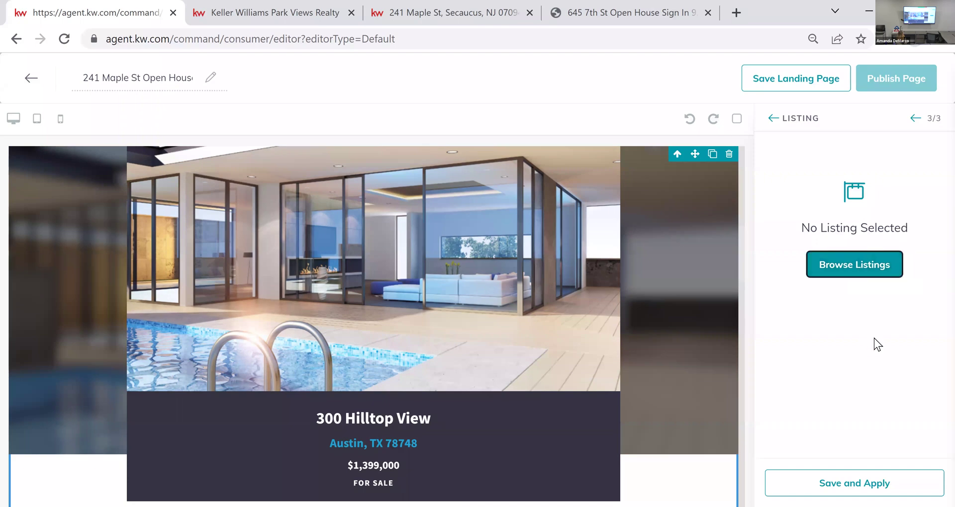
pyautogui.click(588, 116)
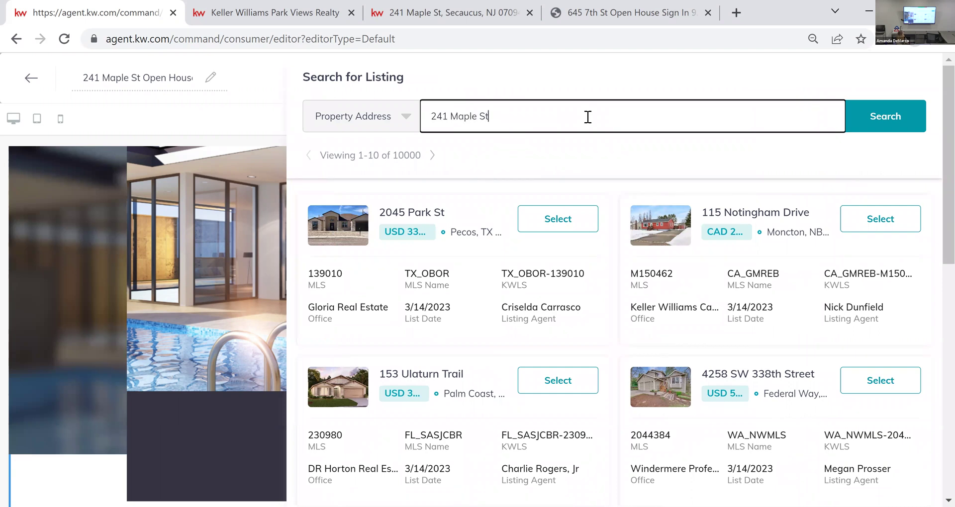
pyautogui.press('Return')
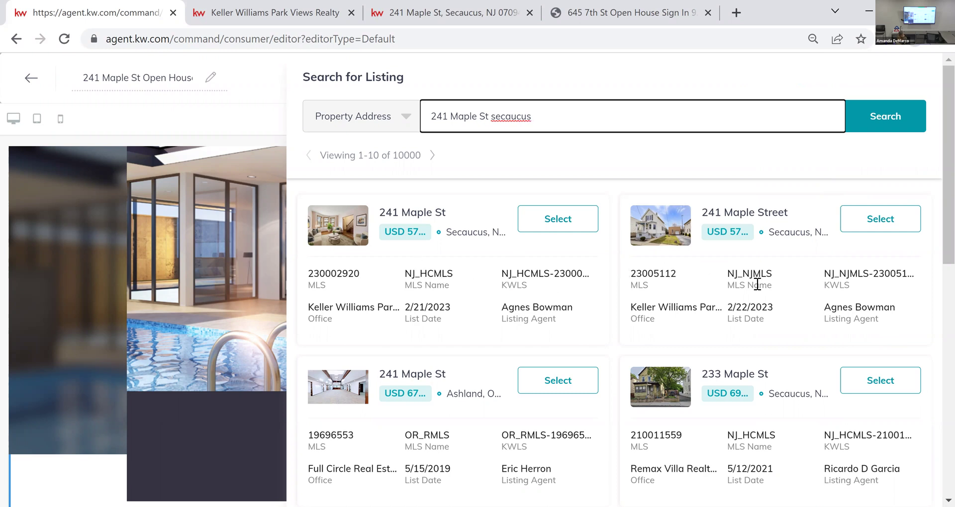
pyautogui.click(880, 219)
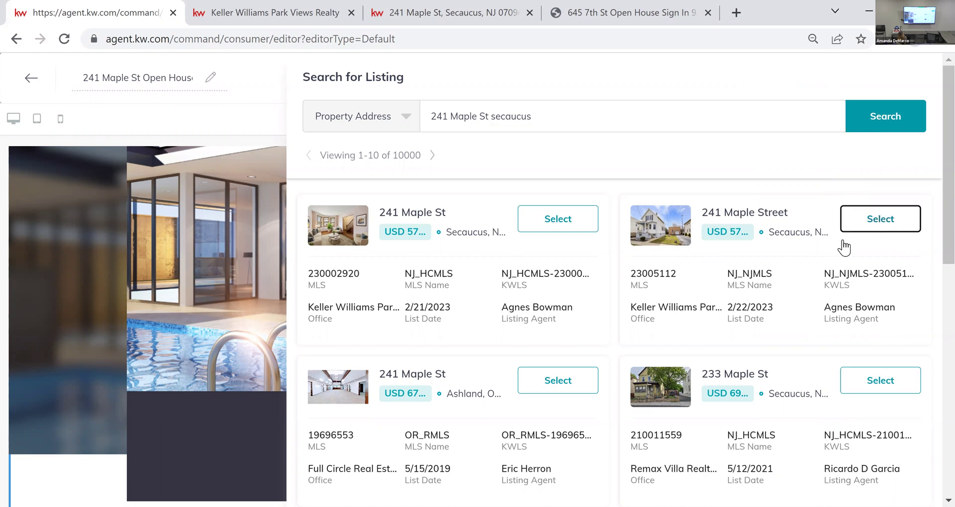
pyautogui.click(878, 223)
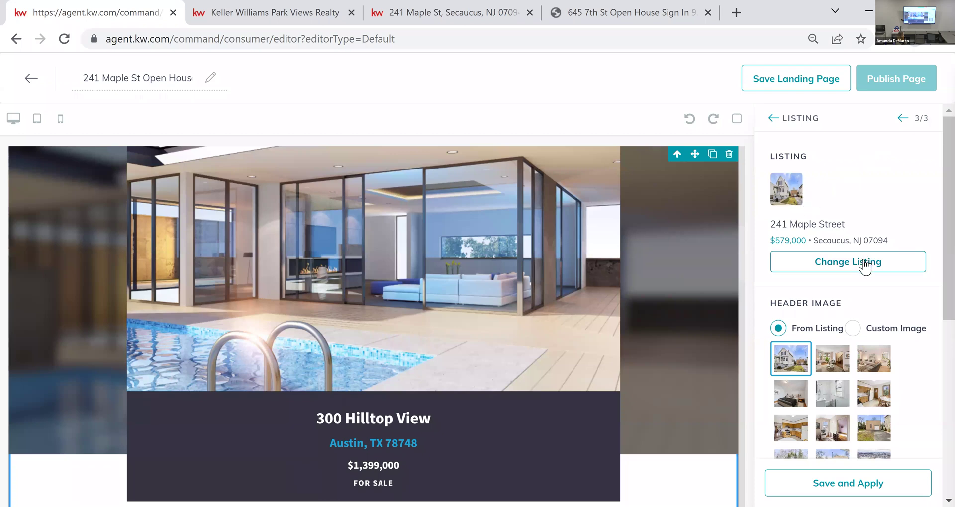
pyautogui.scroll(-2, 852, 305)
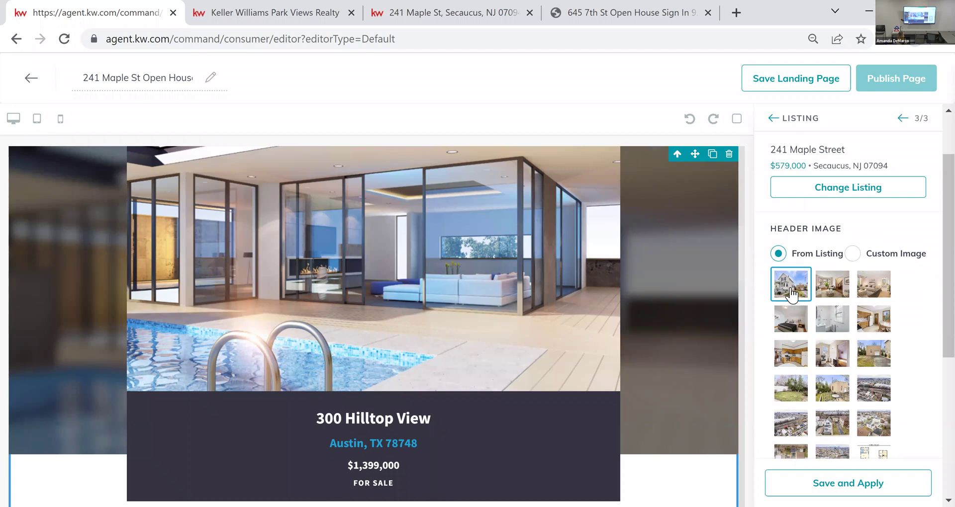
pyautogui.scroll(-1, 911, 370)
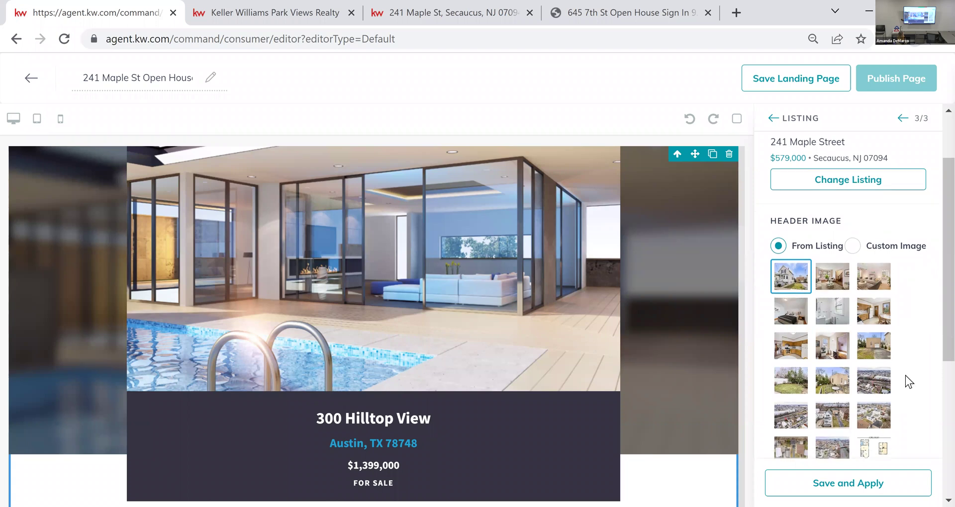
pyautogui.scroll(-5, 905, 375)
pyautogui.click(878, 485)
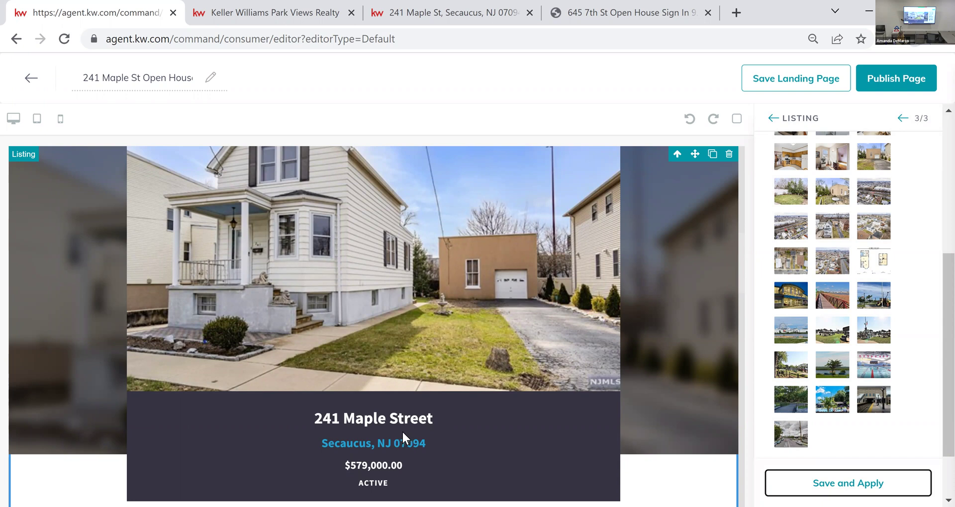
pyautogui.scroll(-1, 462, 377)
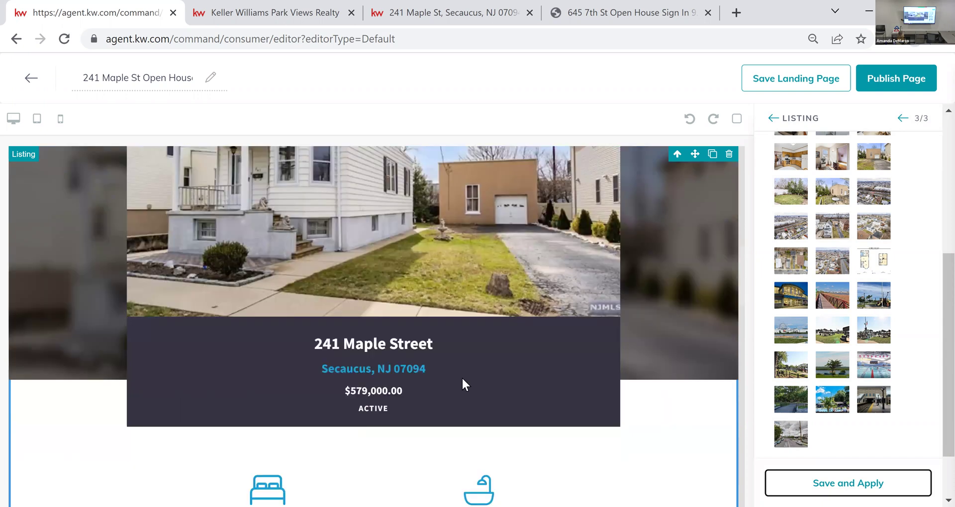
pyautogui.scroll(-3, 462, 376)
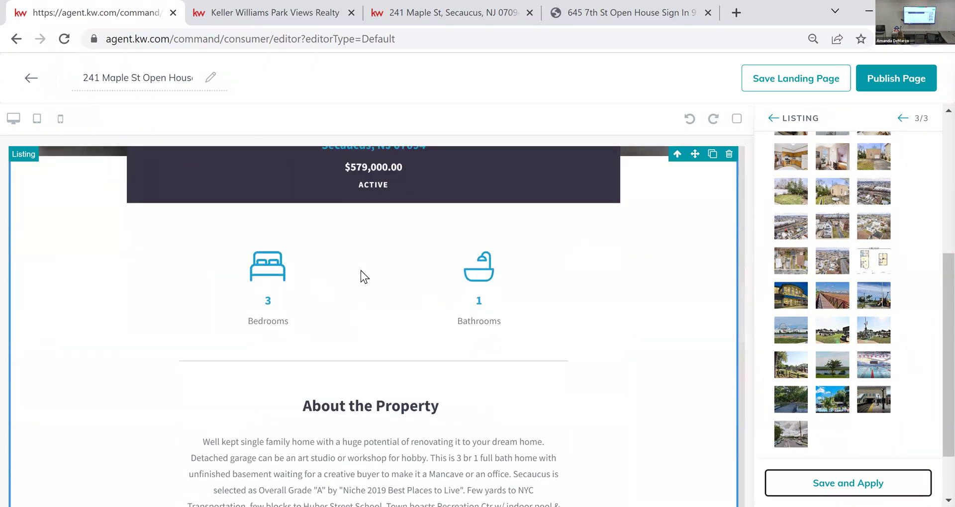
pyautogui.scroll(-3, 567, 288)
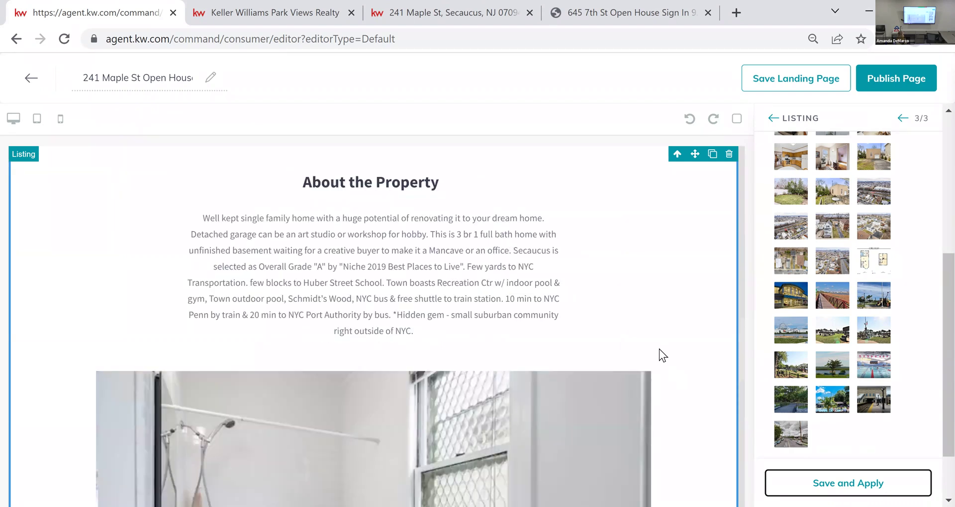
pyautogui.scroll(-3, 182, 303)
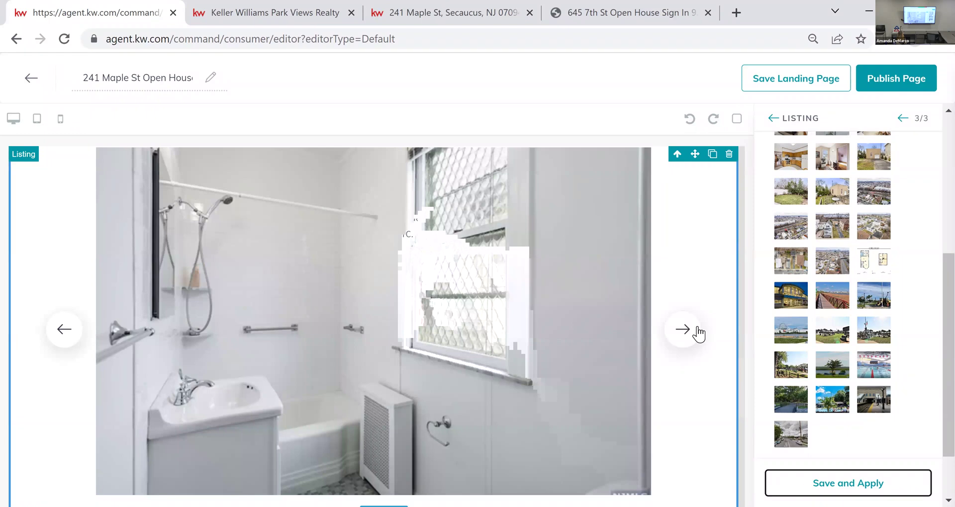
pyautogui.click(674, 339)
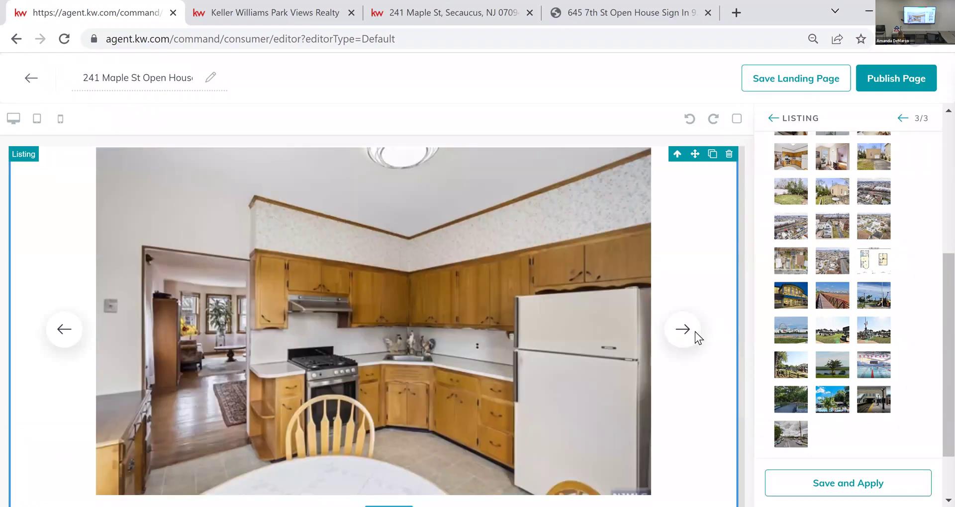
pyautogui.click(696, 338)
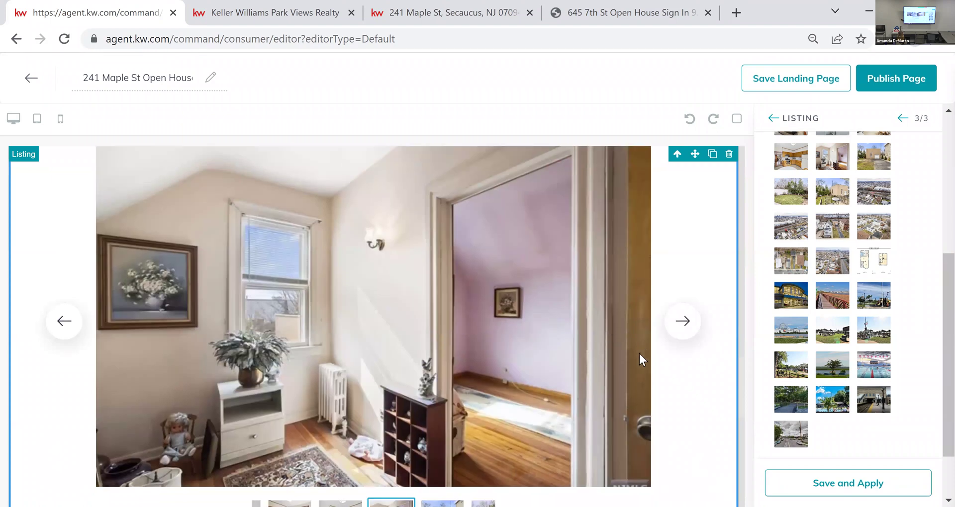
pyautogui.scroll(-6, 639, 354)
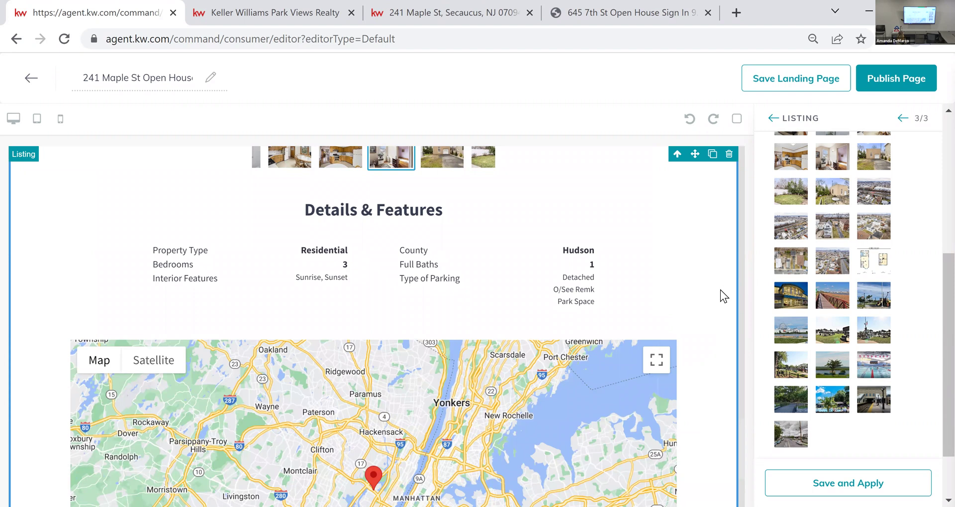
pyautogui.scroll(-1, 720, 291)
pyautogui.scroll(-3, 419, 404)
pyautogui.scroll(-1, 513, 379)
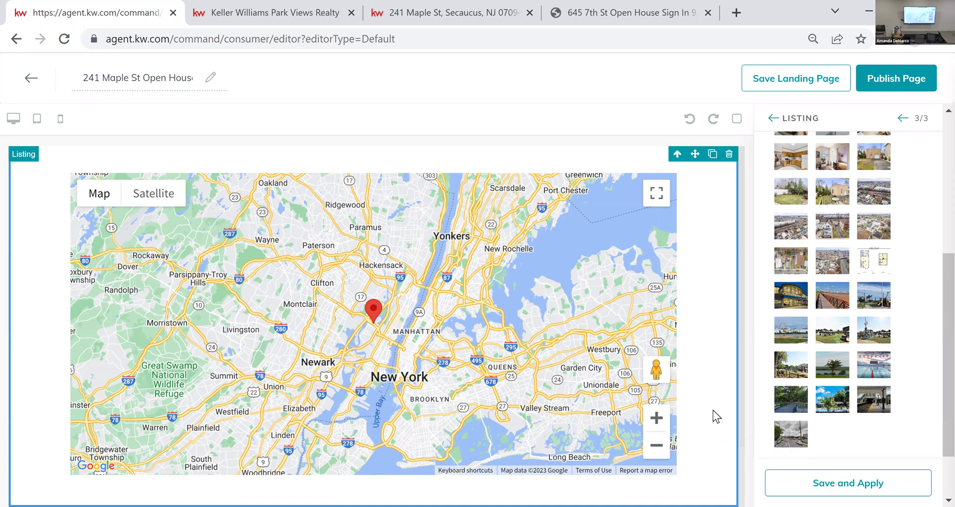
pyautogui.scroll(15, 712, 410)
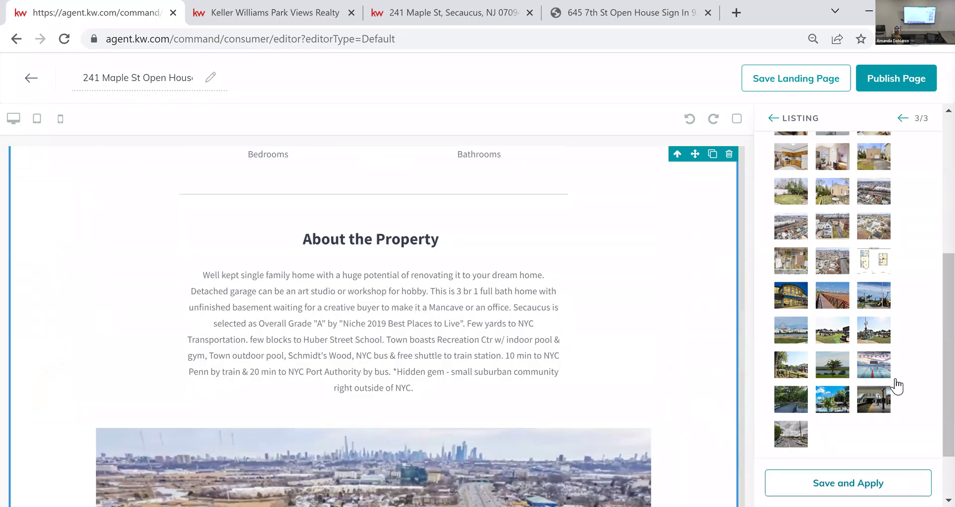
# Step: Save and apply the listing settings and return to the Widgets panel
pyautogui.click(891, 483)
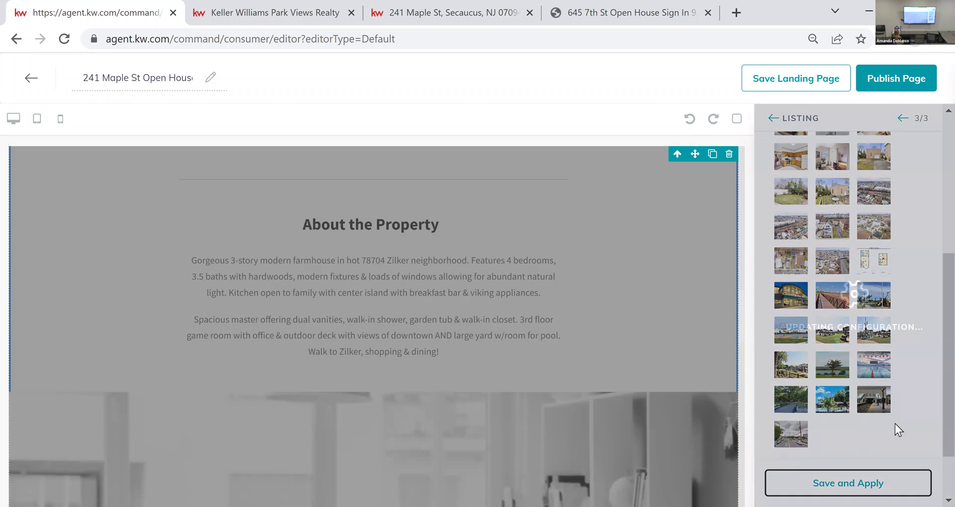
pyautogui.scroll(1, 717, 377)
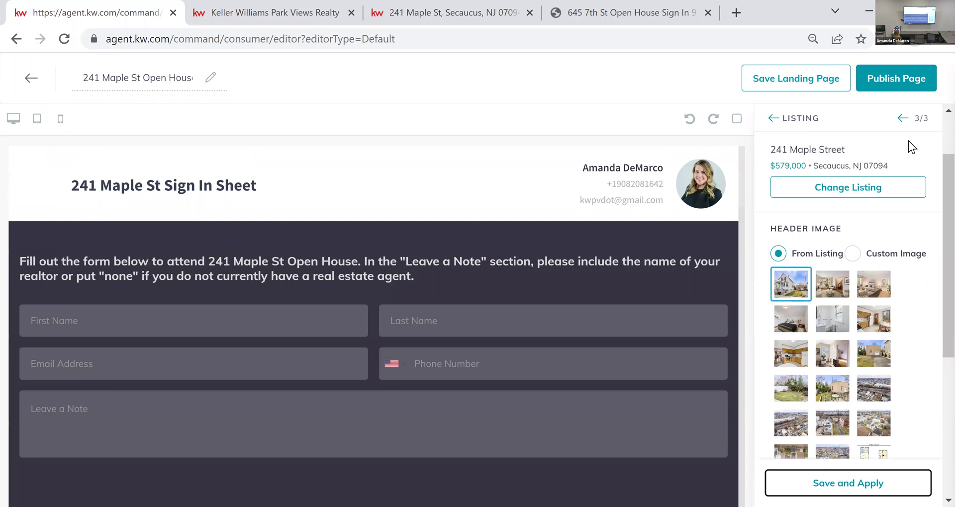
pyautogui.click(773, 122)
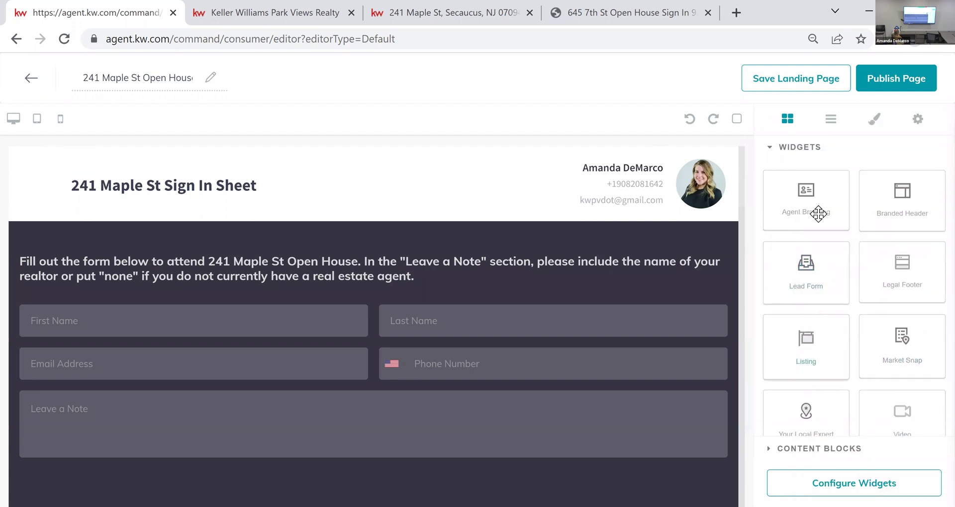
pyautogui.scroll(-4, 565, 273)
pyautogui.scroll(-10, 564, 269)
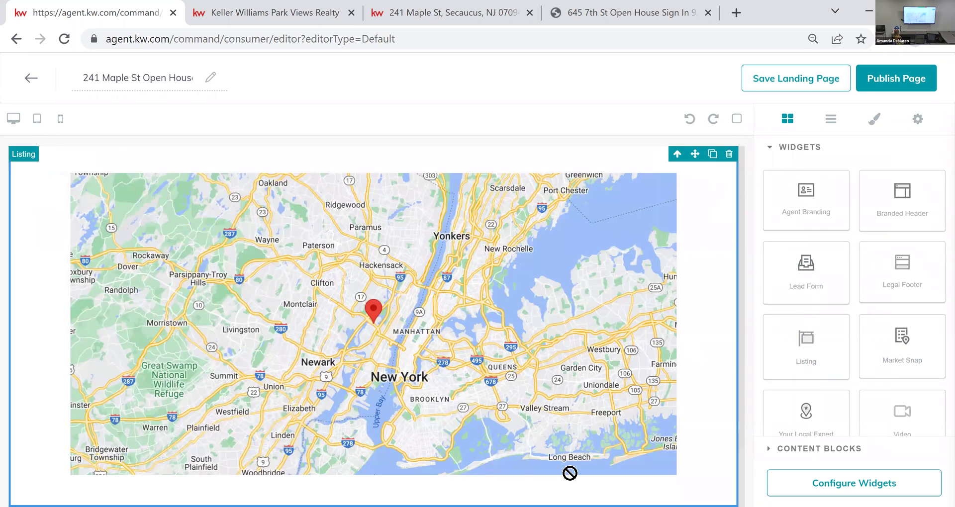
pyautogui.scroll(5, 586, 325)
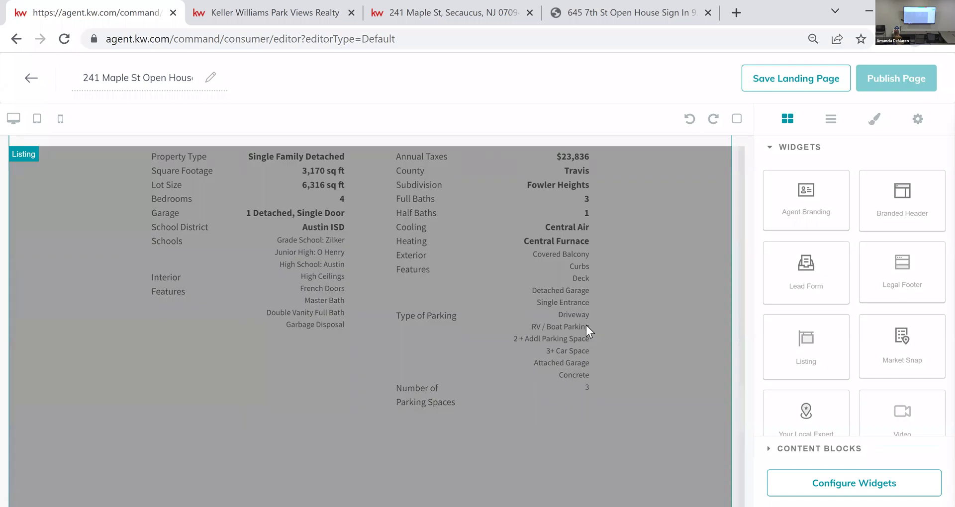
pyautogui.scroll(-5, 586, 325)
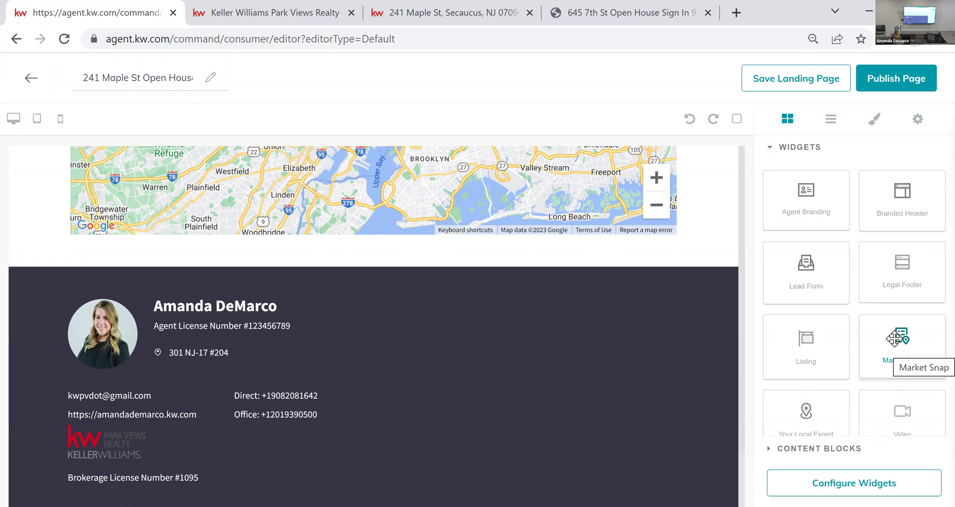
pyautogui.scroll(-2, 875, 348)
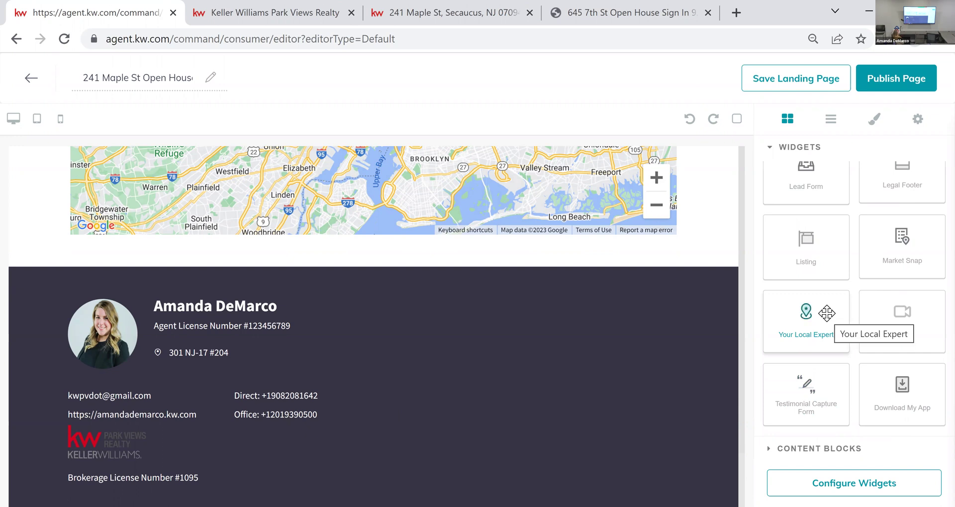
pyautogui.scroll(5, 668, 386)
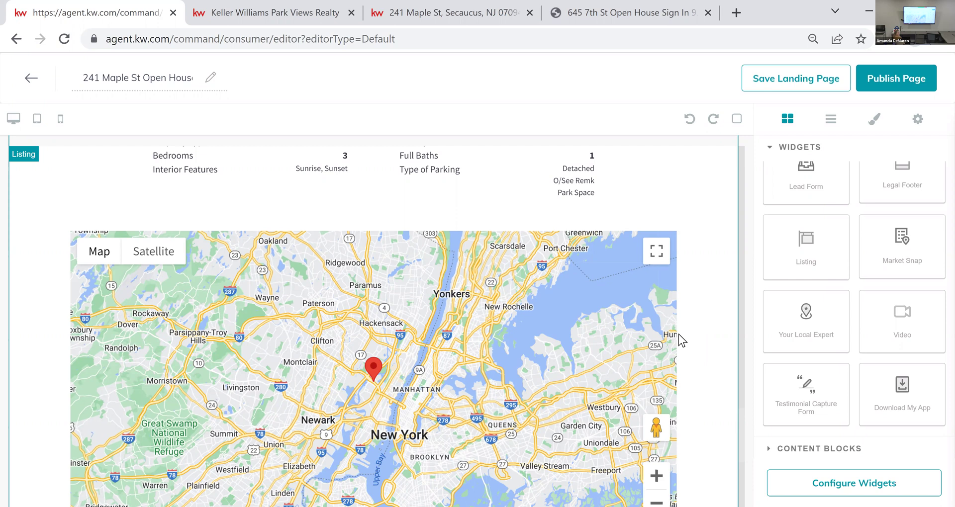
pyautogui.scroll(10, 645, 297)
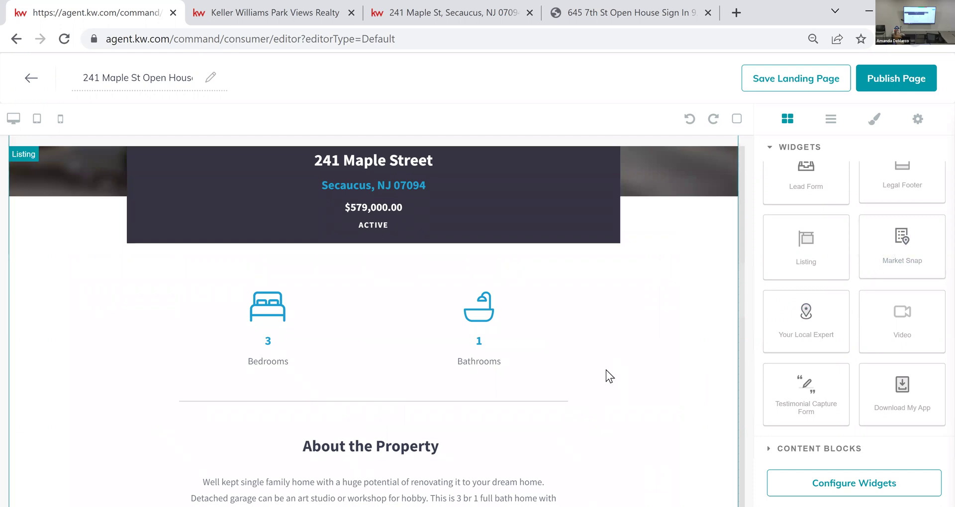
pyautogui.scroll(10, 611, 378)
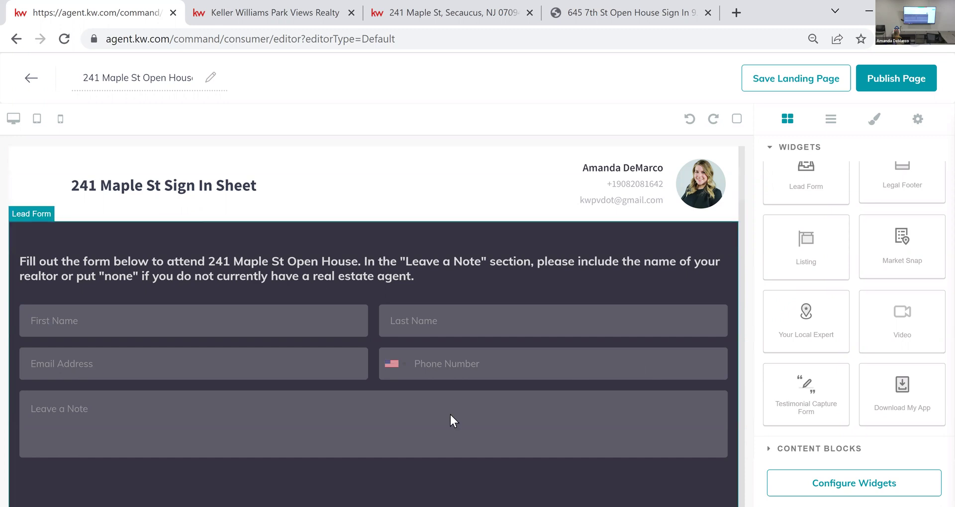
pyautogui.scroll(-1, 479, 370)
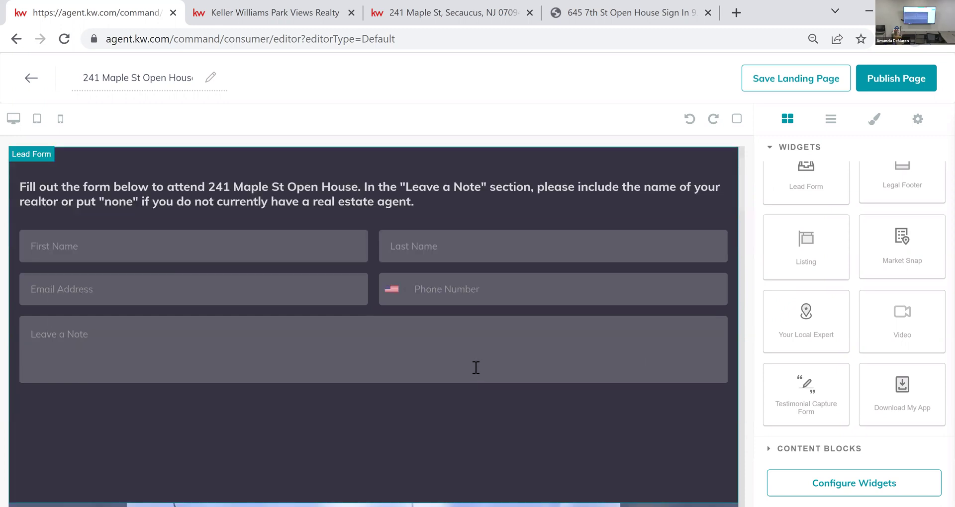
pyautogui.scroll(-4, 485, 363)
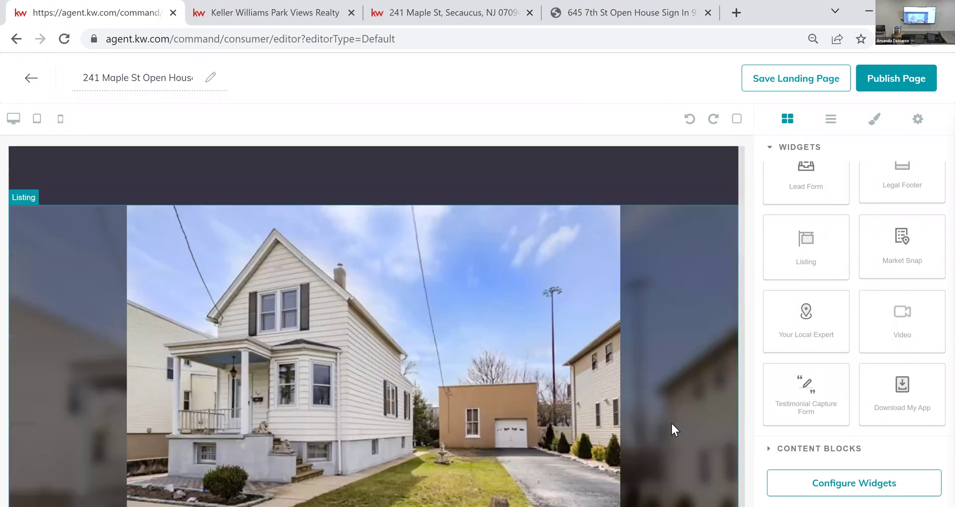
pyautogui.scroll(4, 672, 424)
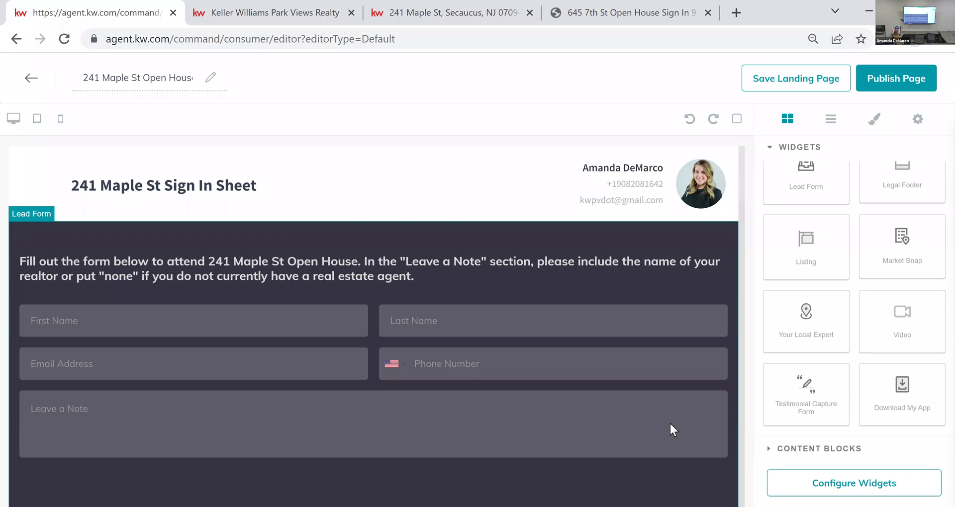
pyautogui.scroll(-6, 670, 423)
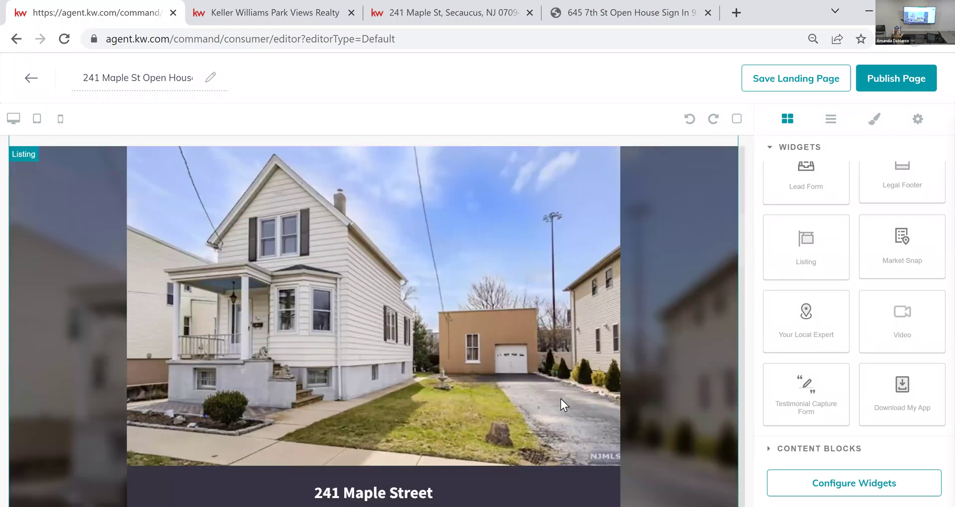
pyautogui.scroll(6, 560, 400)
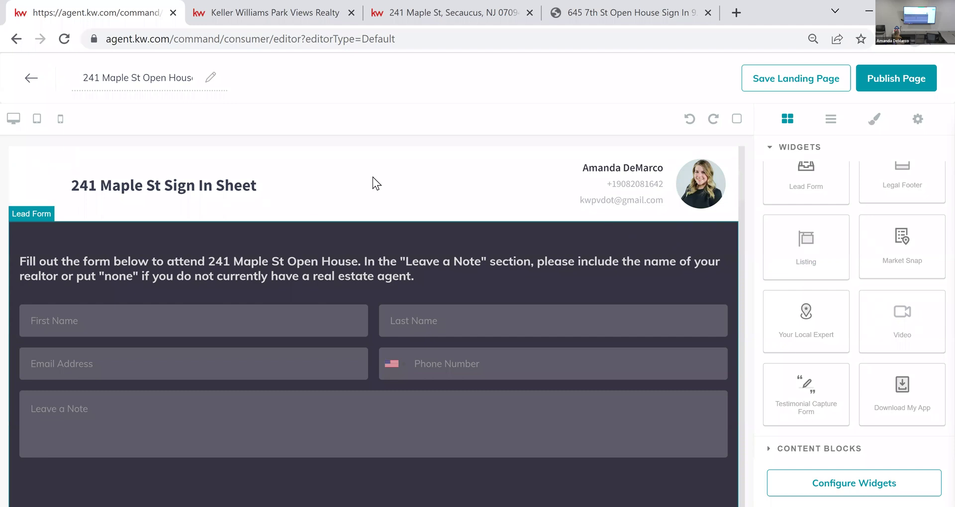
pyautogui.click(901, 79)
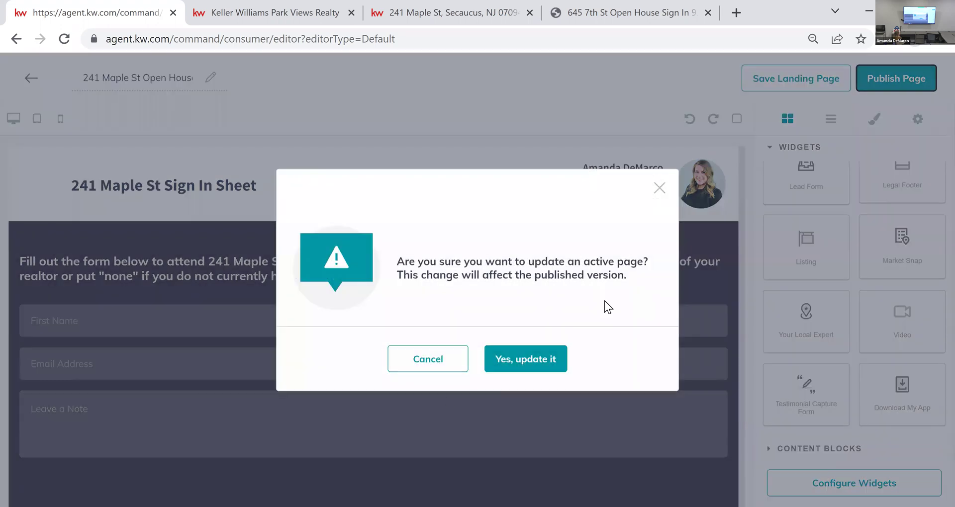
pyautogui.click(523, 354)
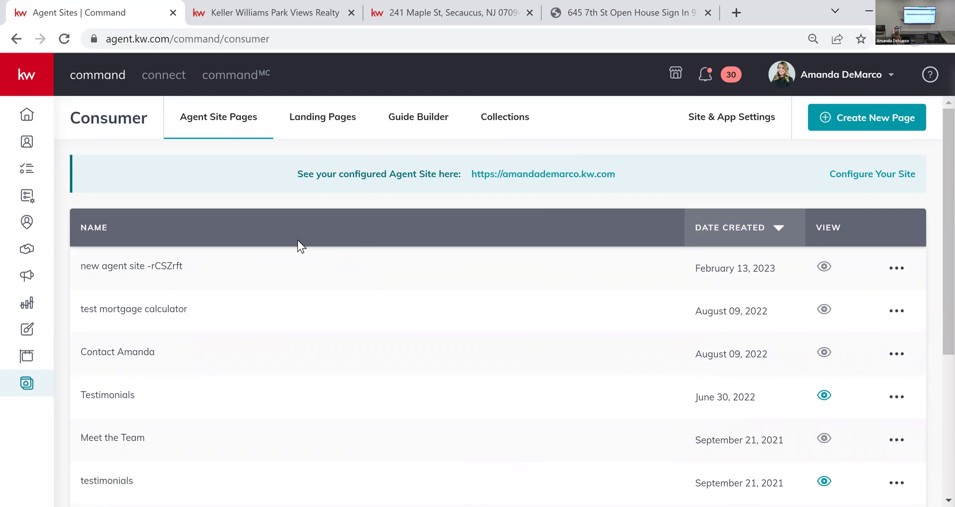
pyautogui.click(344, 121)
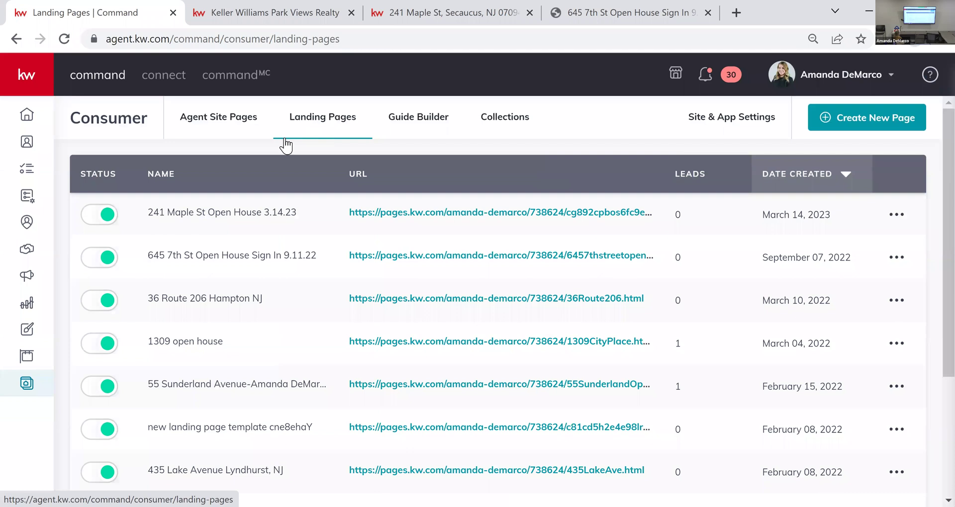
pyautogui.moveTo(153, 212); pyautogui.dragTo(283, 212)
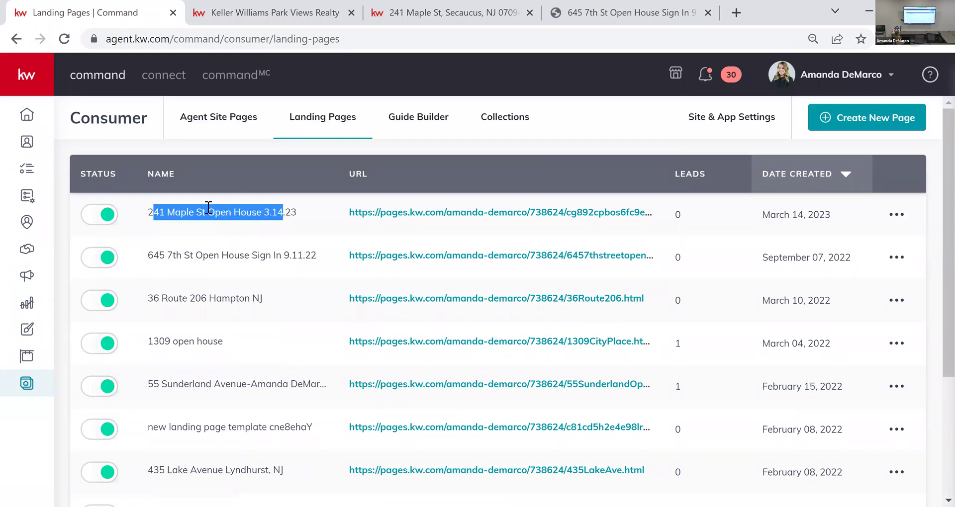
pyautogui.click(220, 211)
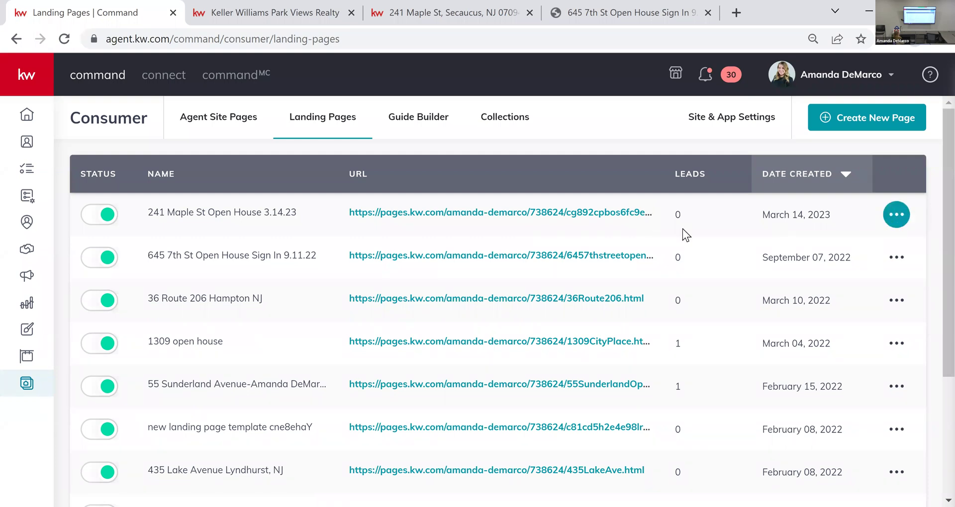
pyautogui.click(561, 213)
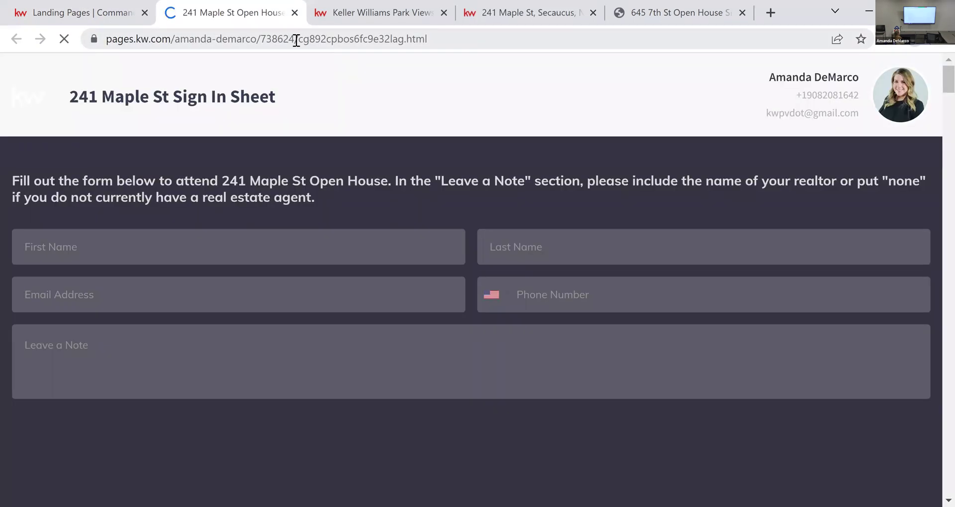
pyautogui.moveTo(297, 39); pyautogui.dragTo(428, 39)
pyautogui.click(473, 39)
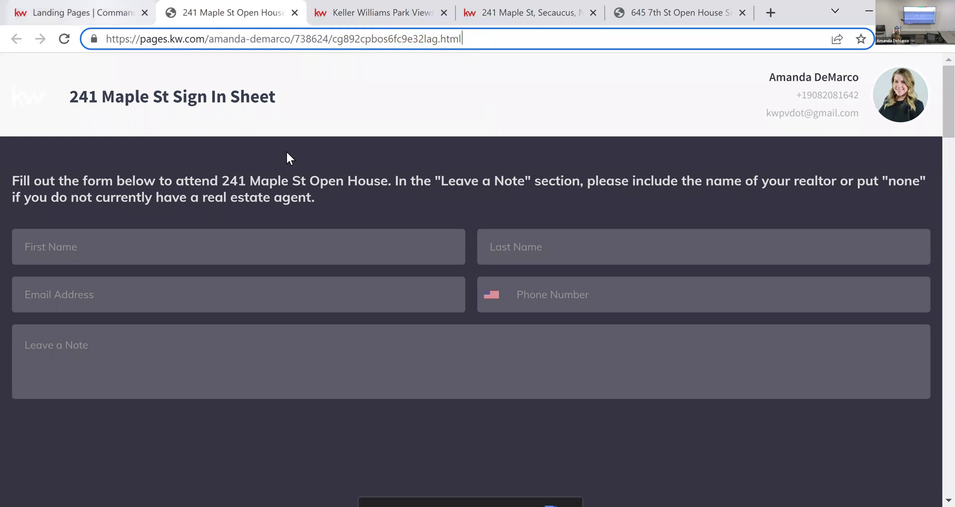
pyautogui.click(102, 15)
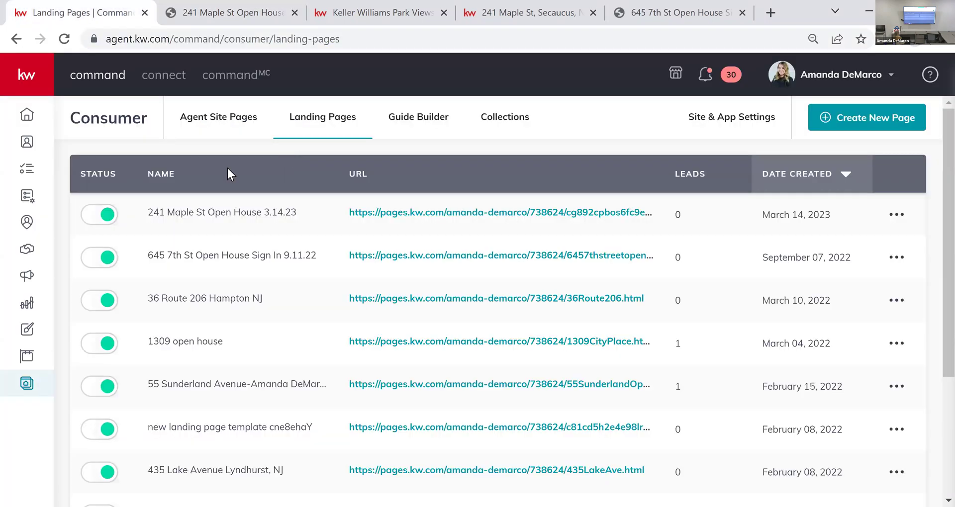
pyautogui.click(895, 214)
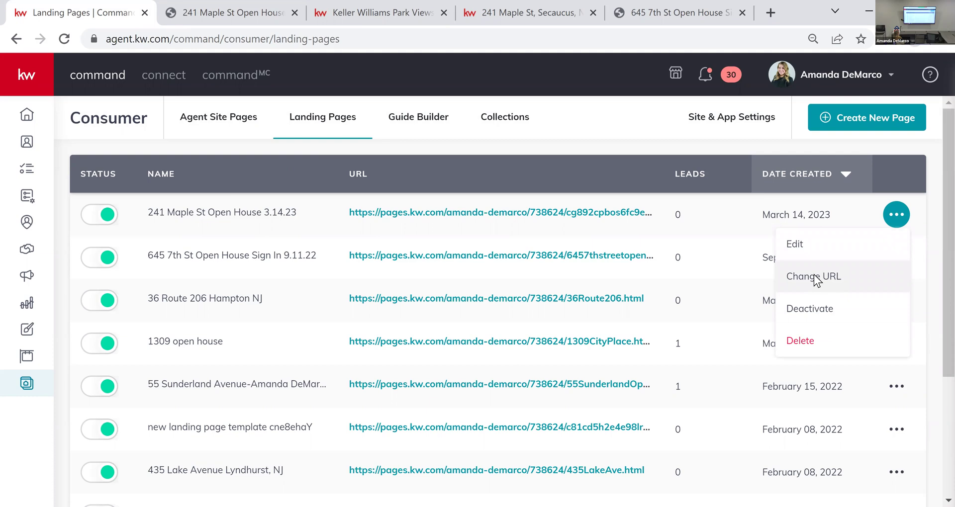
pyautogui.click(815, 277)
pyautogui.moveTo(592, 255); pyautogui.dragTo(489, 255)
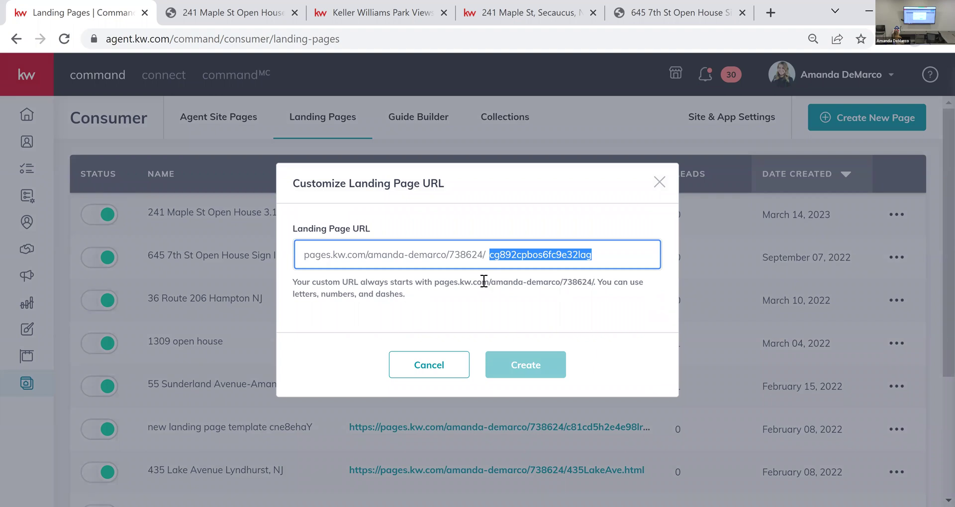
pyautogui.moveTo(595, 282); pyautogui.dragTo(447, 284)
pyautogui.click(447, 284)
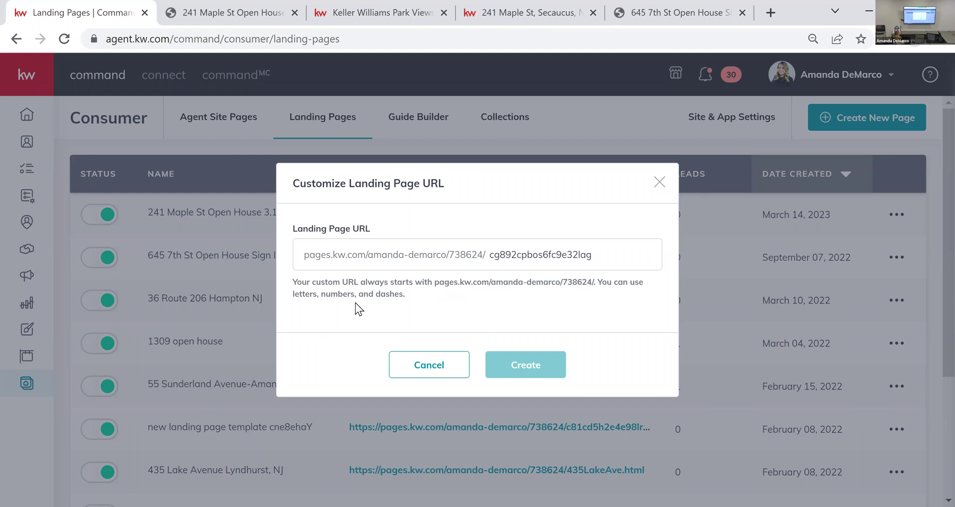
pyautogui.click(625, 259)
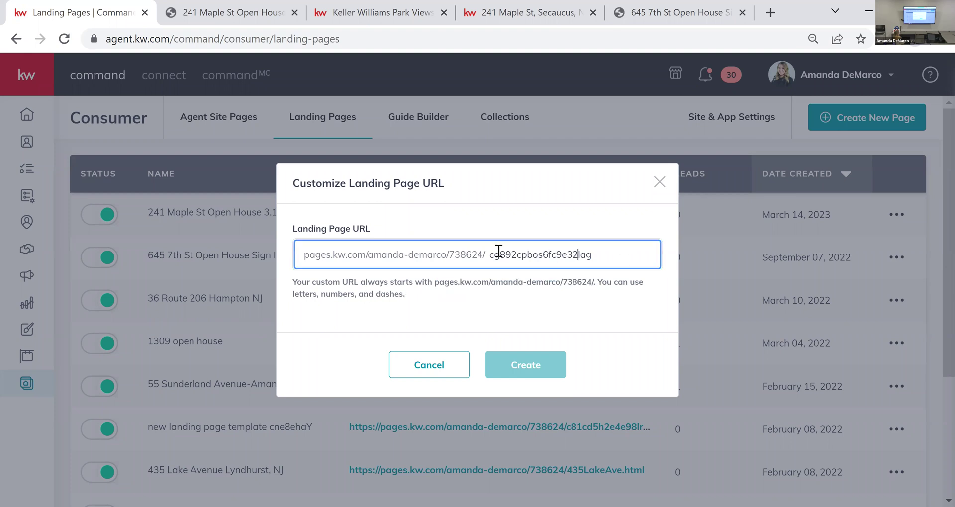
pyautogui.doubleClick(497, 255)
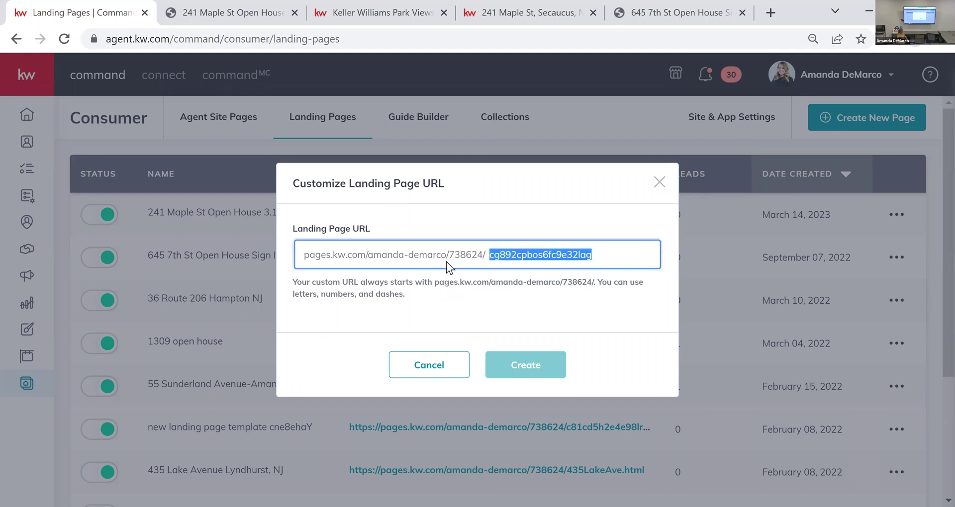
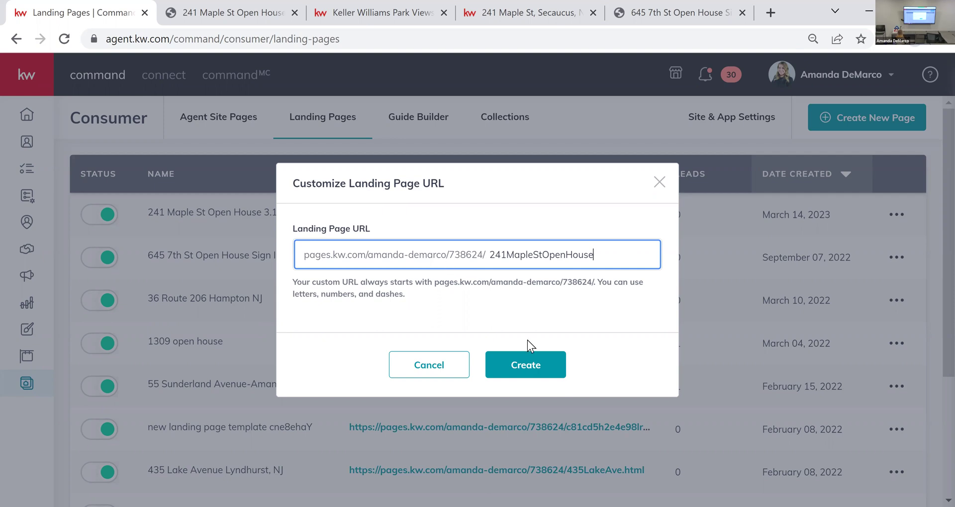
pyautogui.click(524, 364)
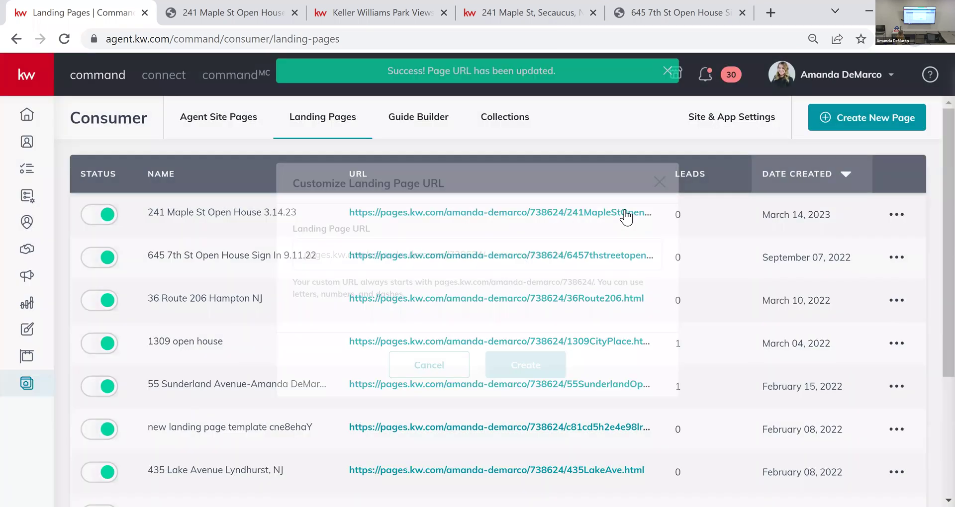
pyautogui.click(843, 236)
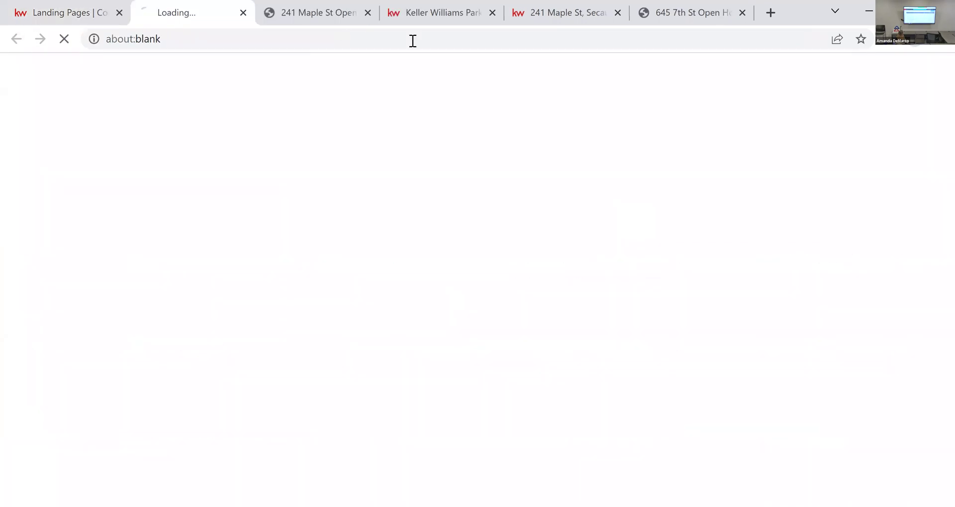
pyautogui.moveTo(426, 44); pyautogui.dragTo(293, 39)
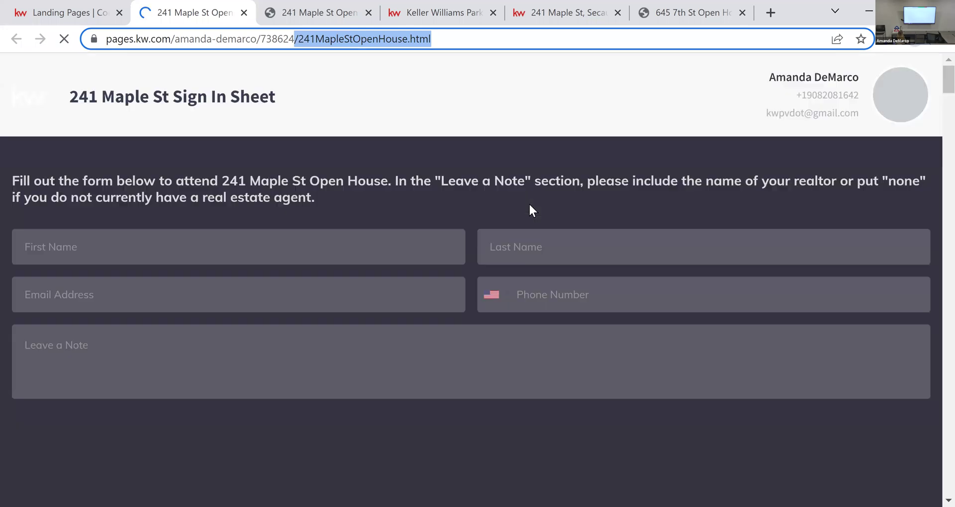
pyautogui.click(529, 205)
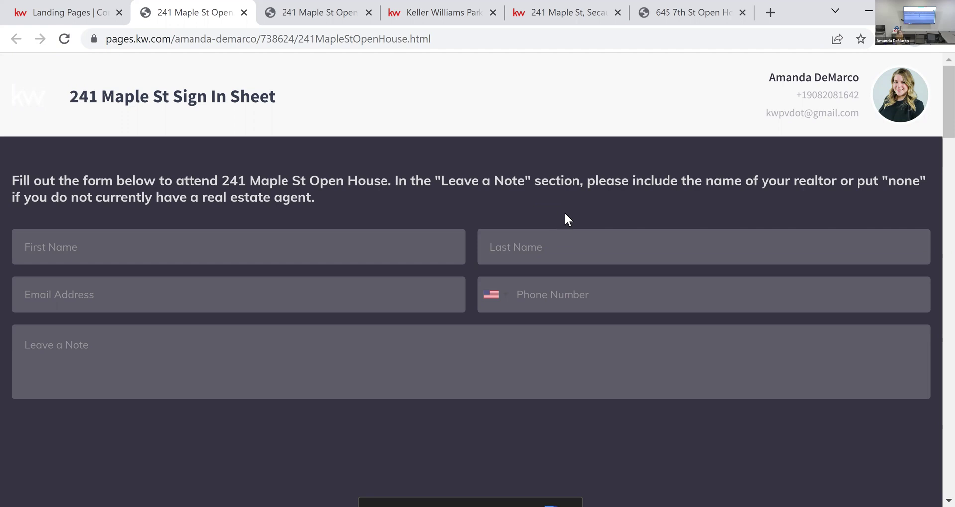
pyautogui.click(44, 6)
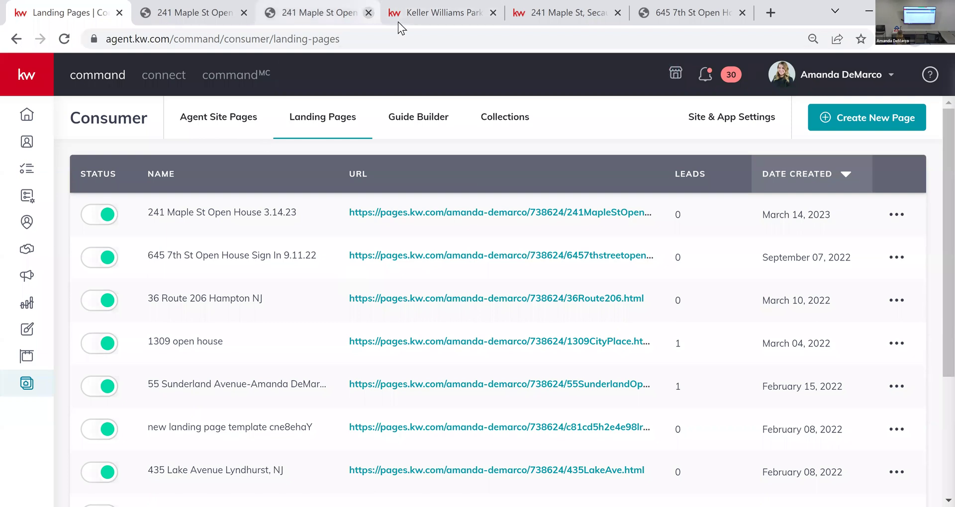
pyautogui.click(368, 12)
pyautogui.click(196, 14)
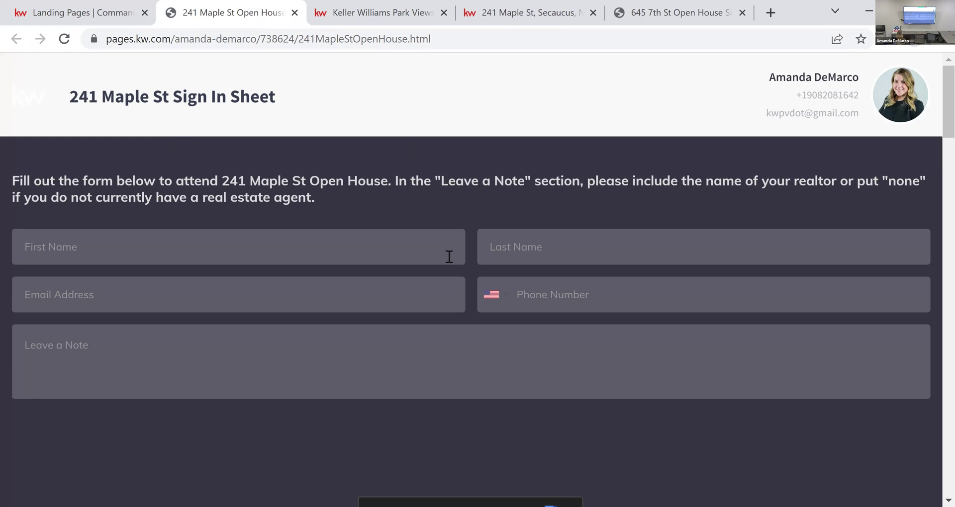
pyautogui.click(237, 242)
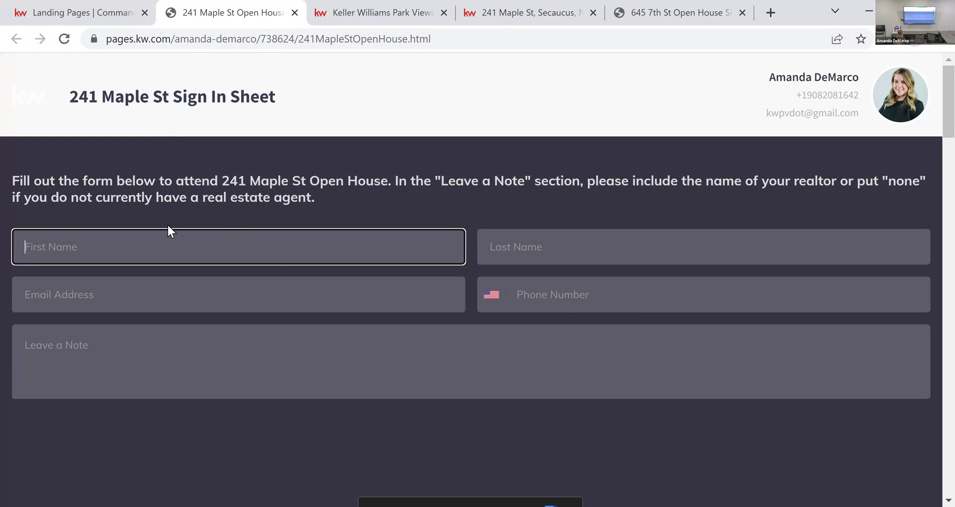
pyautogui.press('Tab')
pyautogui.press('Tab')
pyautogui.press('Tab')
pyautogui.press('Tab')
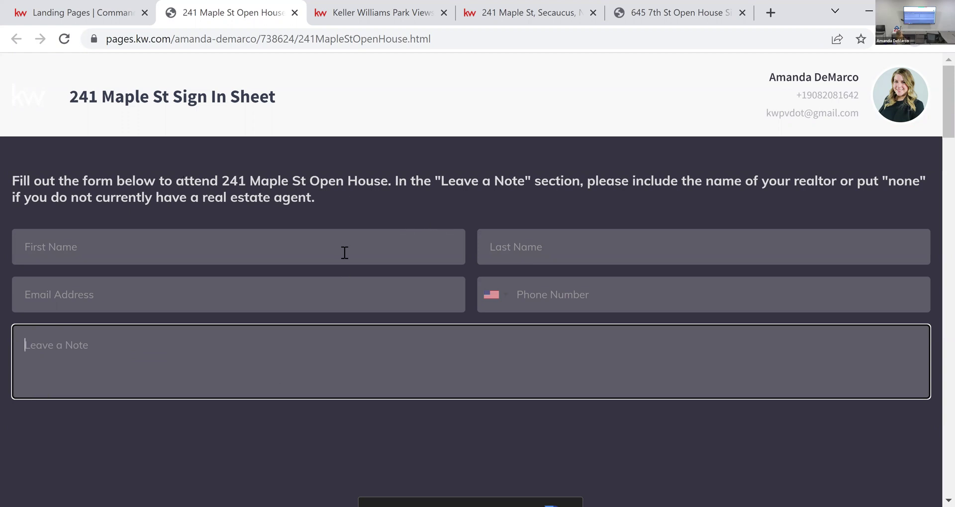
pyautogui.click(481, 148)
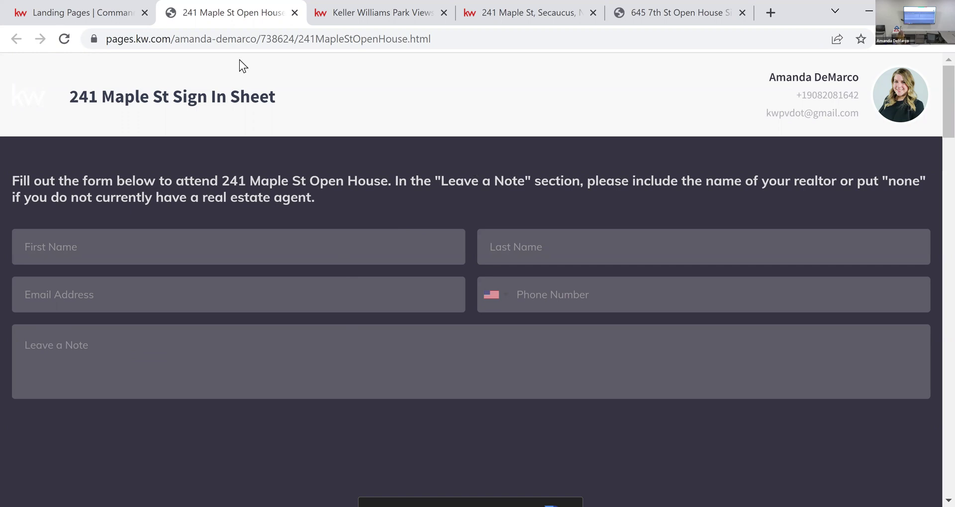
pyautogui.click(100, 16)
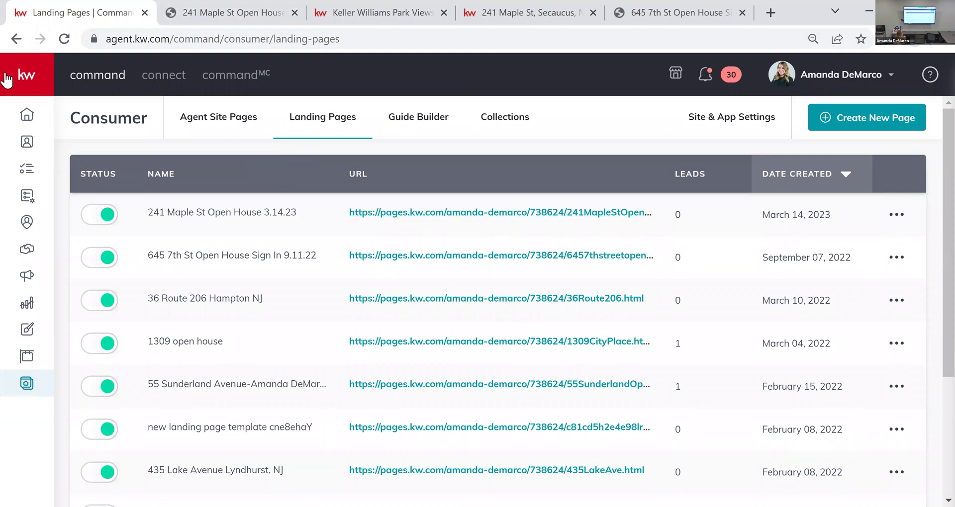
pyautogui.click(258, 14)
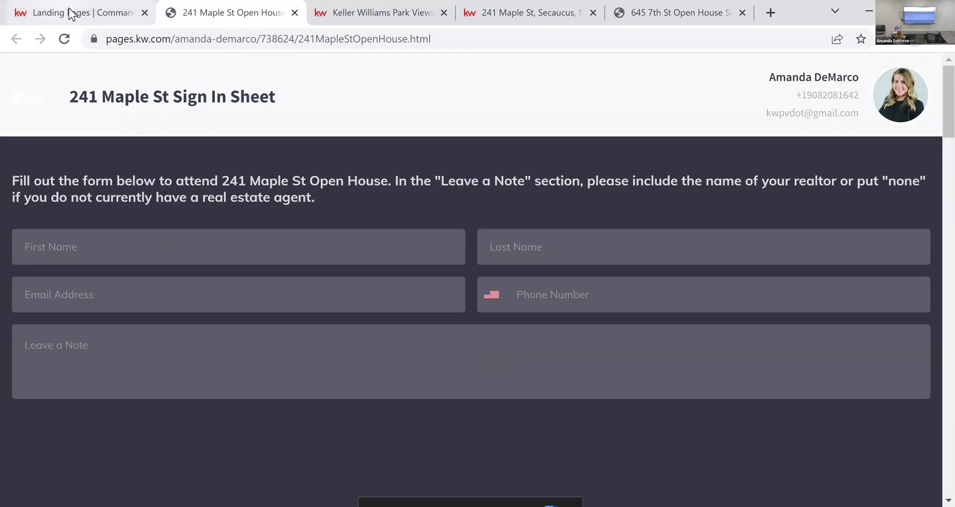
pyautogui.hotkey('ctrl', 'shift', 'Tab')
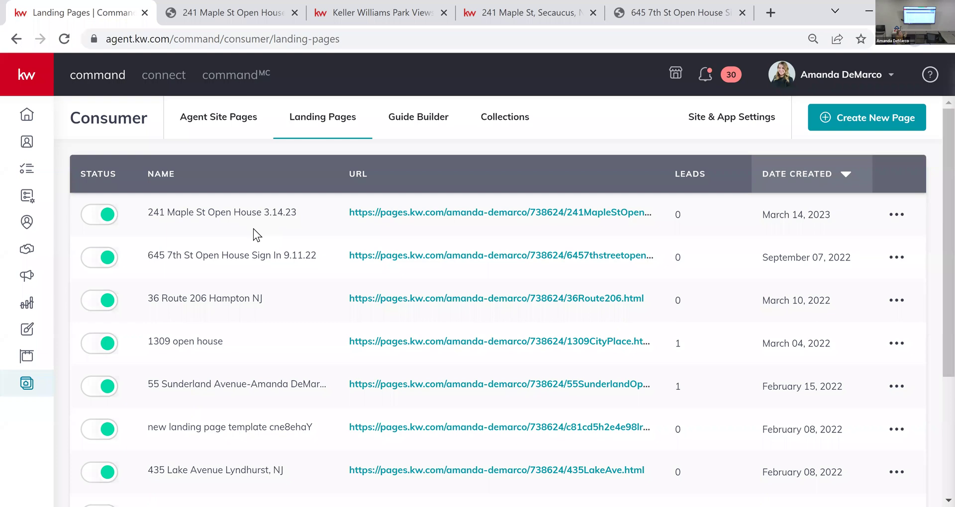
pyautogui.click(187, 19)
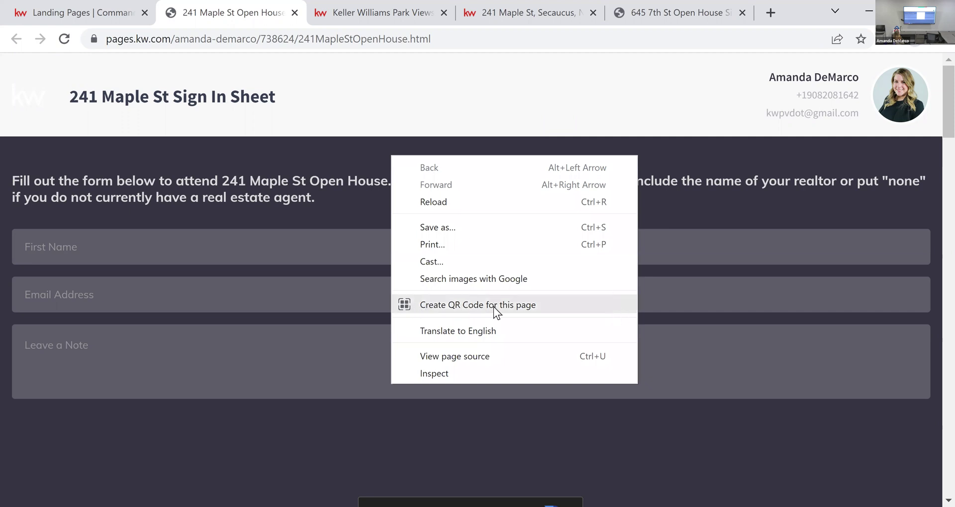
pyautogui.click(553, 306)
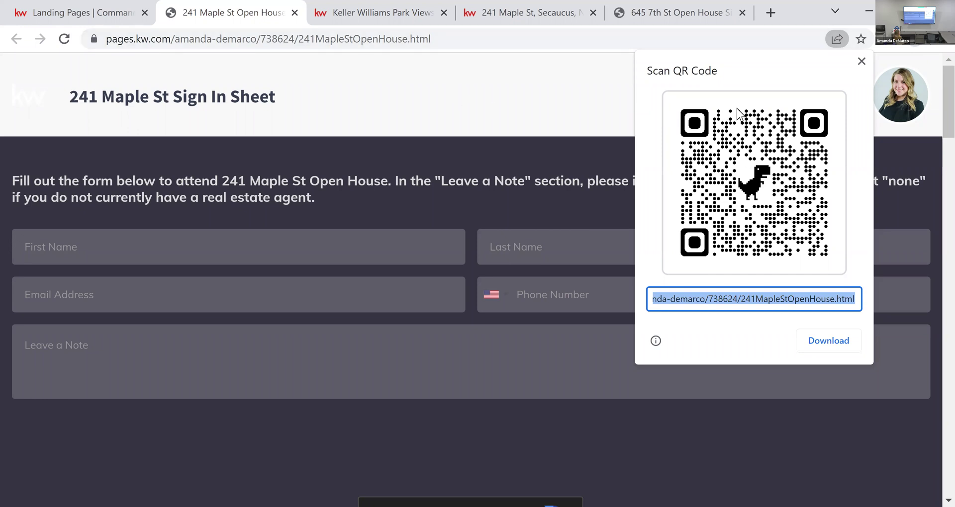
pyautogui.click(825, 342)
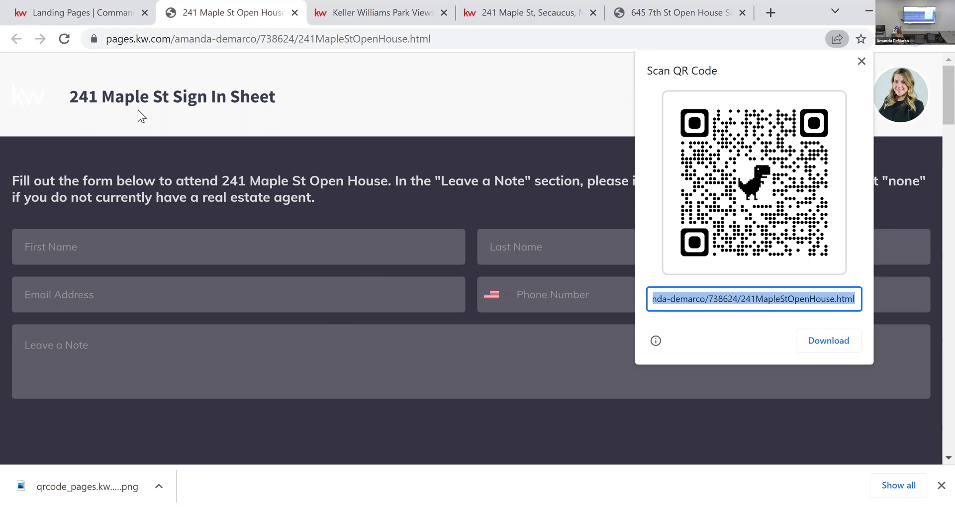
pyautogui.click(111, 14)
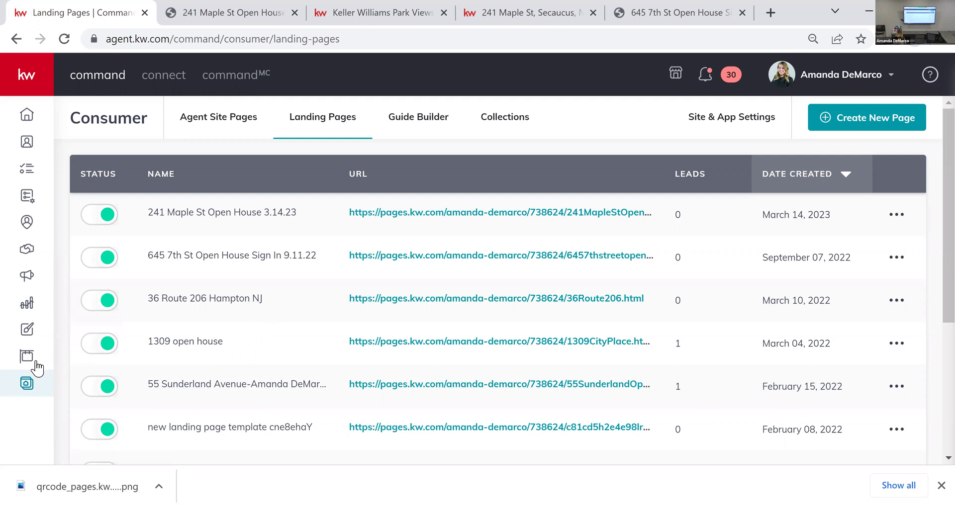
# Step: From the KW Command Designs area, create a new Print design and continue to the templates
pyautogui.click(28, 328)
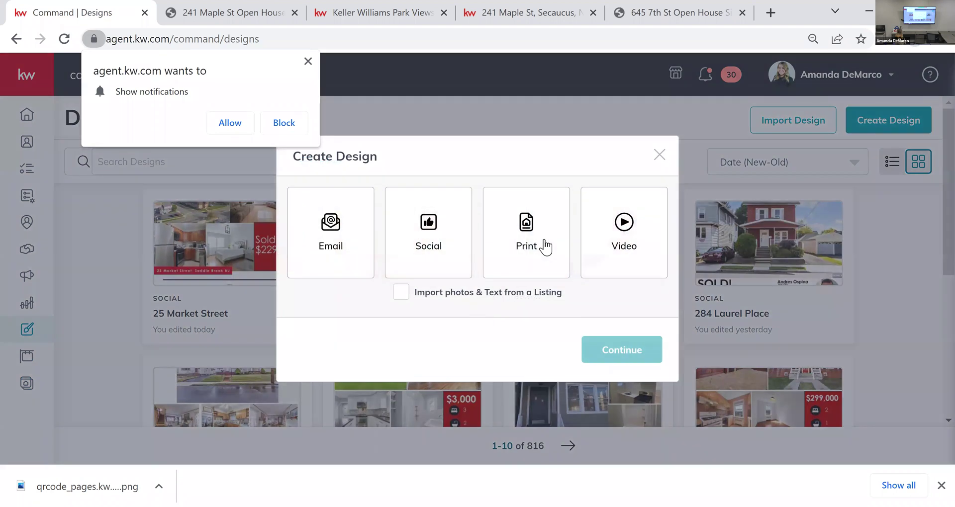
pyautogui.click(545, 247)
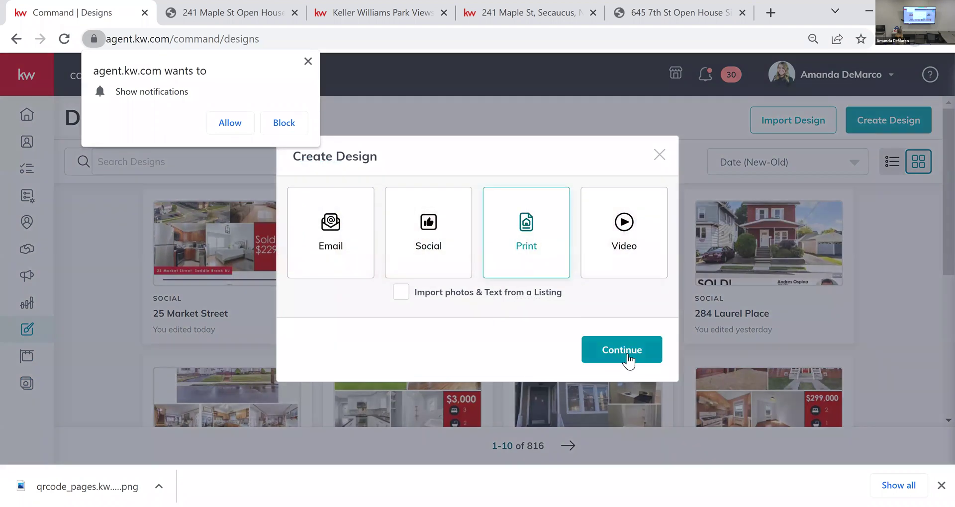
pyautogui.click(628, 356)
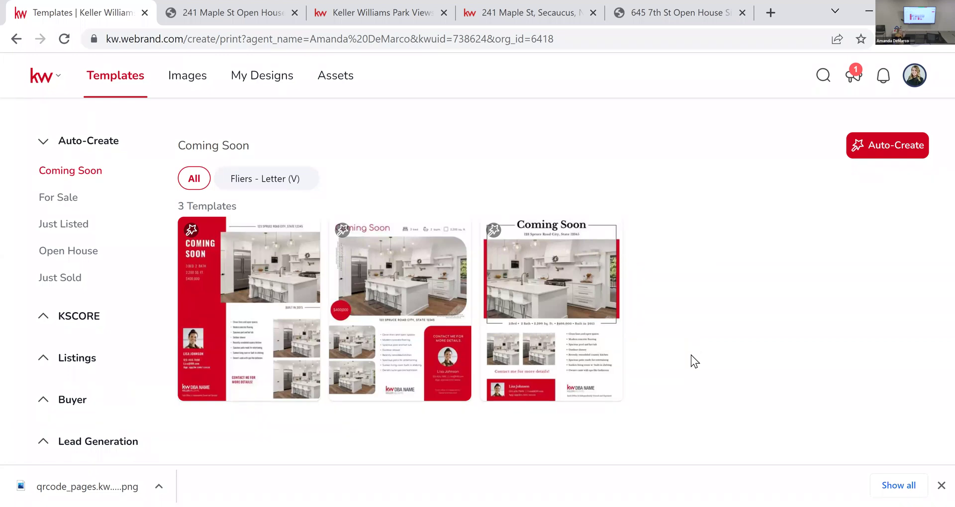
# Step: Filter the template library to Listings Open House templates in Fliers - Letter size
pyautogui.click(61, 226)
pyautogui.click(71, 251)
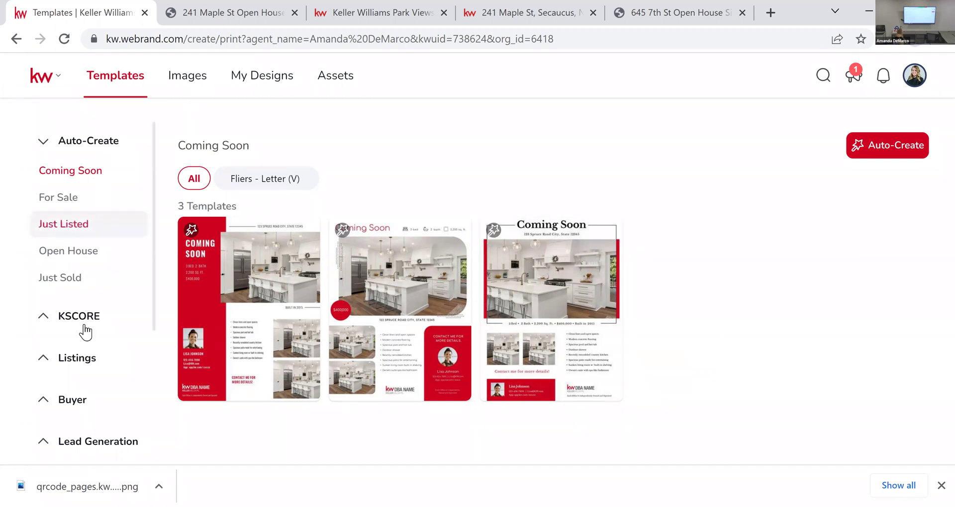
pyautogui.scroll(-3, 75, 338)
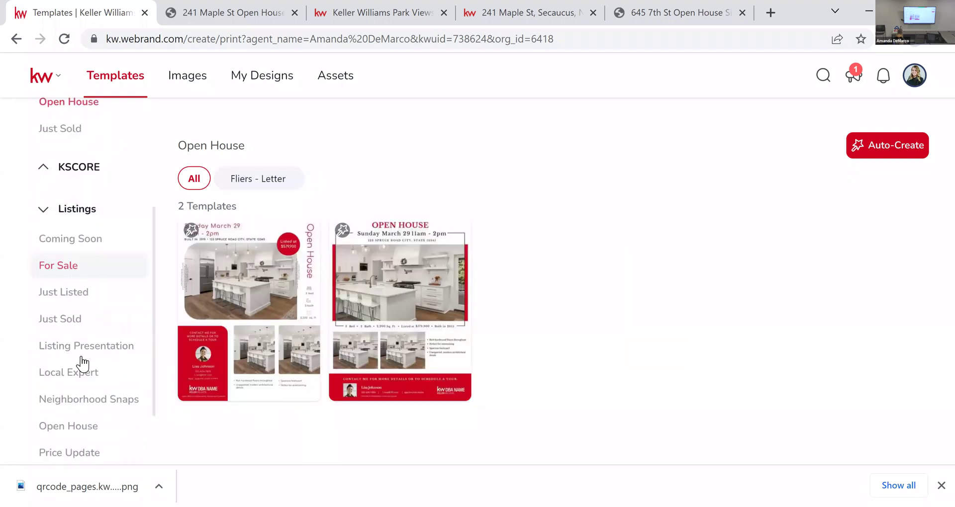
pyautogui.click(86, 426)
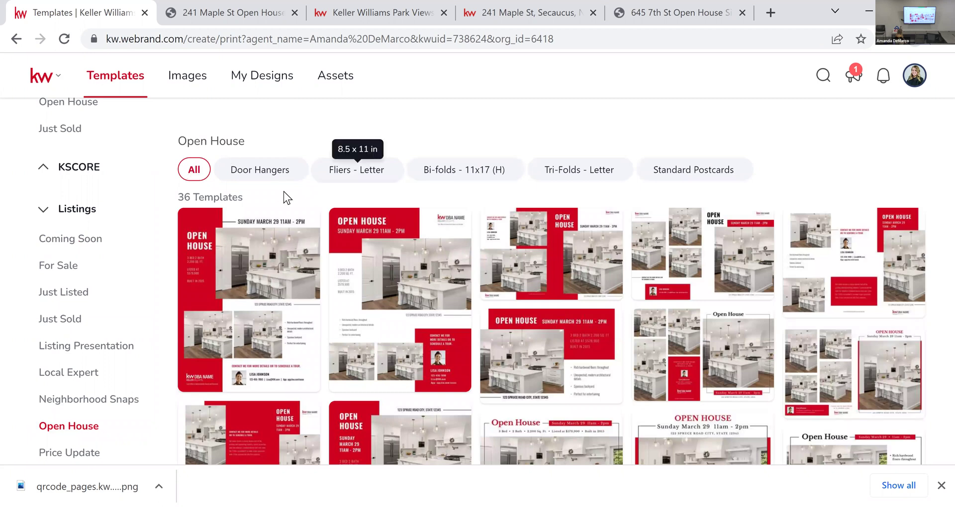
pyautogui.click(360, 174)
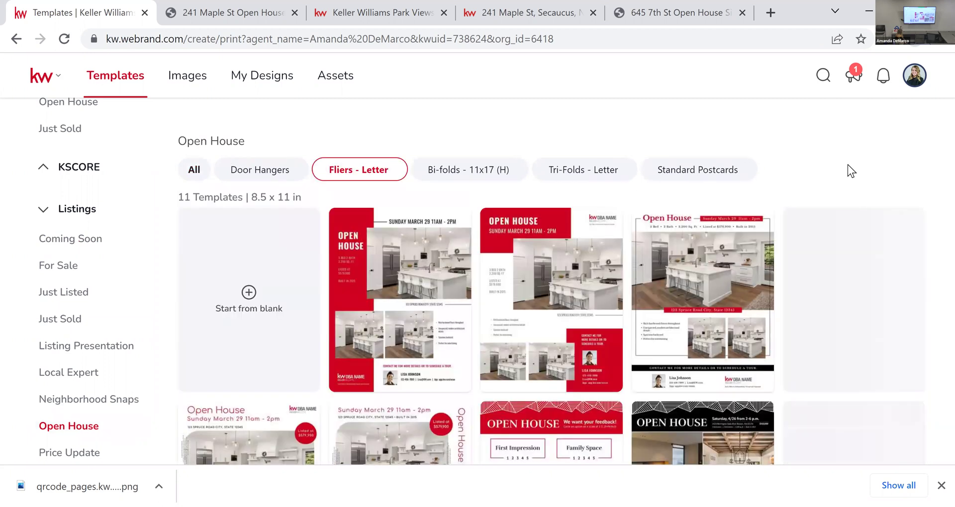
# Step: Use the You're Invited open house flier template
pyautogui.scroll(-3, 649, 200)
pyautogui.moveTo(763, 356)
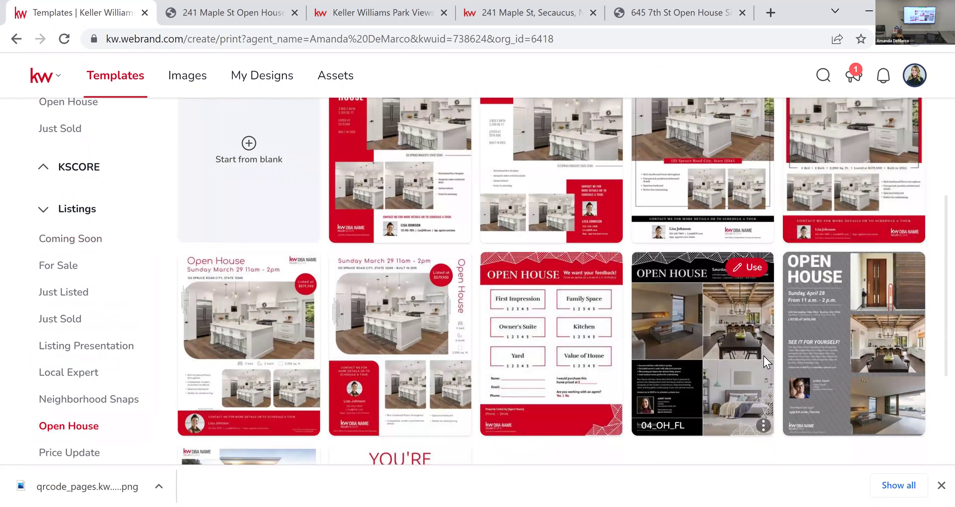
pyautogui.scroll(-4, 763, 356)
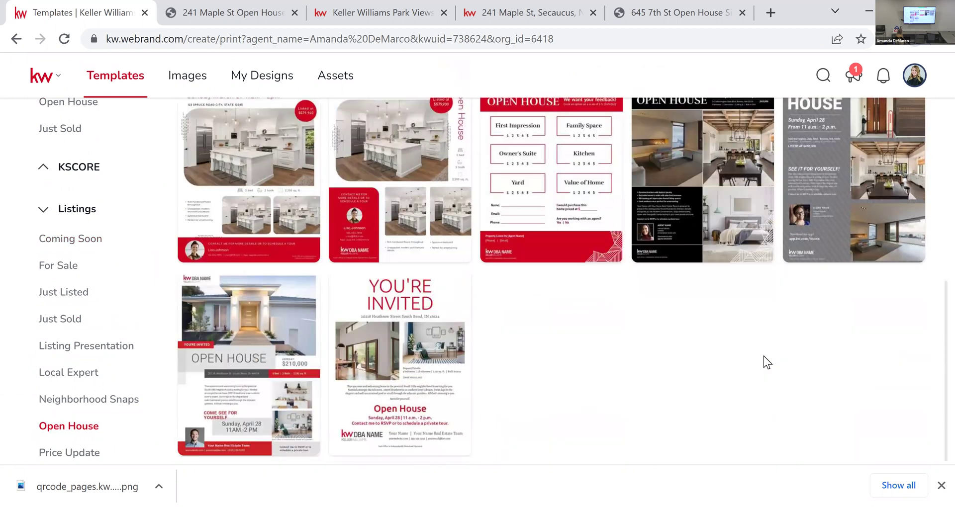
pyautogui.moveTo(404, 392)
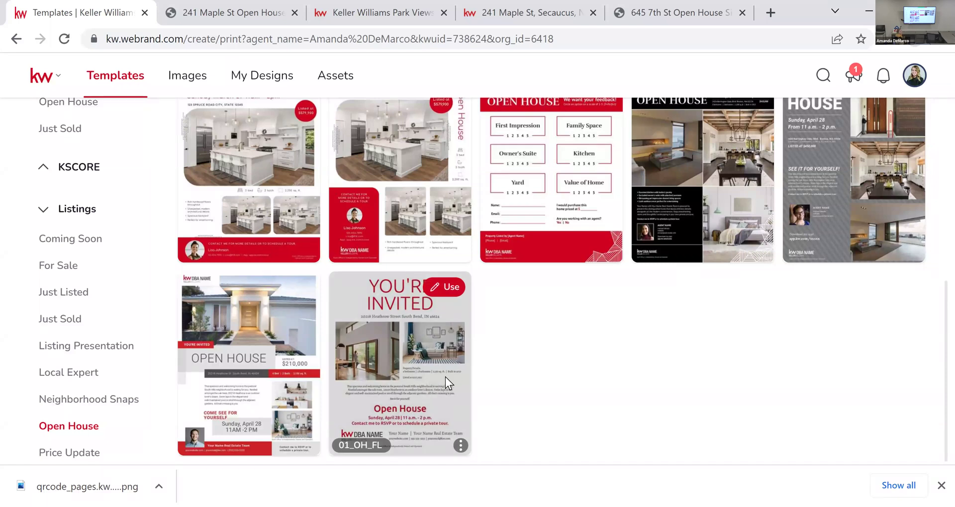
pyautogui.click(415, 329)
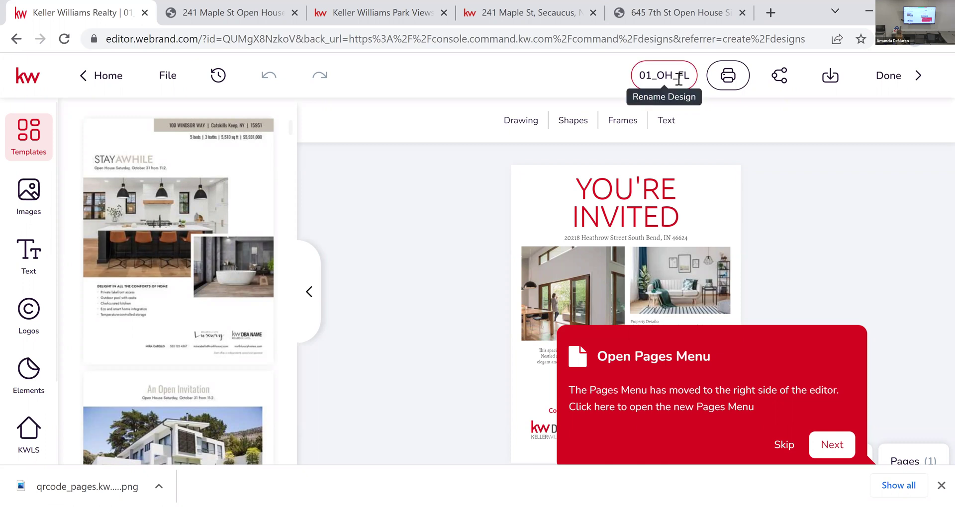
pyautogui.click(679, 82)
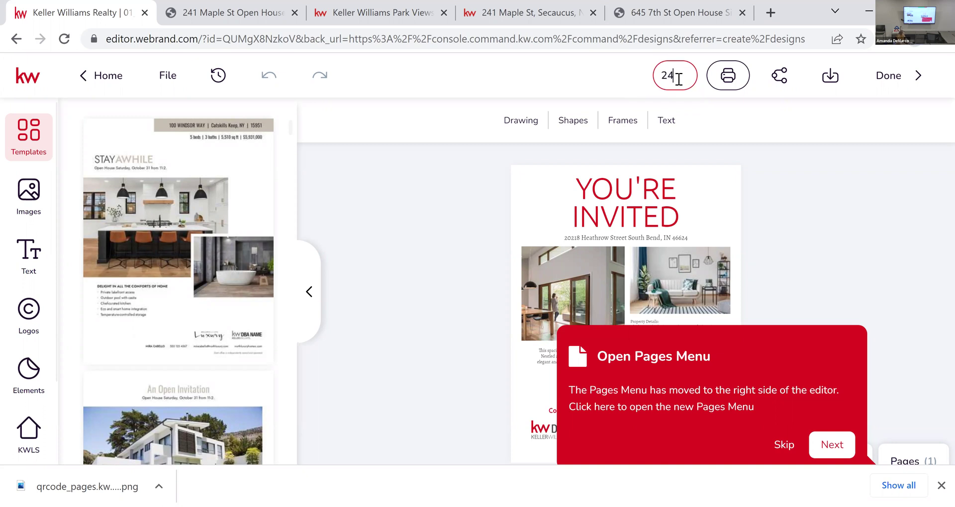
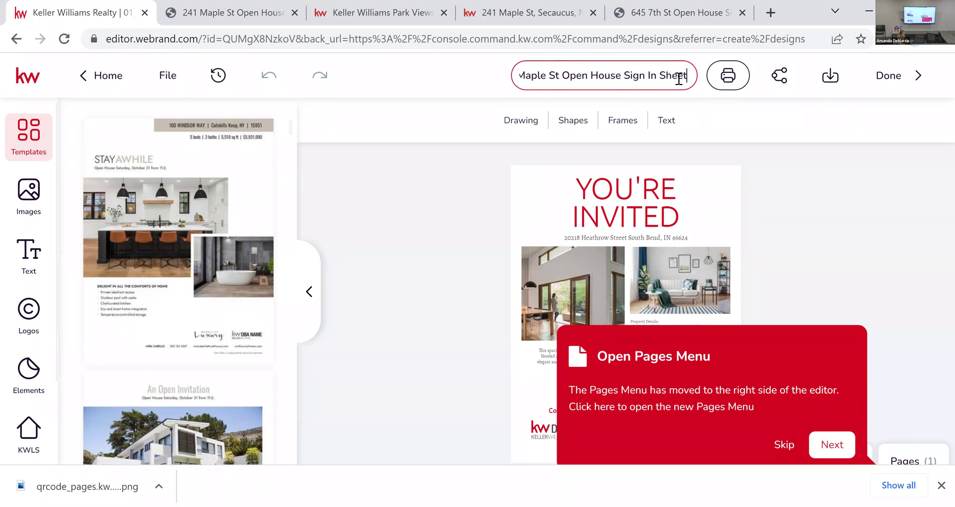
pyautogui.press('Return')
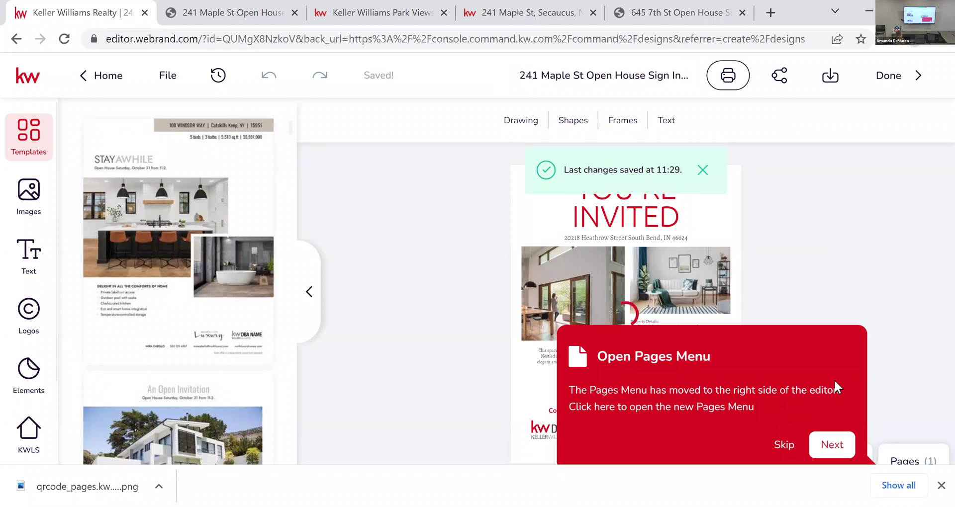
pyautogui.click(778, 448)
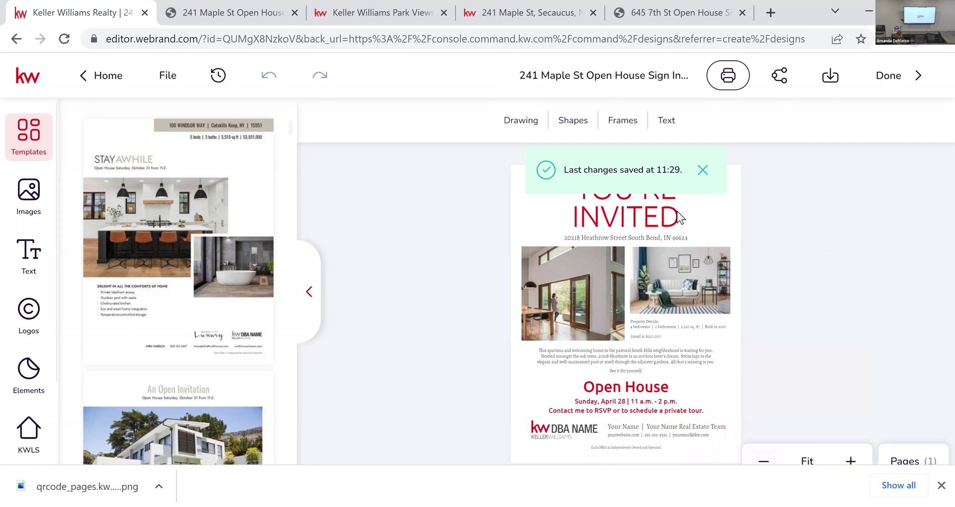
# Step: Collapse the Templates panel and select the flier's left interior photo
pyautogui.click(661, 263)
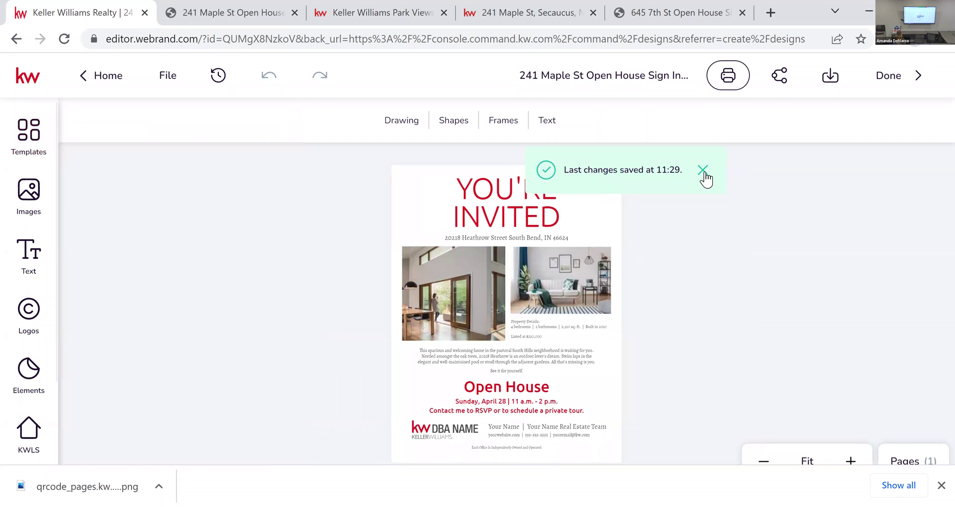
pyautogui.click(546, 215)
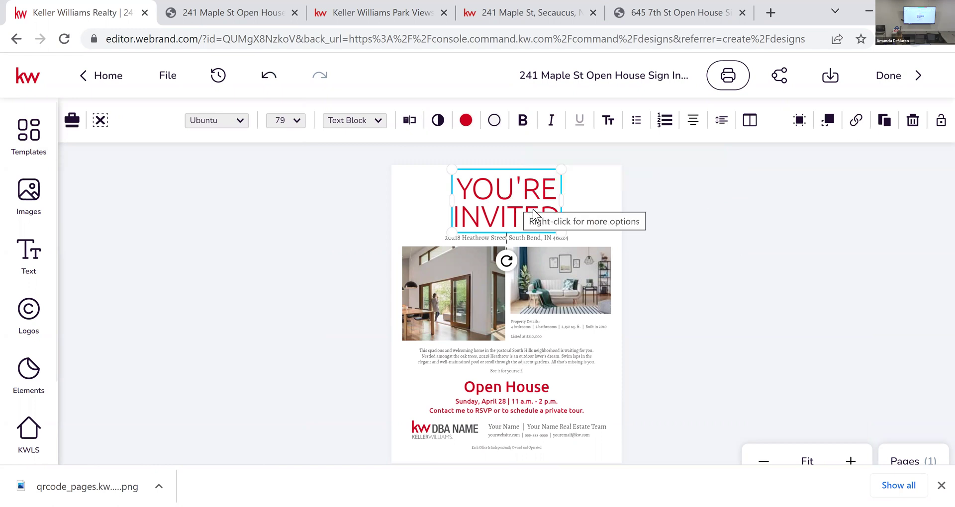
pyautogui.click(676, 288)
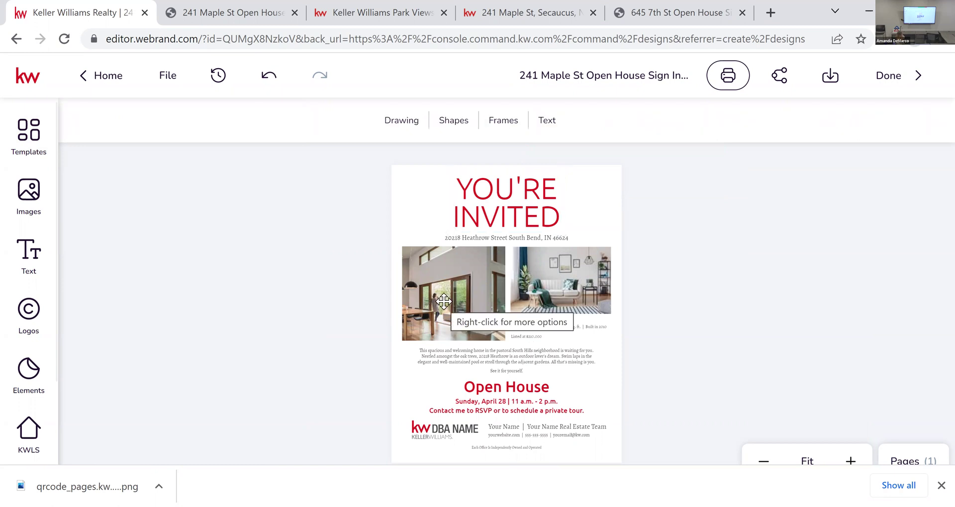
pyautogui.click(444, 301)
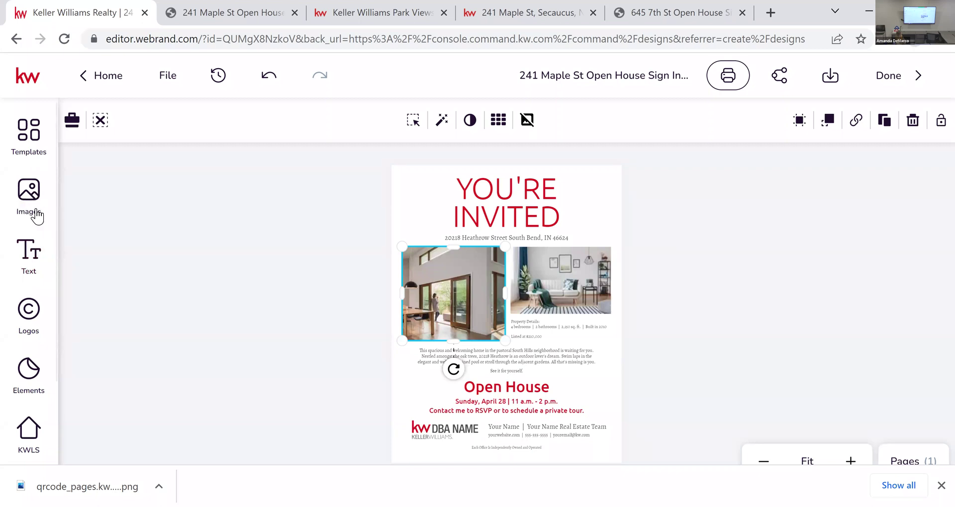
# Step: Browse the Images library's Workspace and My Assets, then show the Add upload sources
pyautogui.click(30, 202)
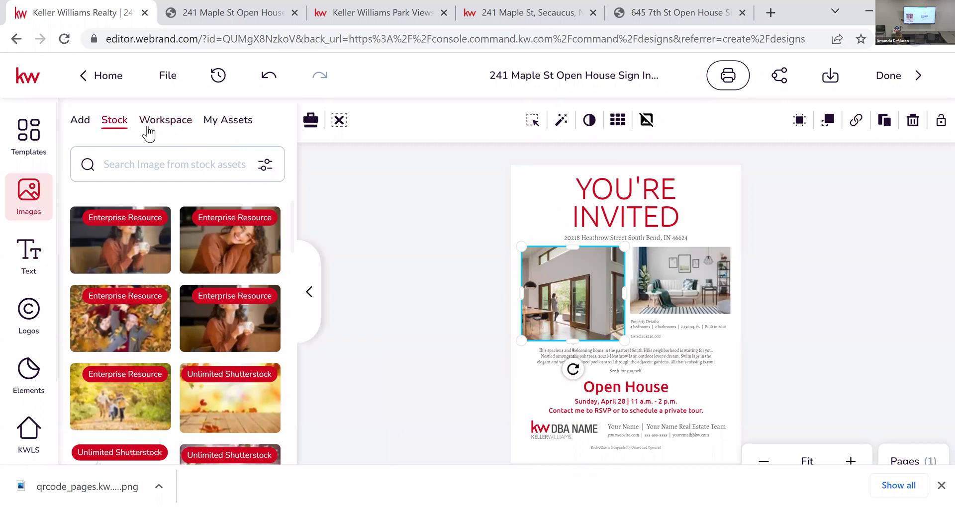
pyautogui.click(176, 130)
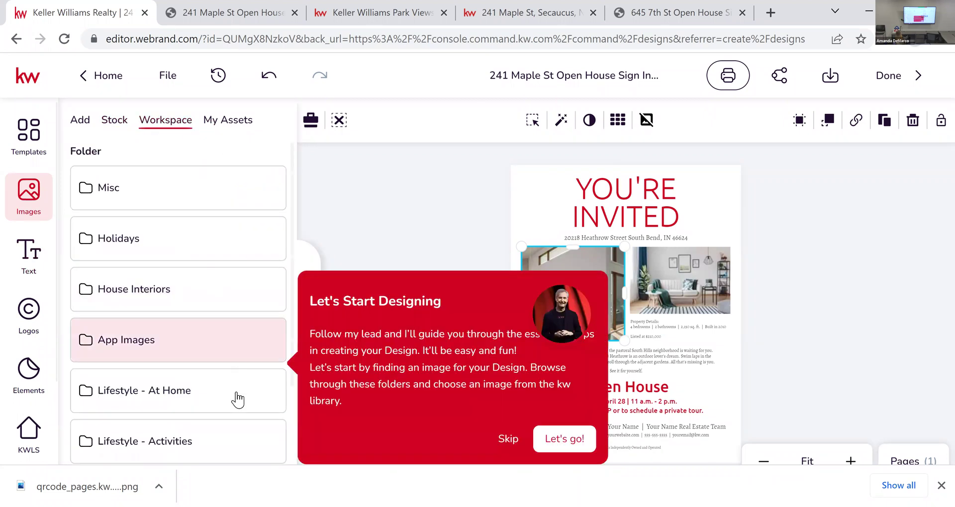
pyautogui.click(236, 128)
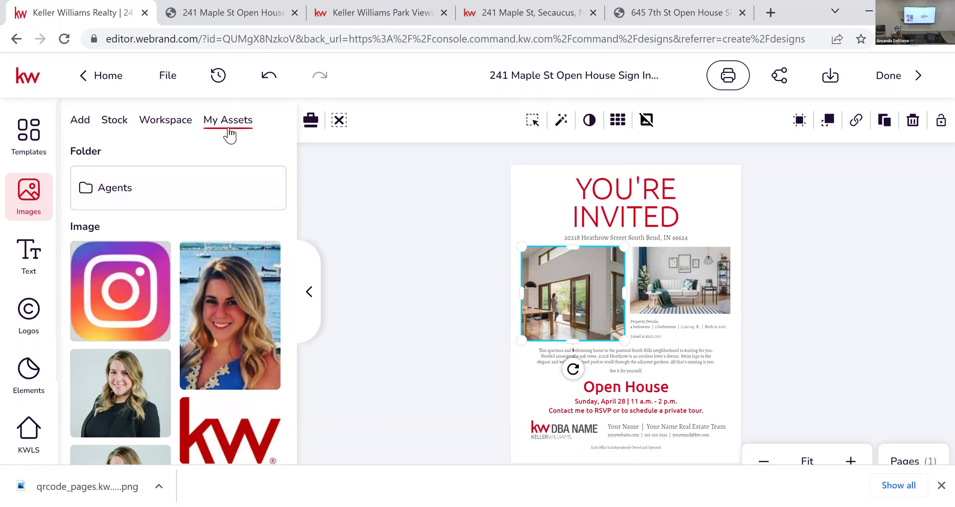
pyautogui.click(76, 119)
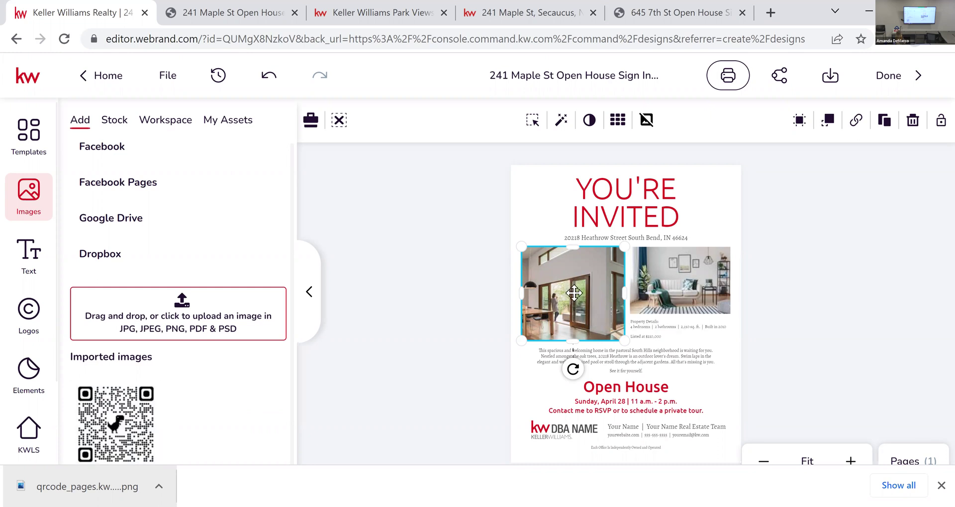
# Step: Replace the left interior photo with the imported QR code image, then deselect it
pyautogui.moveTo(126, 438)
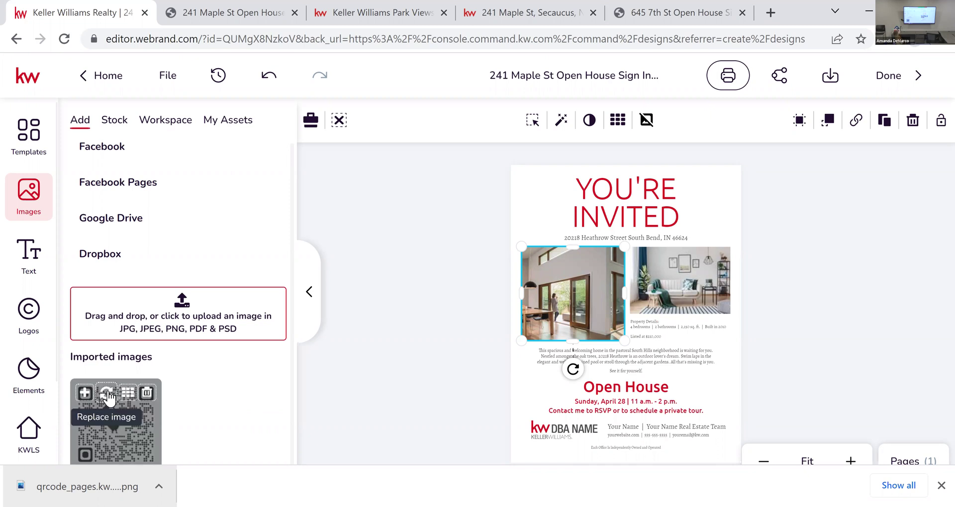
pyautogui.click(108, 397)
pyautogui.click(445, 371)
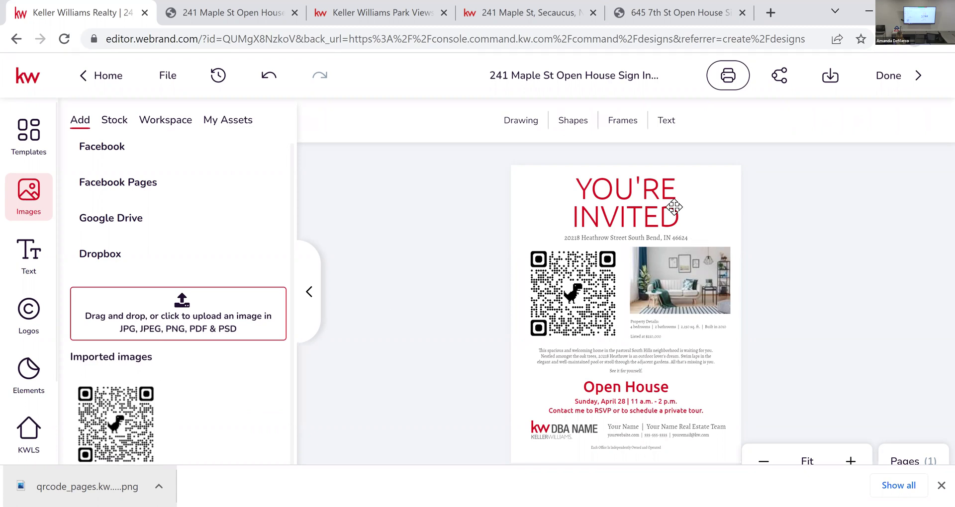
# Step: Change the headline text to 'SCAN QR CODE TO SIGN IN TO TODAY'S OPEN HOUSE'
pyautogui.click(640, 221)
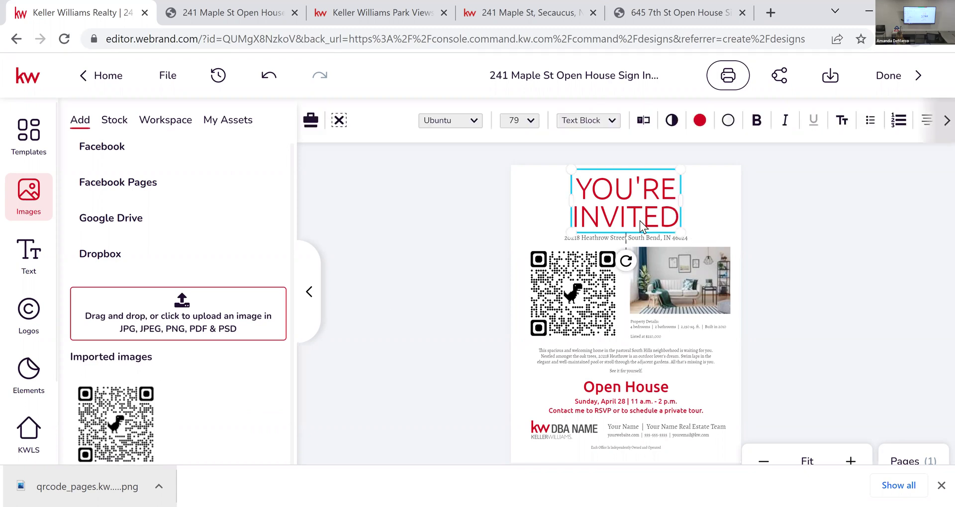
pyautogui.click(643, 120)
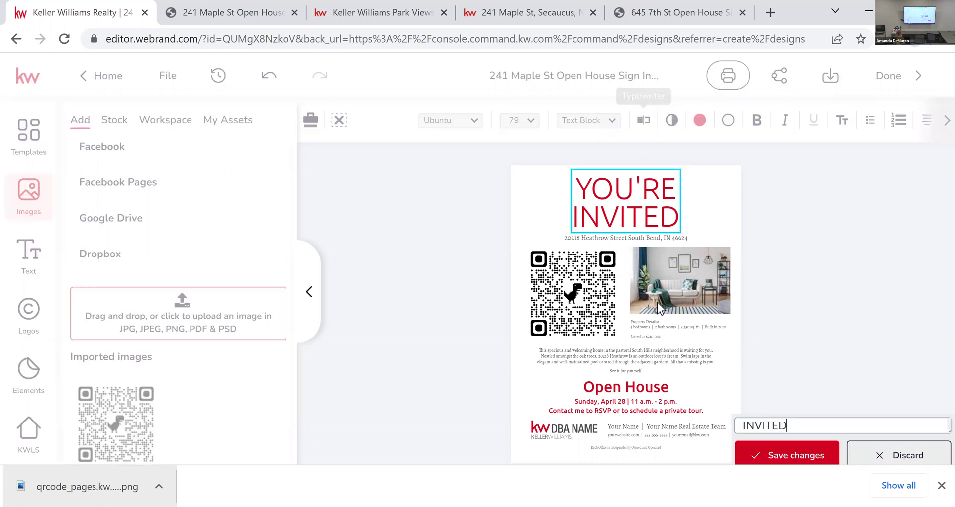
pyautogui.hotkey('ctrl', 'a')
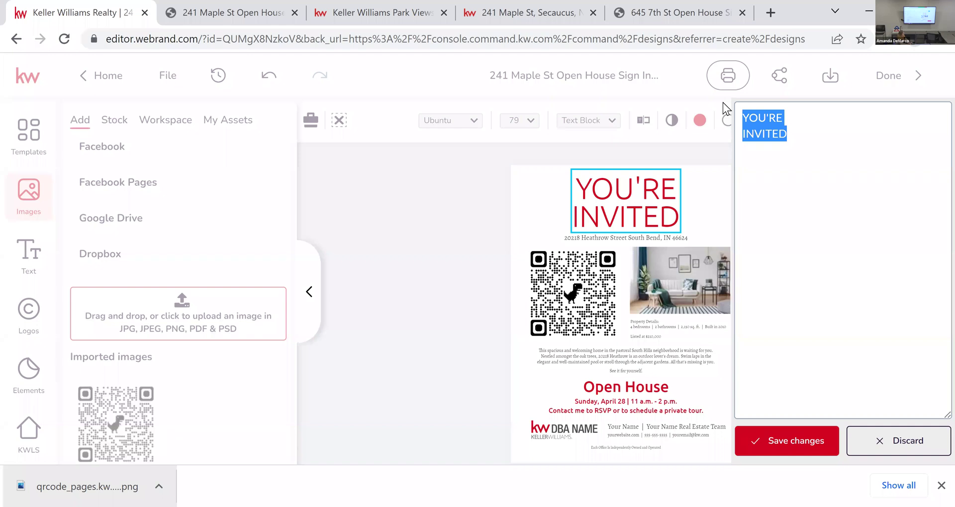
pyautogui.write("SCAN QR CODE TO SIGN IN TO TODAY'")
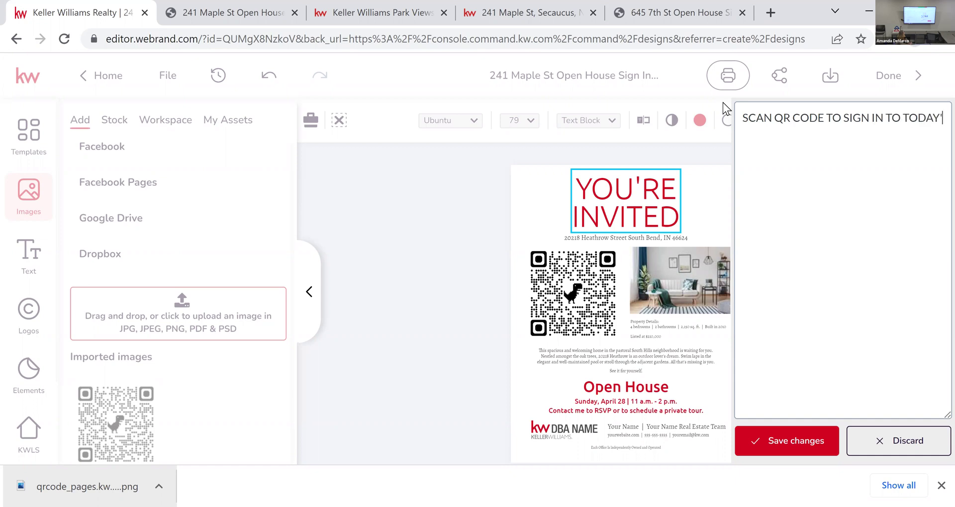
pyautogui.write('S OPEN HOUSE')
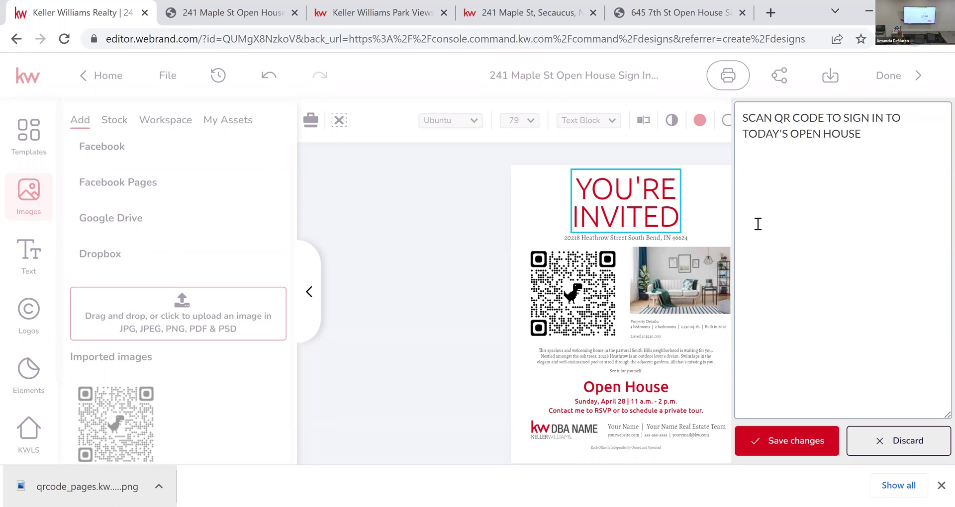
pyautogui.click(816, 443)
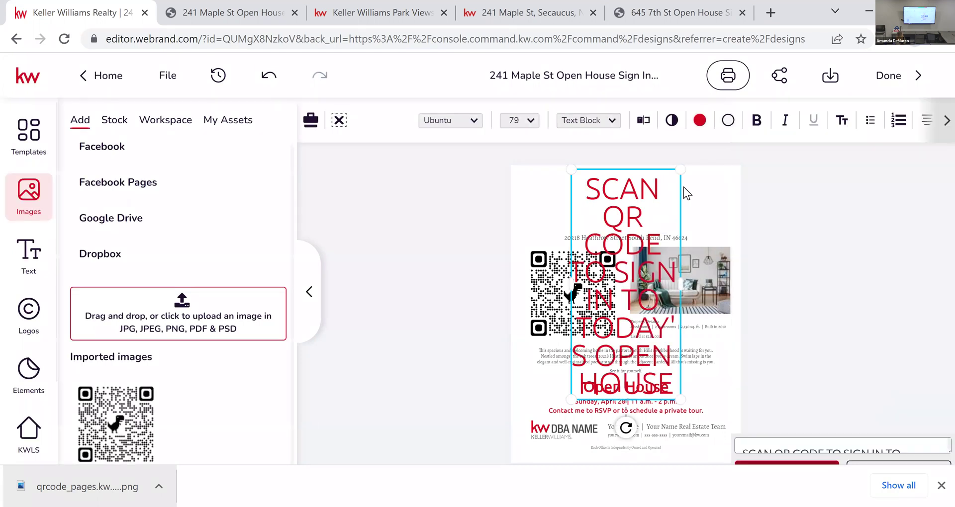
# Step: Set the headline to 50 pt and widen its box so it fits on two lines
pyautogui.click(534, 122)
pyautogui.scroll(-3, 535, 298)
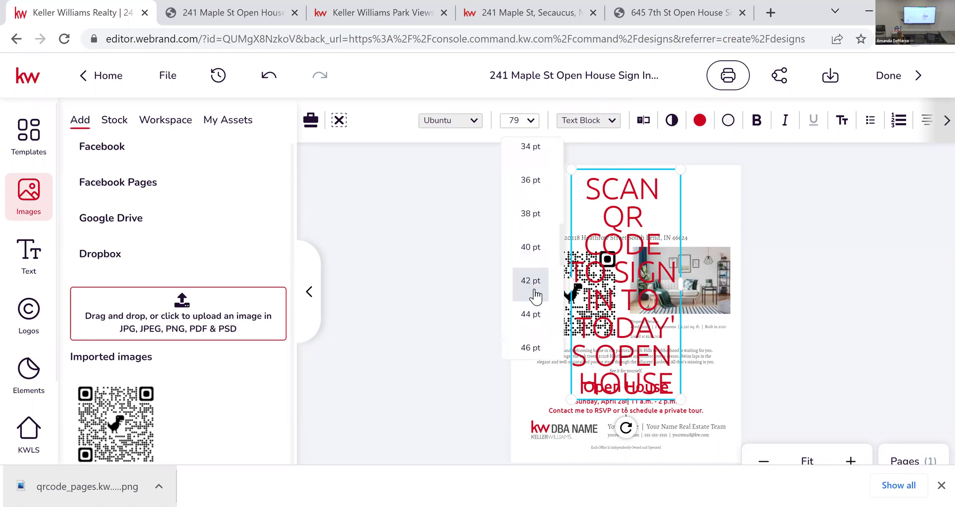
pyautogui.scroll(-4, 525, 319)
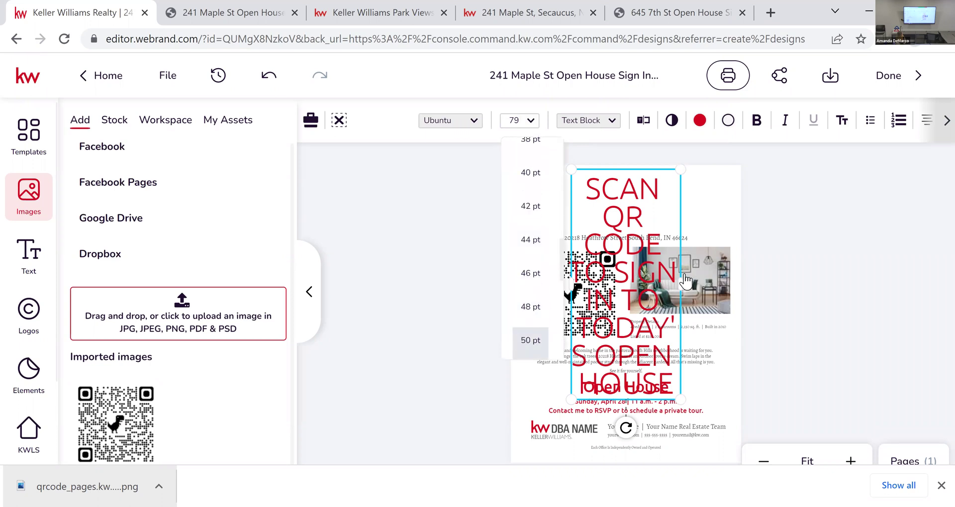
pyautogui.click(522, 341)
pyautogui.moveTo(571, 222); pyautogui.dragTo(511, 224)
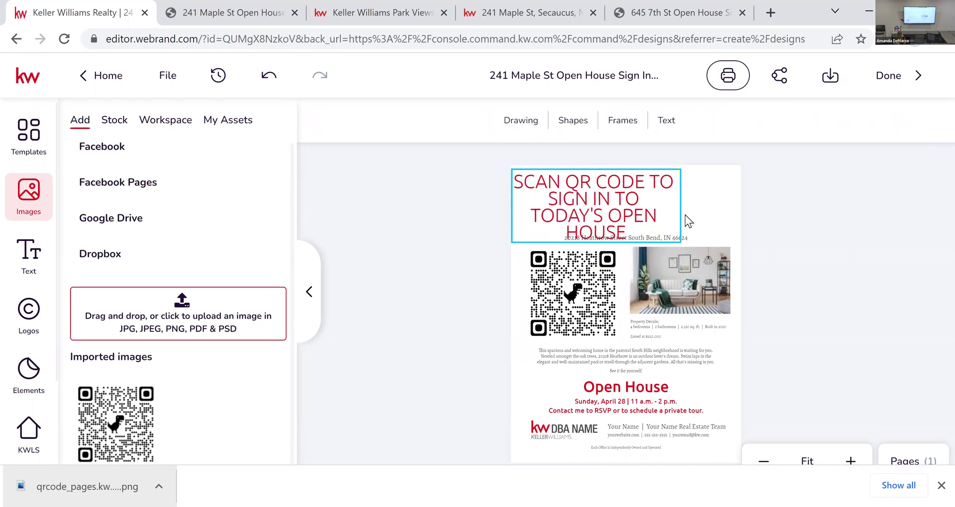
pyautogui.moveTo(681, 207); pyautogui.dragTo(739, 209)
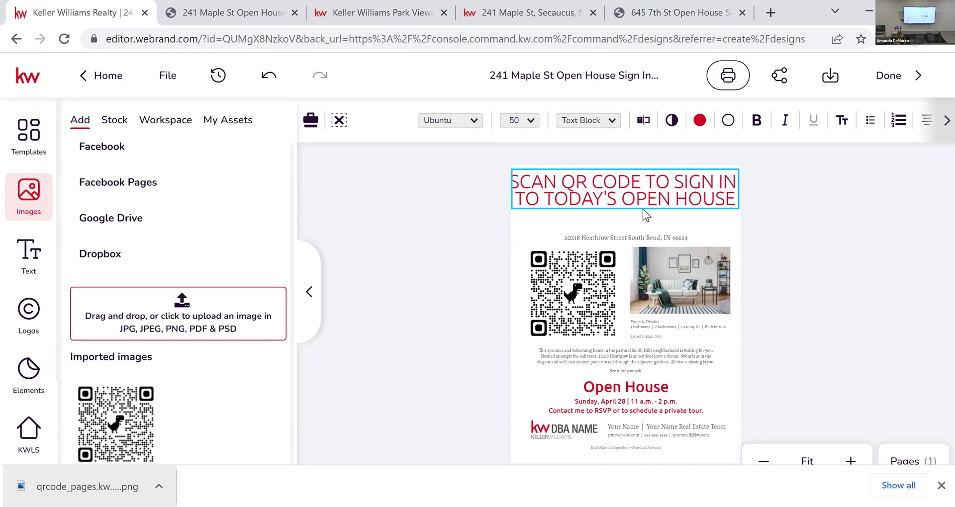
pyautogui.moveTo(642, 198); pyautogui.dragTo(643, 207)
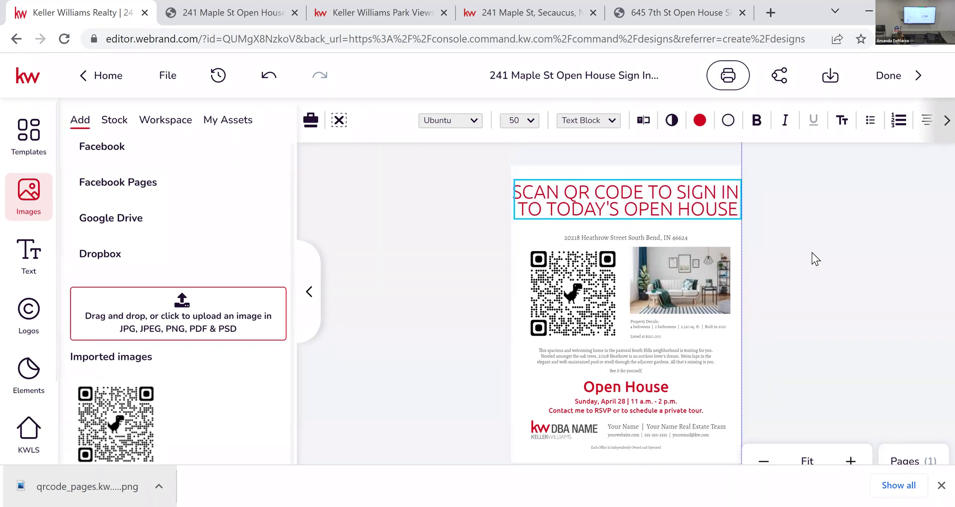
pyautogui.click(824, 253)
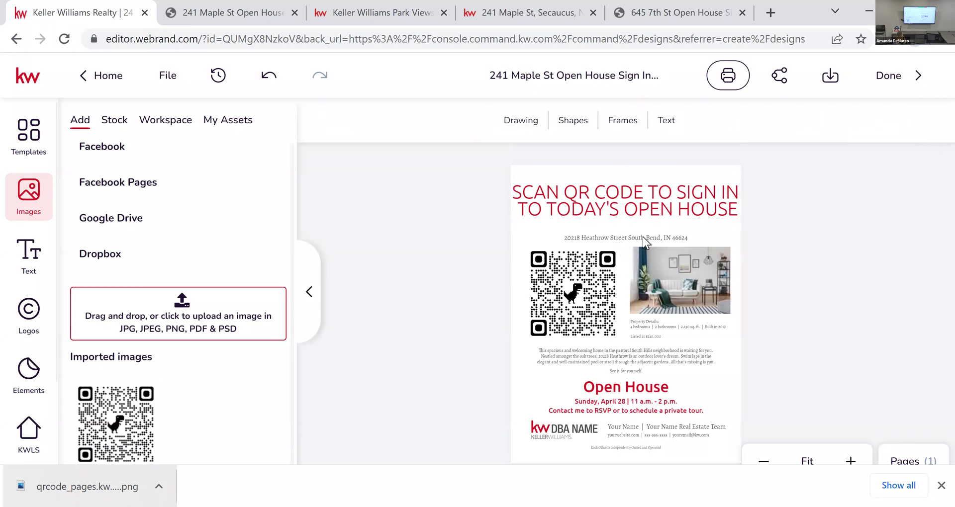
pyautogui.click(631, 238)
pyautogui.click(643, 123)
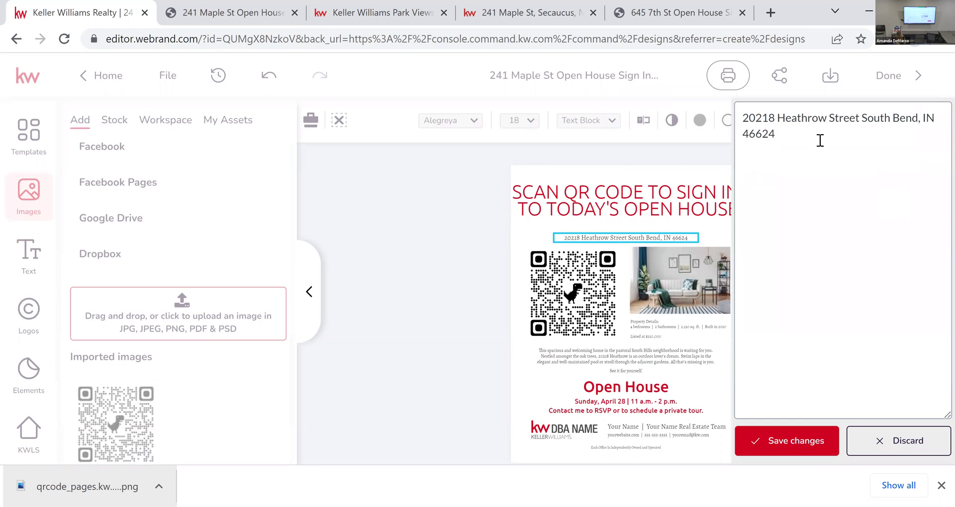
pyautogui.tripleClick(741, 109)
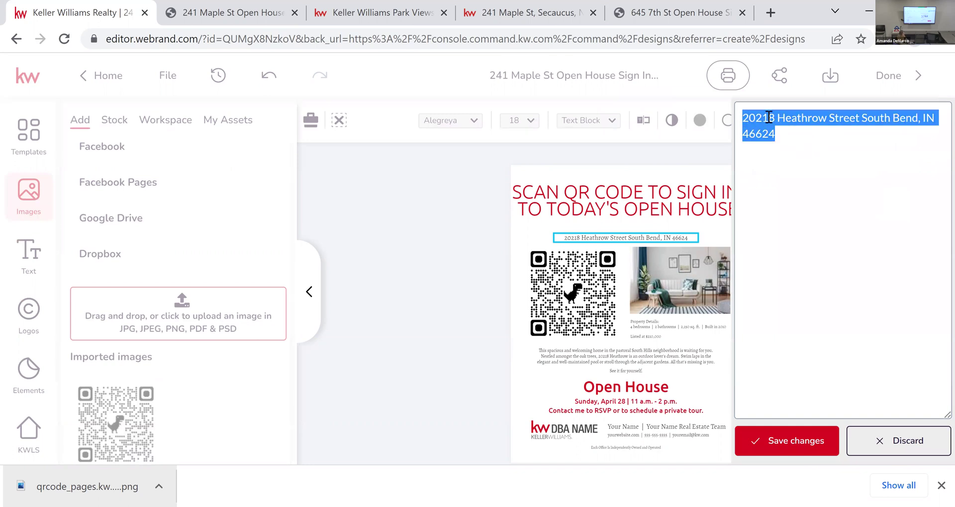
pyautogui.hotkey('ctrl', 'a')
pyautogui.press('BackSpace')
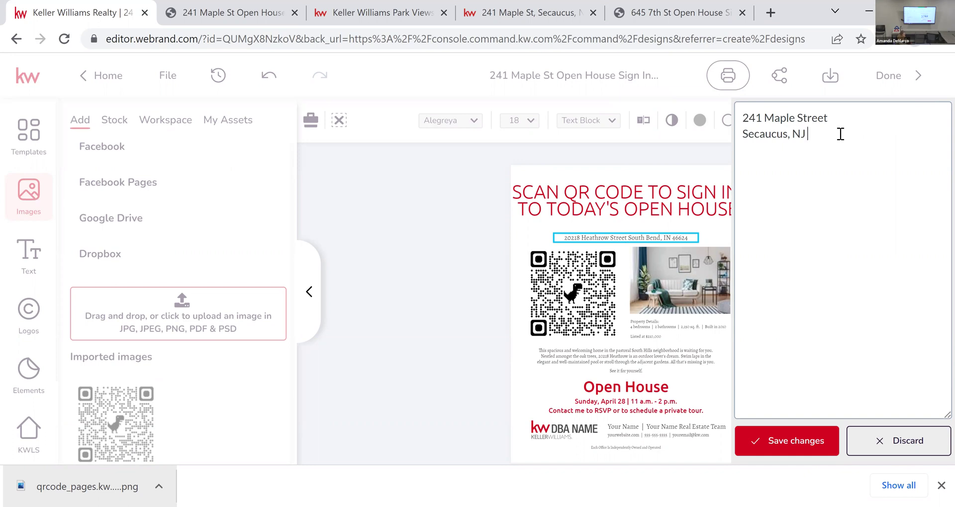
pyautogui.click(818, 441)
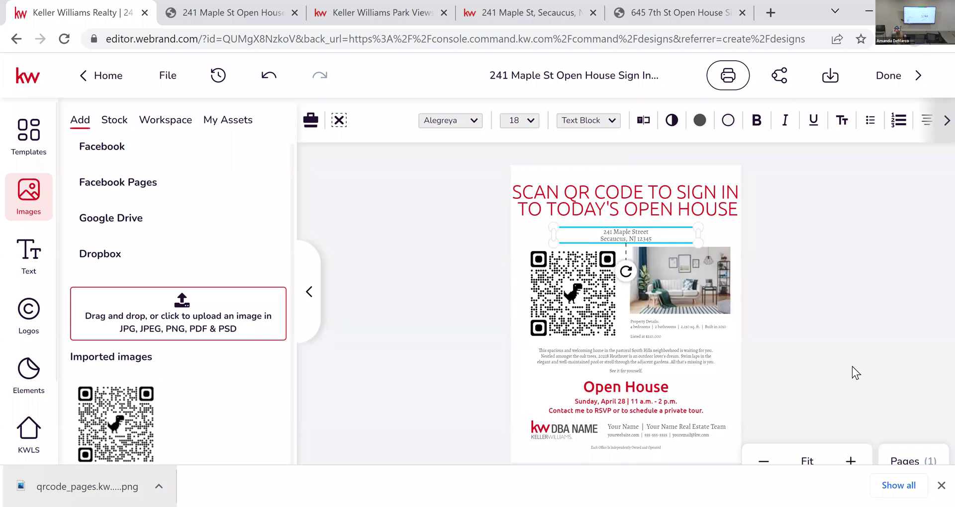
pyautogui.click(852, 366)
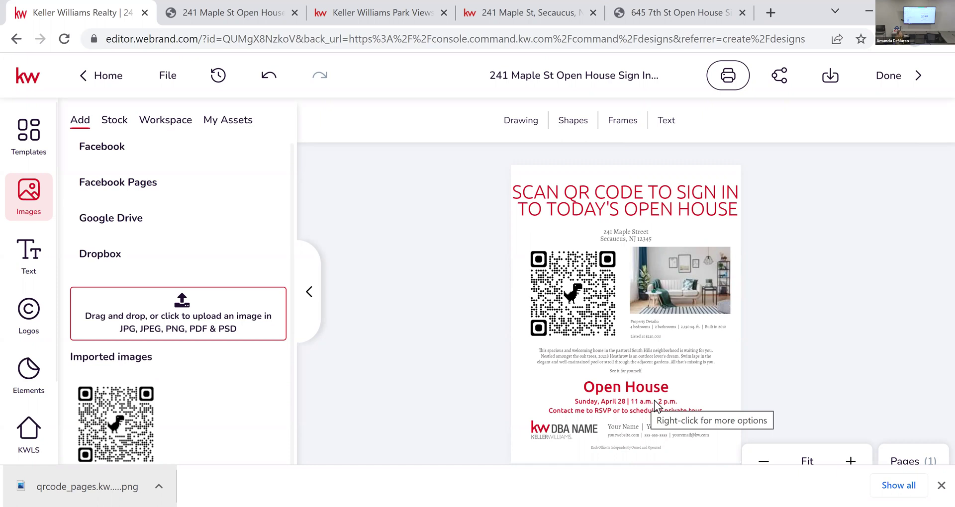
# Step: Delete the room photo, the Property Details text and the listing price line
pyautogui.click(697, 301)
pyautogui.press('Delete')
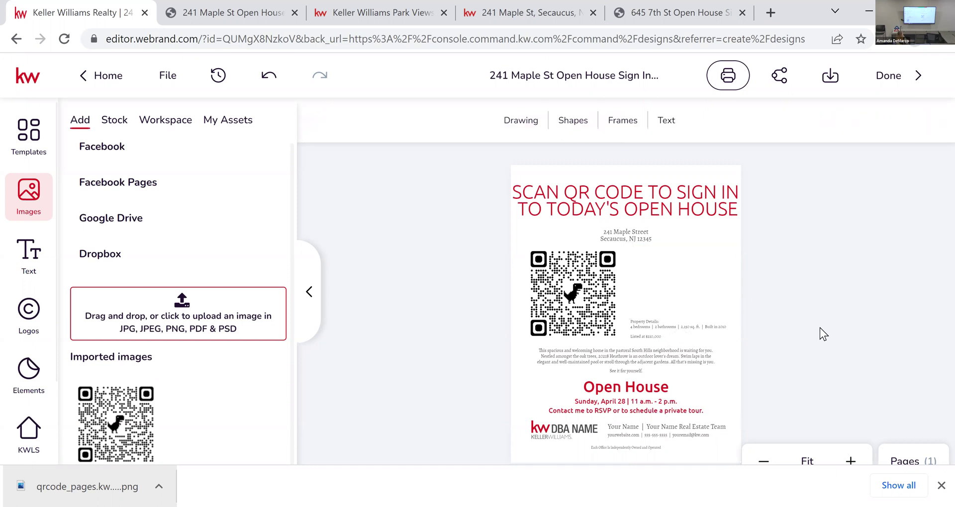
pyautogui.click(718, 324)
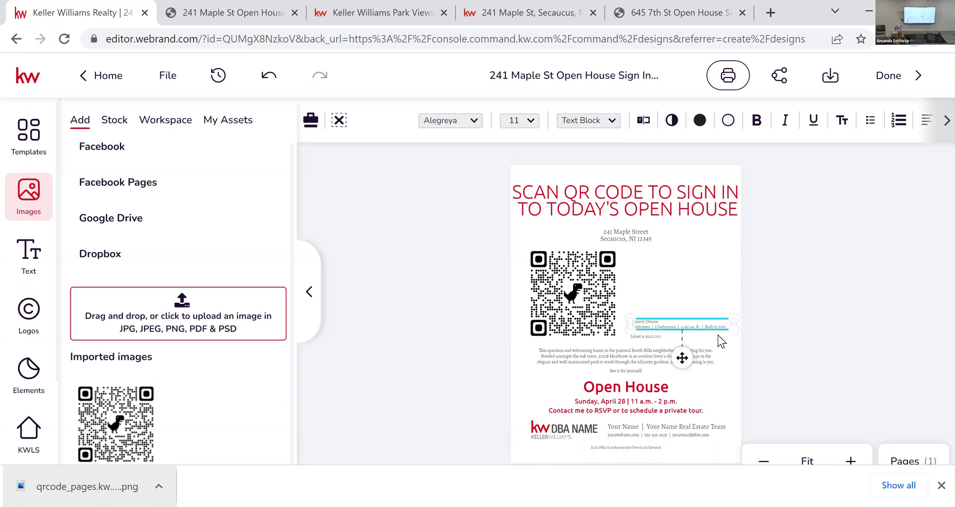
pyautogui.press('Delete')
pyautogui.click(646, 336)
pyautogui.press('Delete')
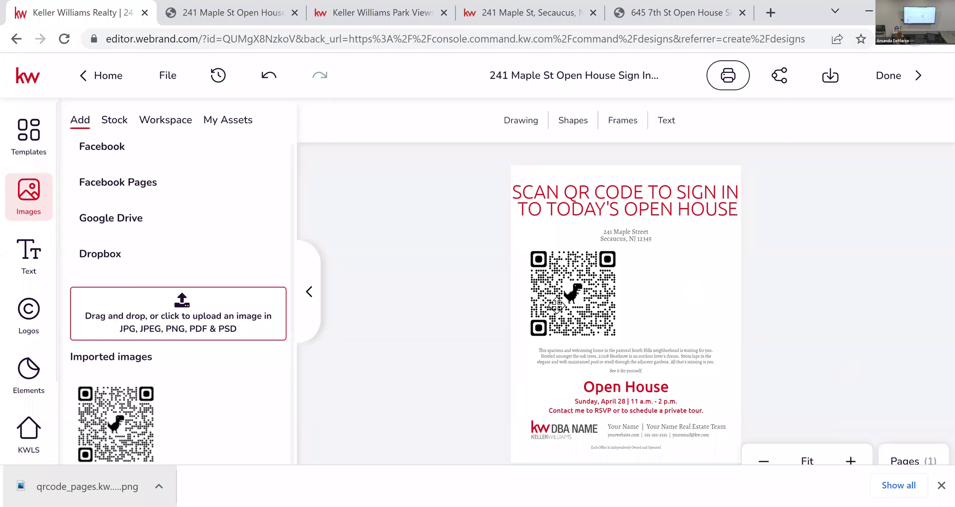
# Step: Center the QR code, delete the description and 'See it for yourself.' lines, and raise Open House
pyautogui.moveTo(616, 291)
pyautogui.mouseDown()
pyautogui.moveTo(678, 296)
pyautogui.moveTo(619, 293)
pyautogui.mouseUp()
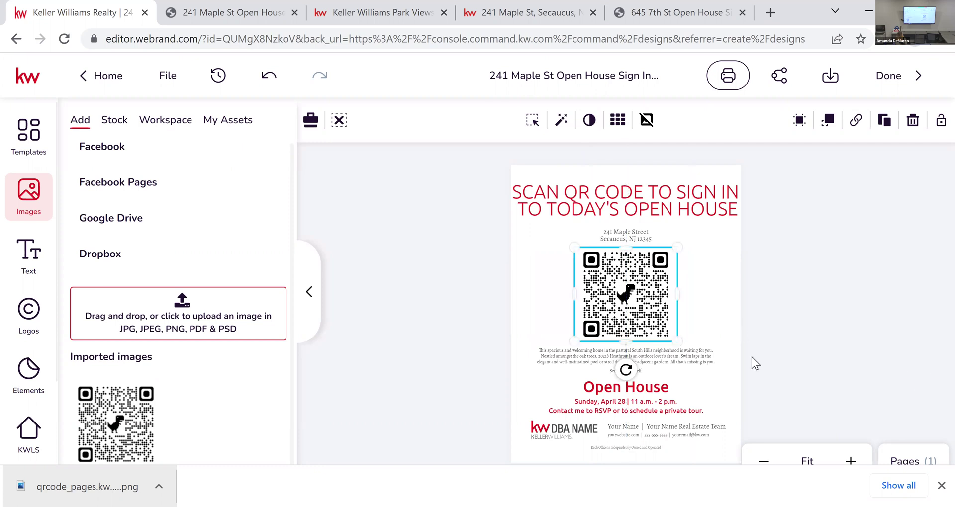
pyautogui.click(677, 360)
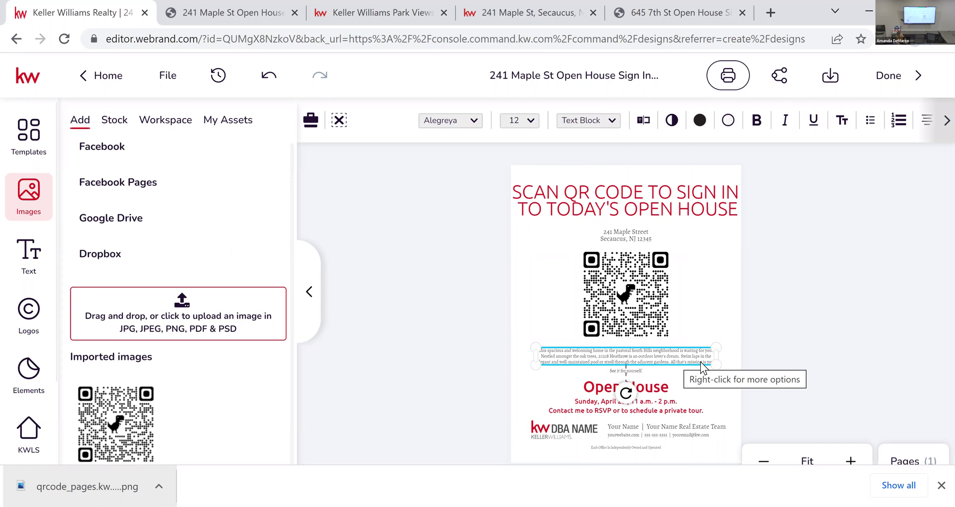
pyautogui.press('Delete')
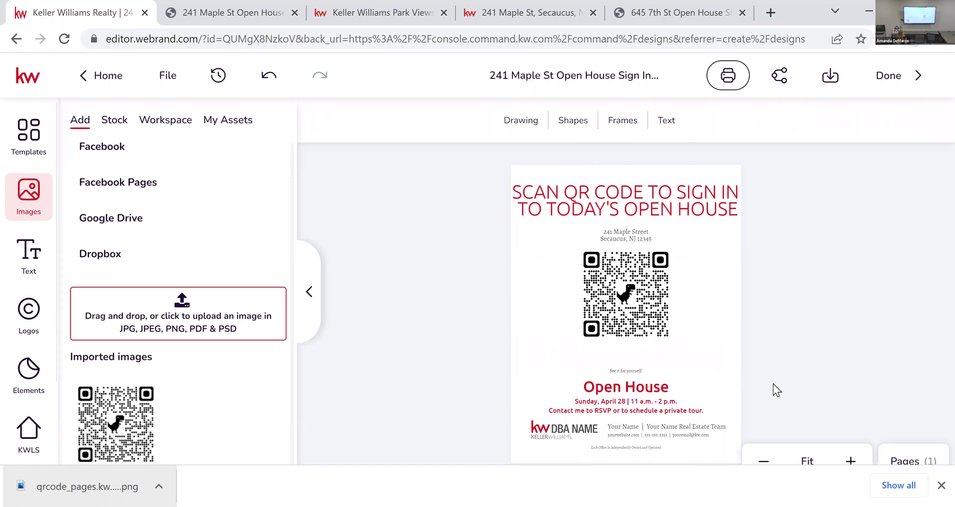
pyautogui.click(630, 373)
pyautogui.press('Delete')
pyautogui.moveTo(648, 387); pyautogui.dragTo(640, 374)
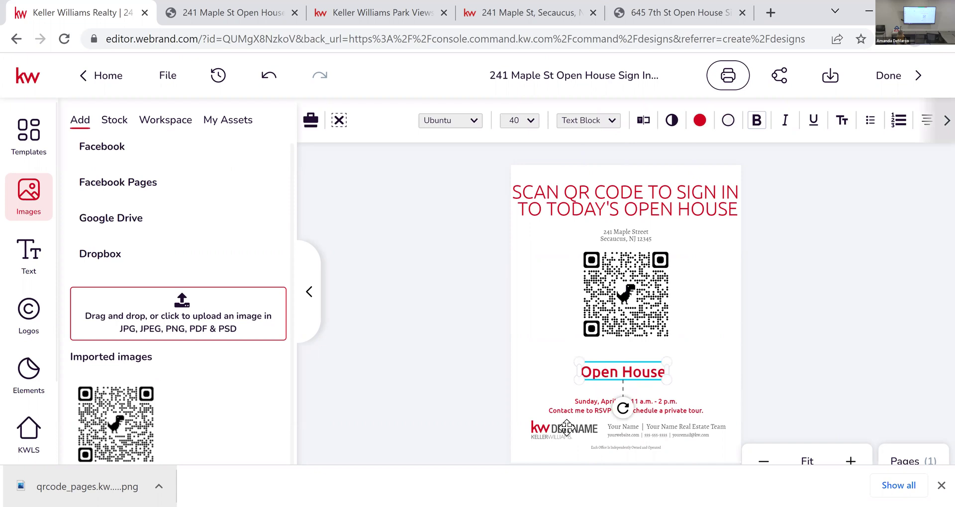
# Step: Replace the DBA NAME logo with the Park Views Realty logo and move it up-left
pyautogui.click(582, 433)
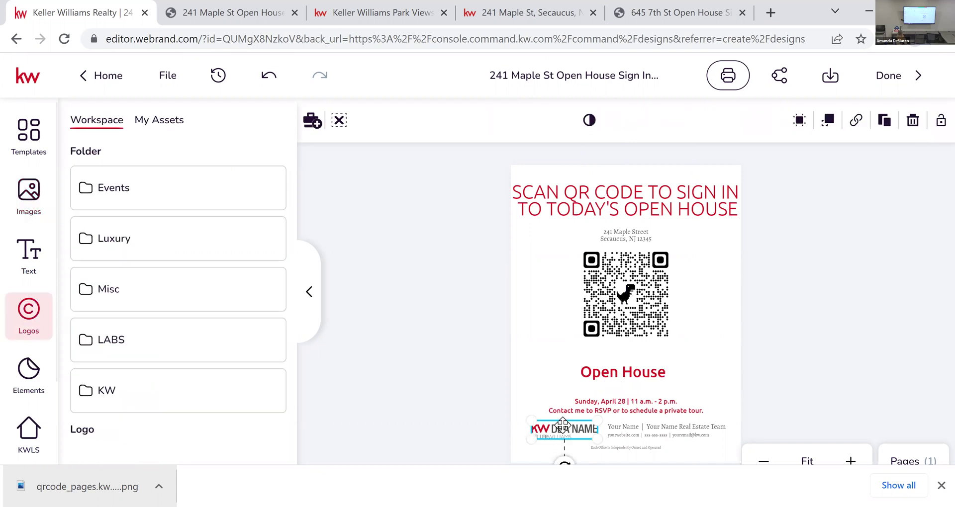
pyautogui.click(165, 123)
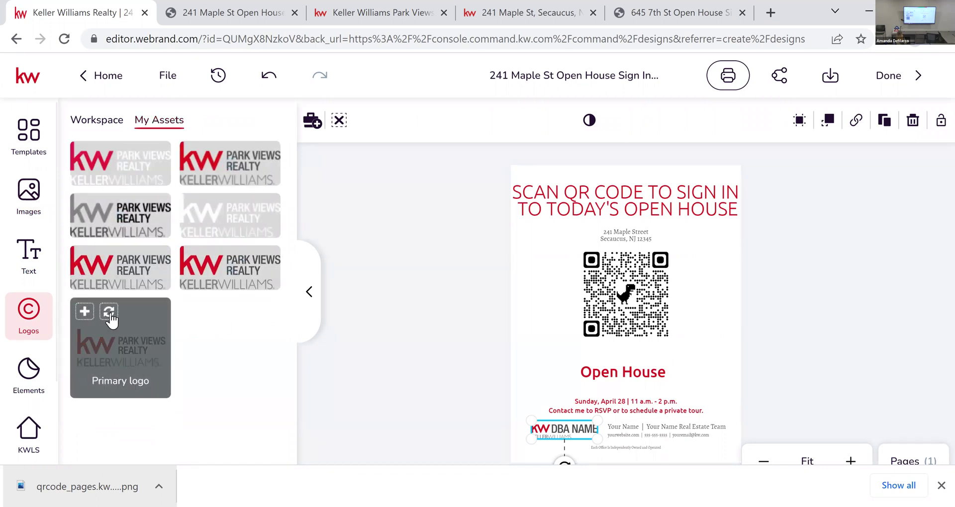
pyautogui.click(110, 318)
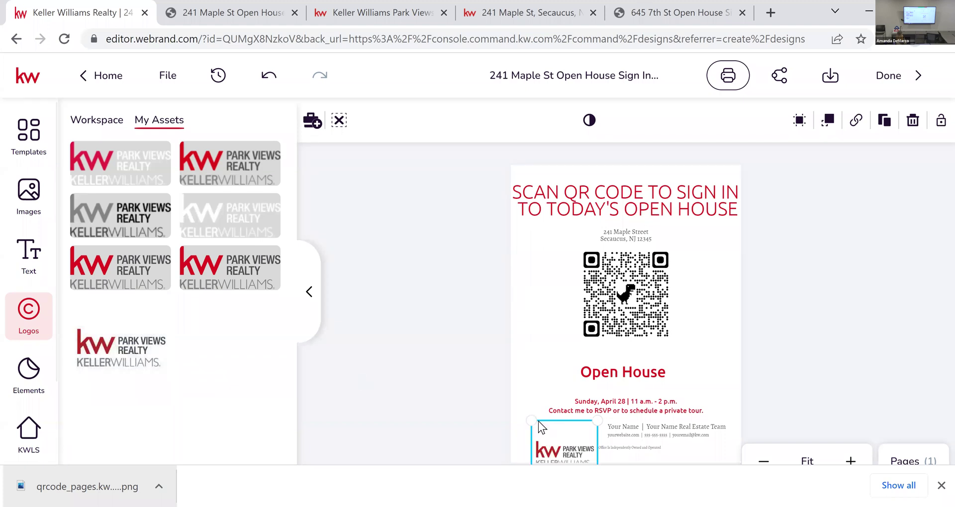
pyautogui.moveTo(562, 448); pyautogui.dragTo(554, 425)
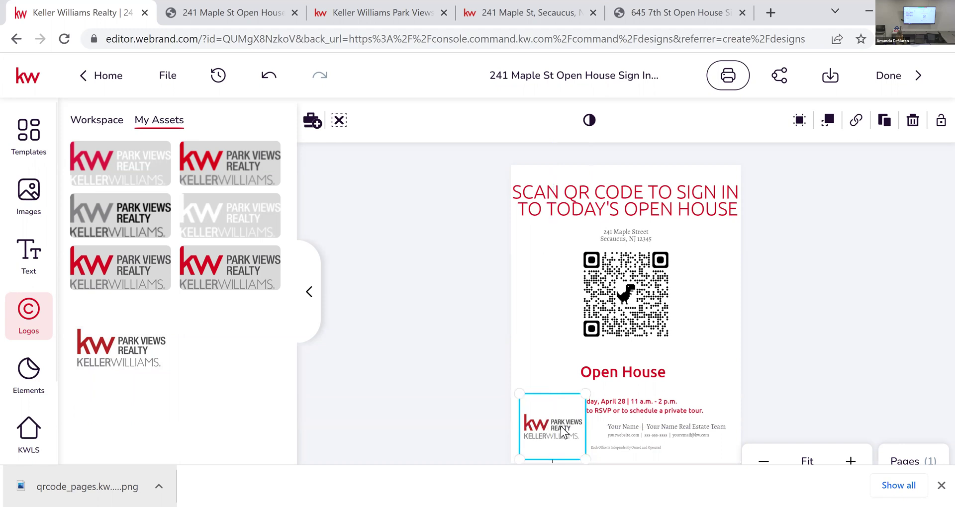
# Step: Send the Park Views logo one layer backward and check the date line's stacking
pyautogui.rightClick(558, 425)
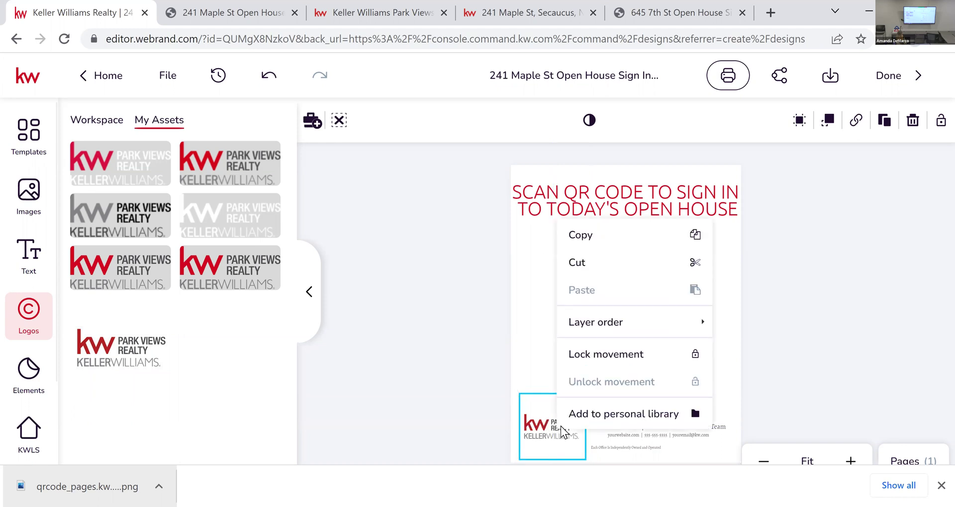
pyautogui.click(536, 429)
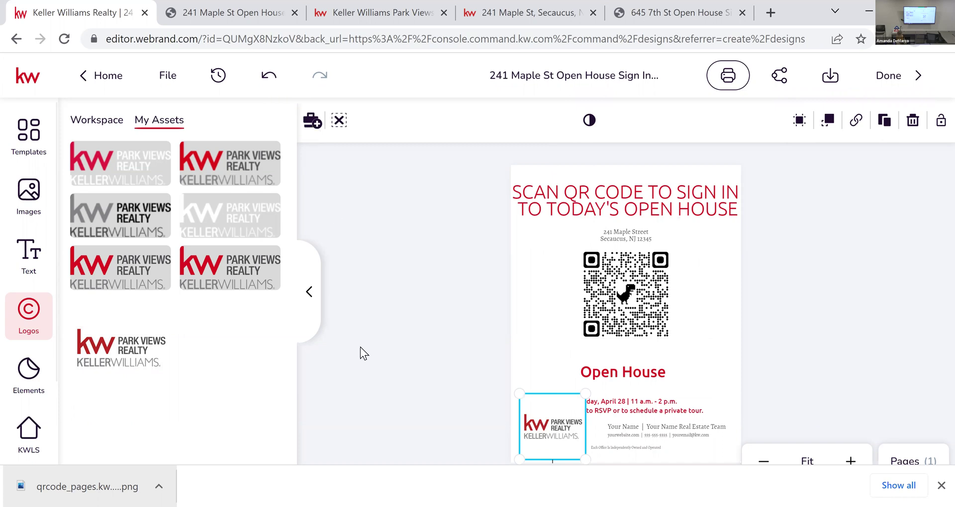
pyautogui.rightClick(551, 421)
pyautogui.moveTo(624, 316)
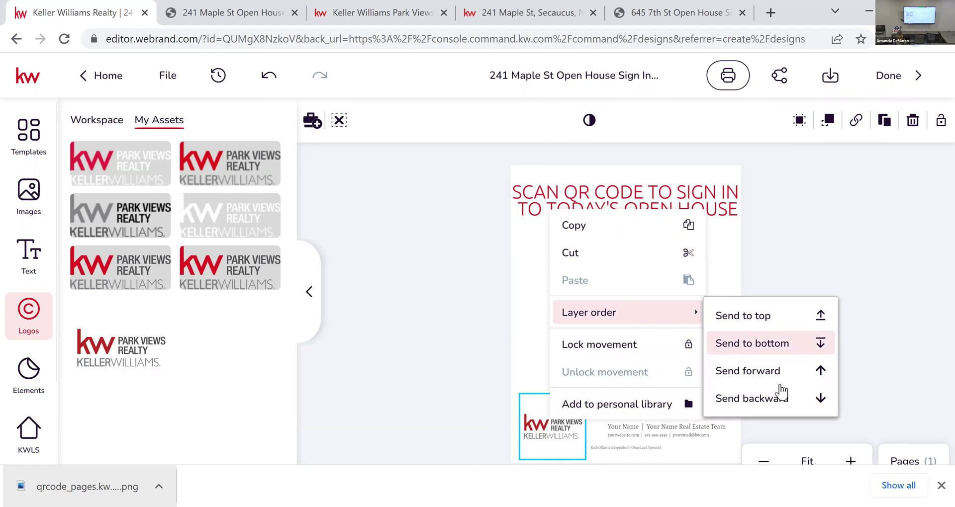
pyautogui.click(786, 401)
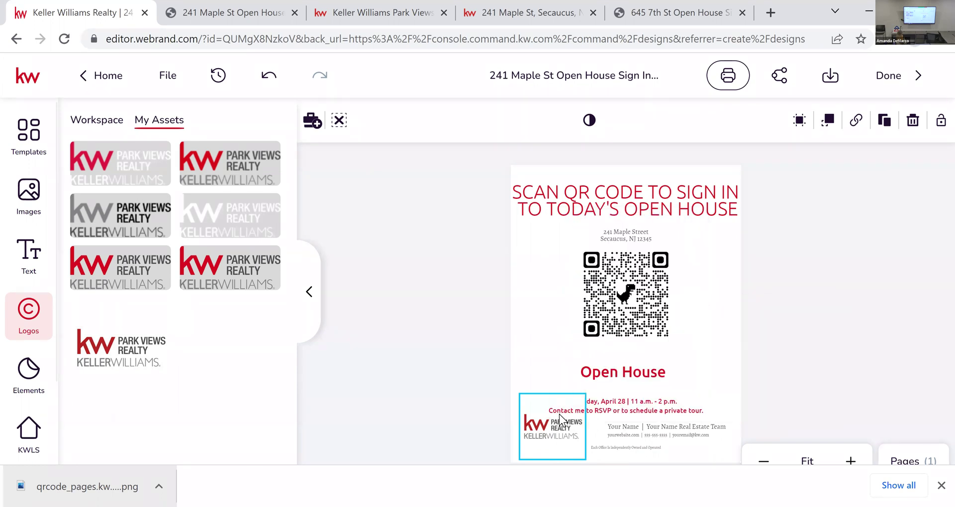
pyautogui.click(646, 405)
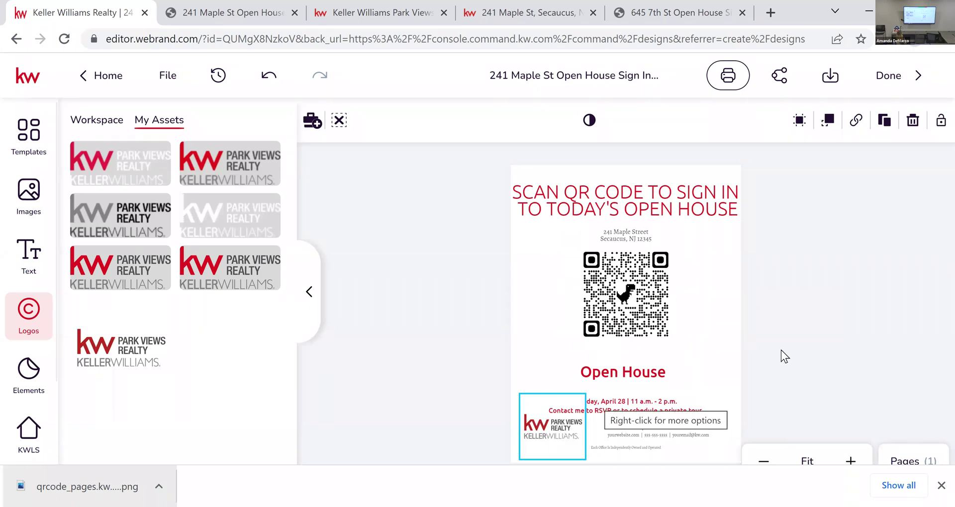
pyautogui.click(812, 334)
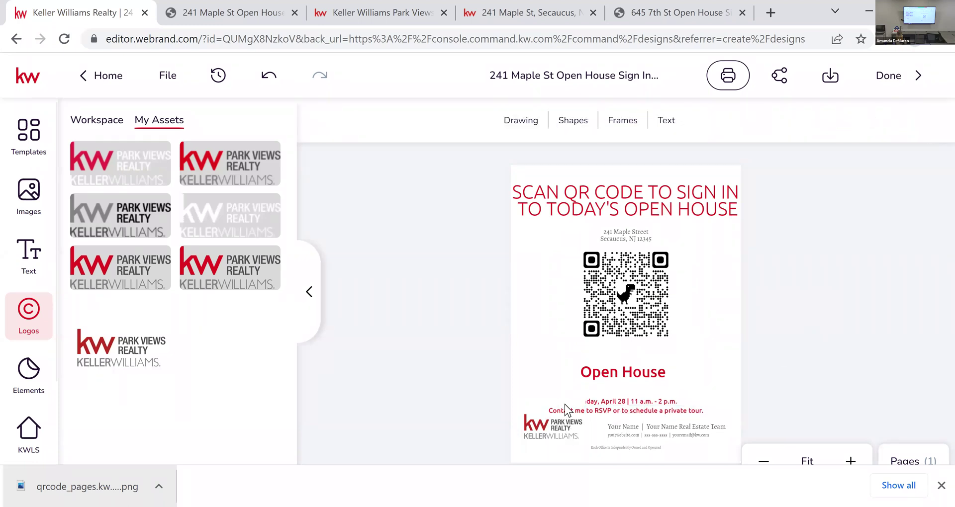
# Step: Send the logo back one more layer so the date and contact lines show in front
pyautogui.click(534, 415)
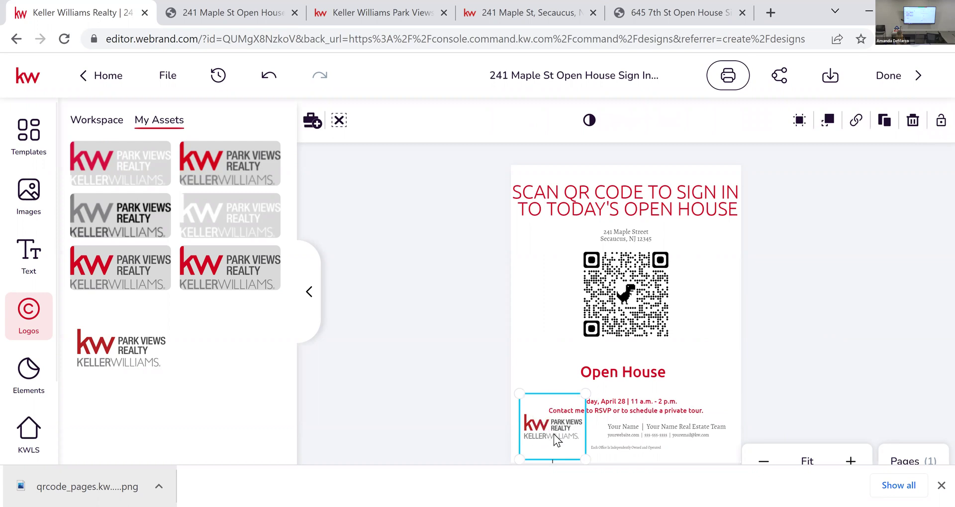
pyautogui.rightClick(554, 434)
pyautogui.moveTo(650, 343)
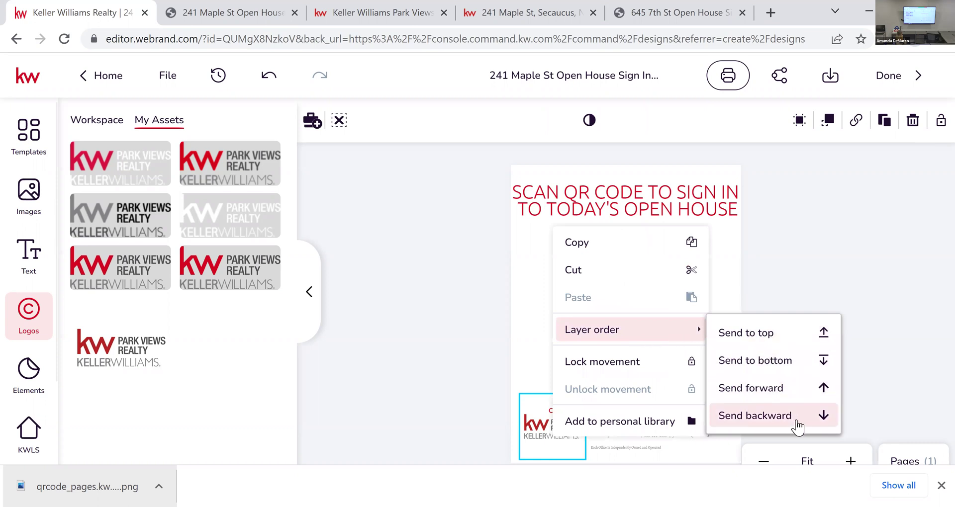
pyautogui.click(797, 426)
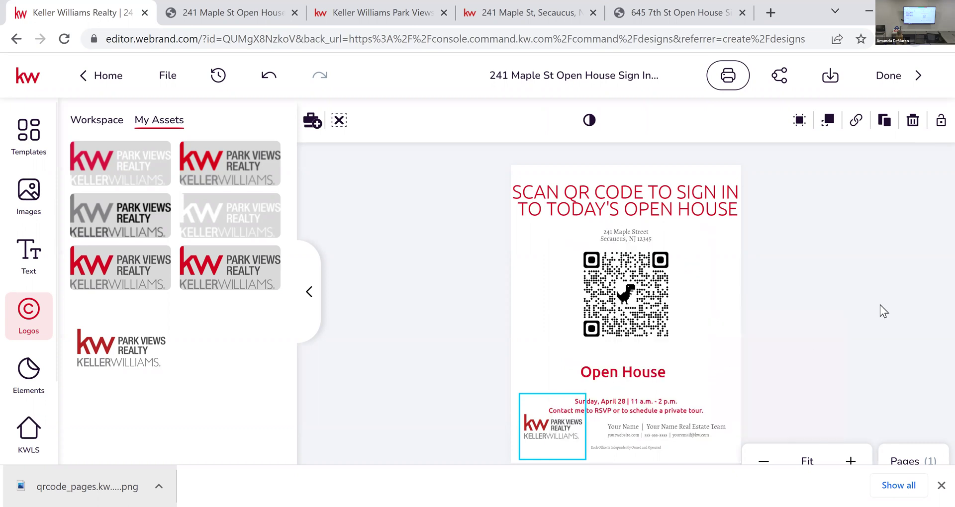
pyautogui.click(652, 391)
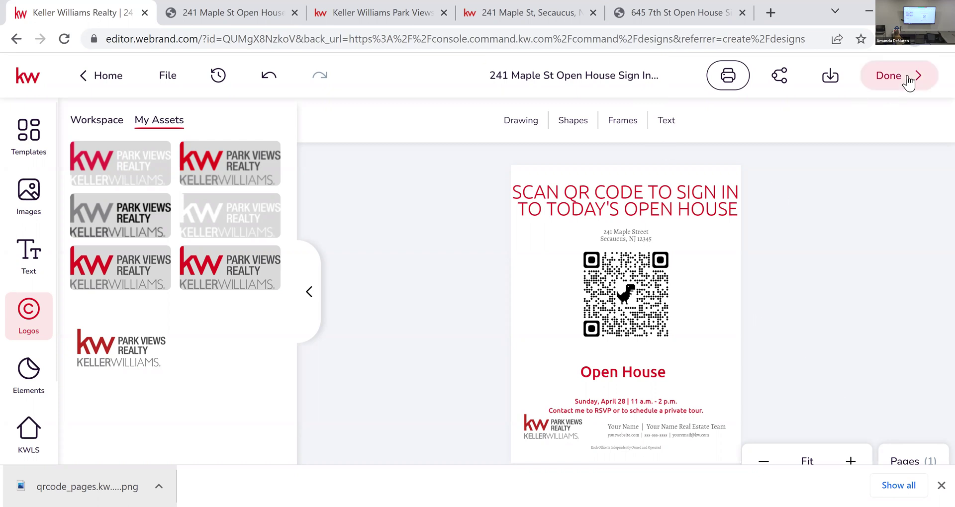
pyautogui.click(834, 87)
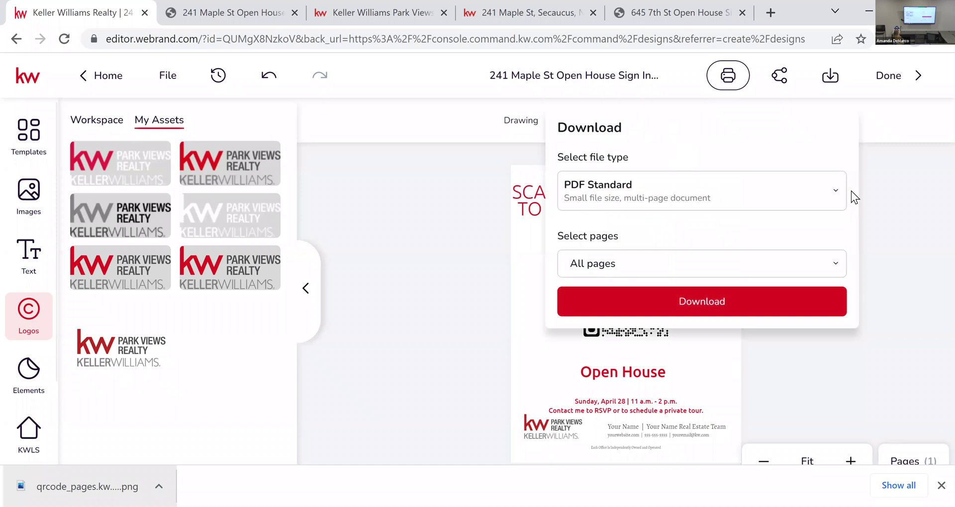
pyautogui.click(788, 184)
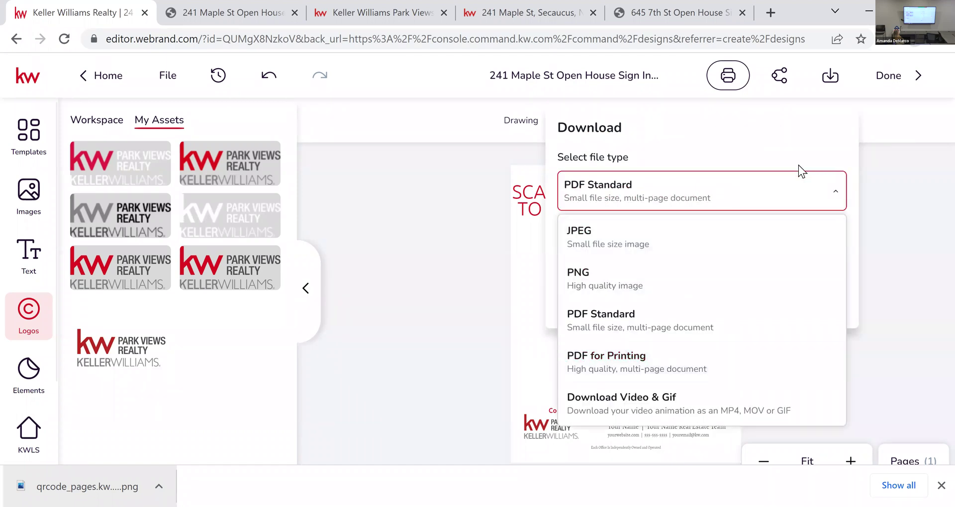
pyautogui.click(828, 190)
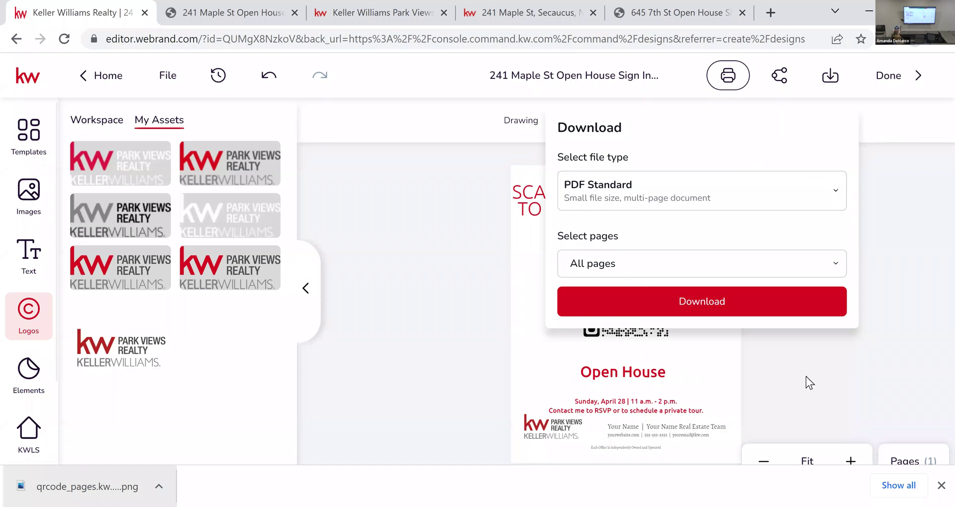
pyautogui.click(730, 294)
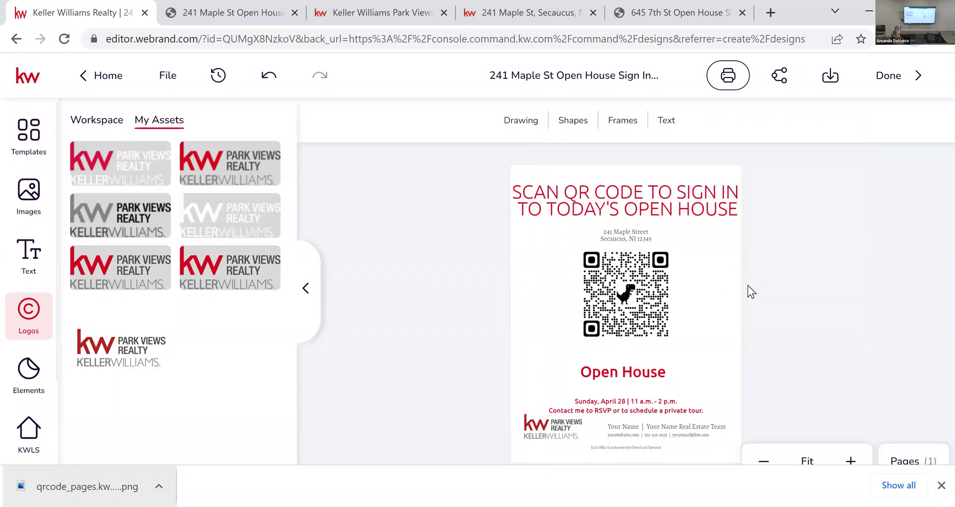
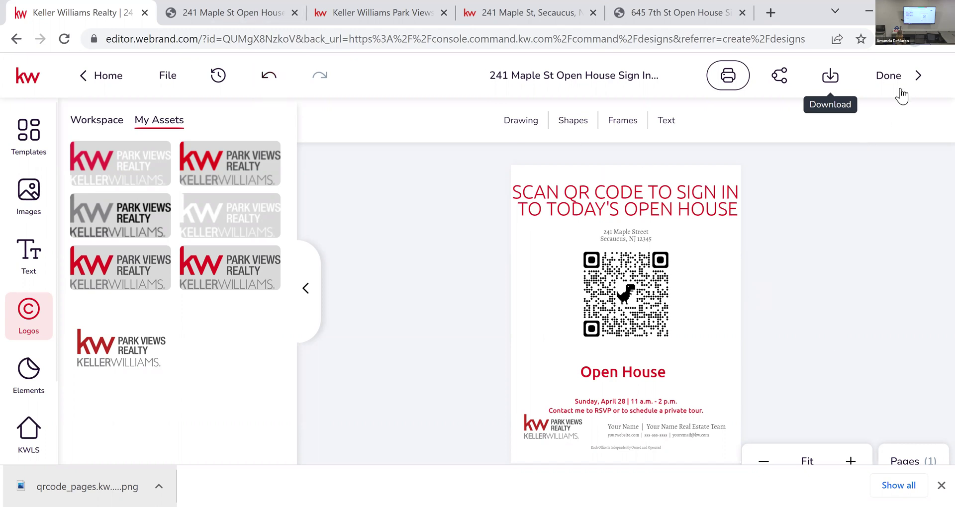
pyautogui.click(915, 75)
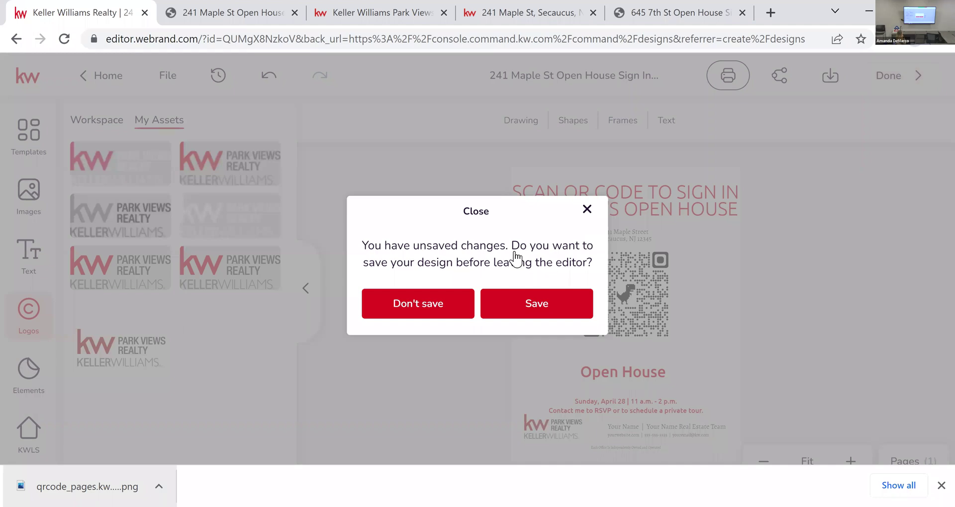
pyautogui.click(515, 307)
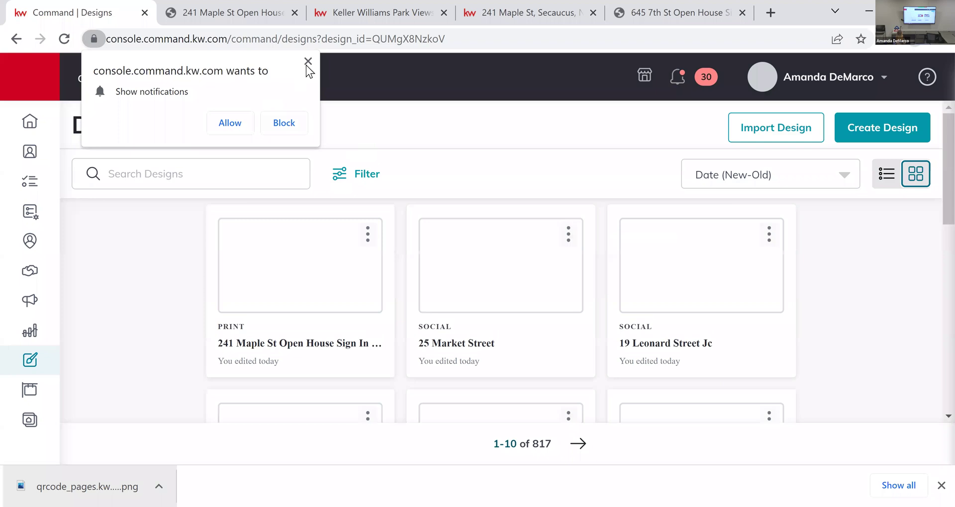
# Step: Dismiss the notification prompt, open Contacts, and widen the Tags column to show full tags
pyautogui.click(308, 61)
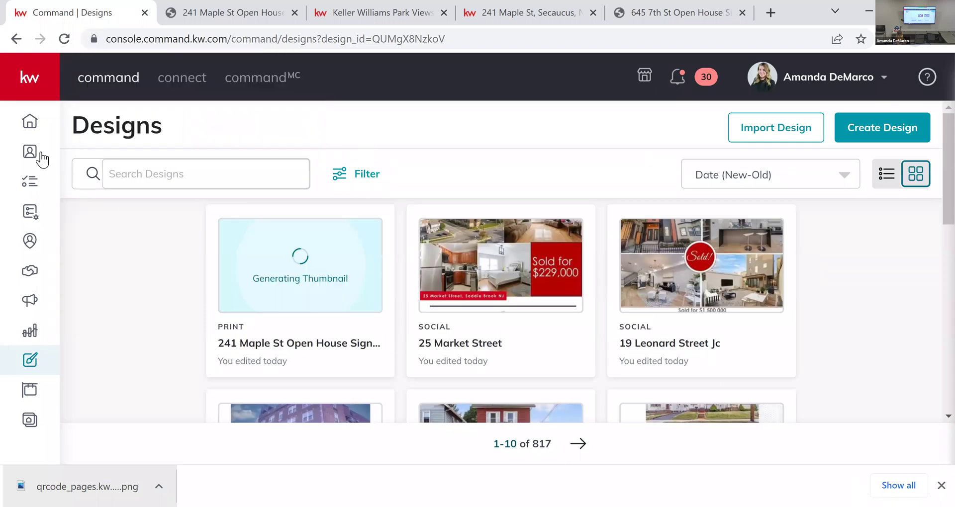
pyautogui.click(38, 155)
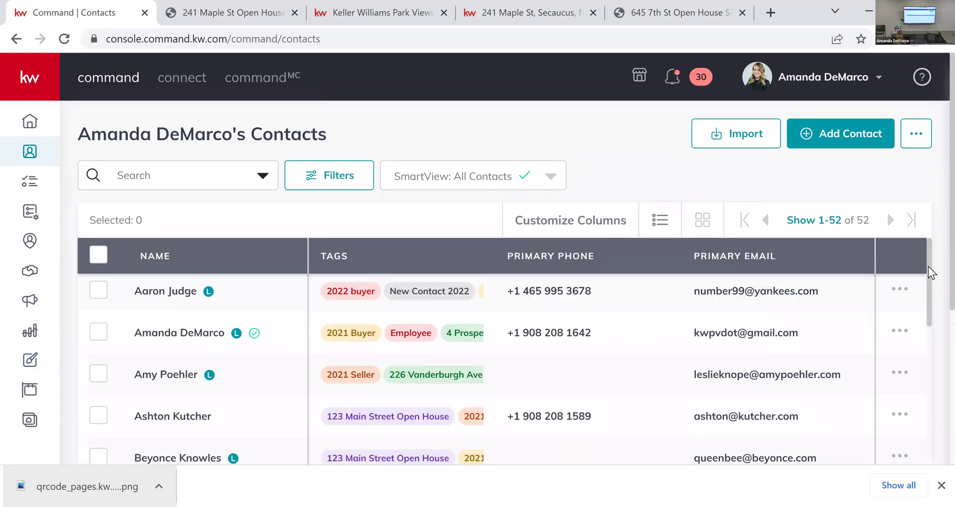
pyautogui.scroll(-3, 934, 243)
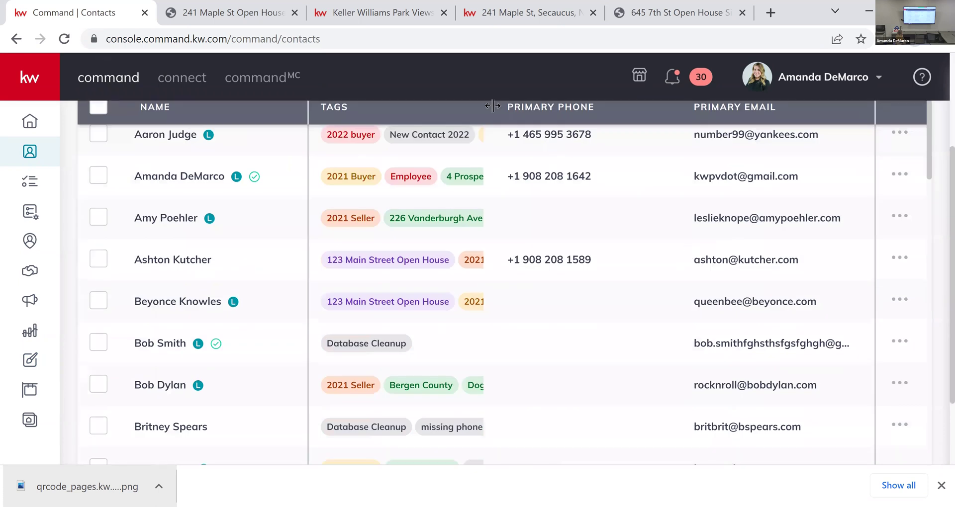
pyautogui.moveTo(487, 108); pyautogui.dragTo(721, 116)
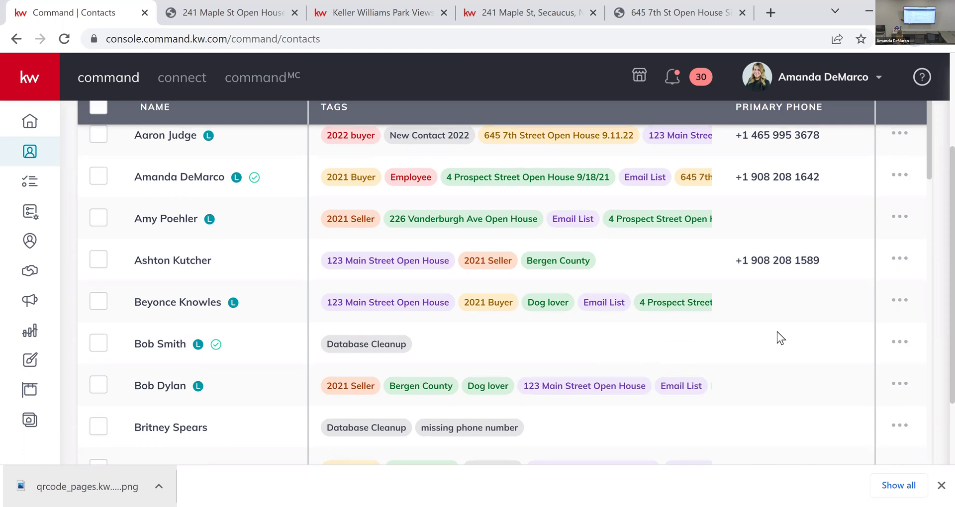
pyautogui.scroll(1, 779, 339)
pyautogui.scroll(3, 779, 339)
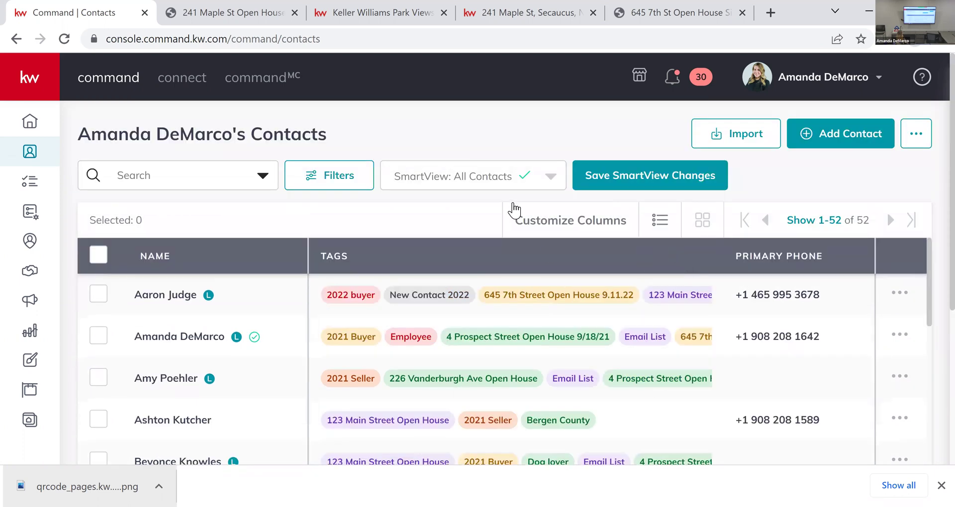
# Step: Narrow the Tags column until Primary Email reappears, then scroll through the contacts
pyautogui.moveTo(672, 264); pyautogui.dragTo(452, 279)
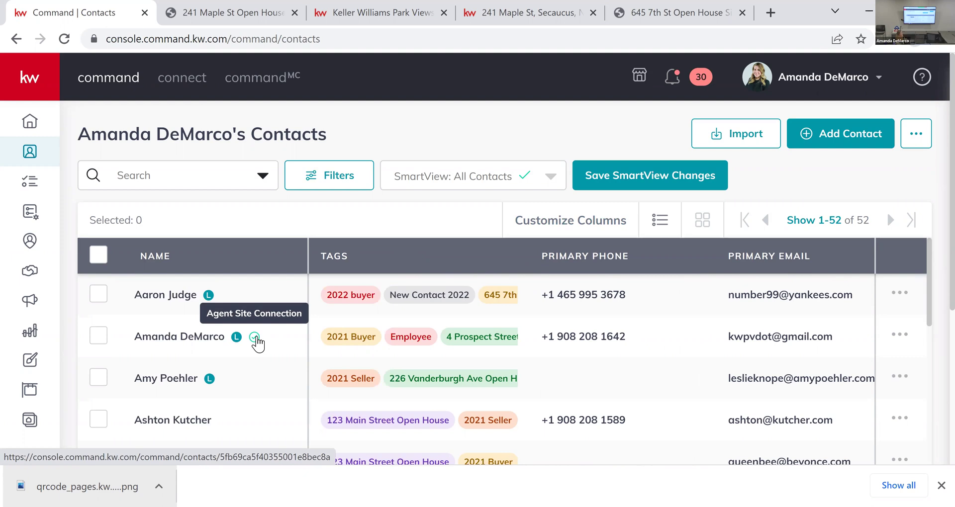
pyautogui.scroll(-15, 272, 362)
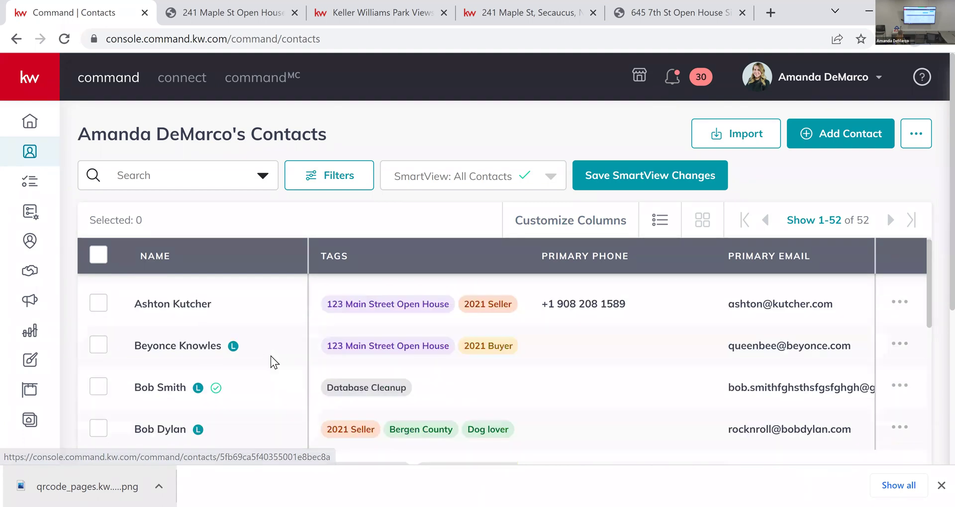
pyautogui.scroll(-15, 273, 362)
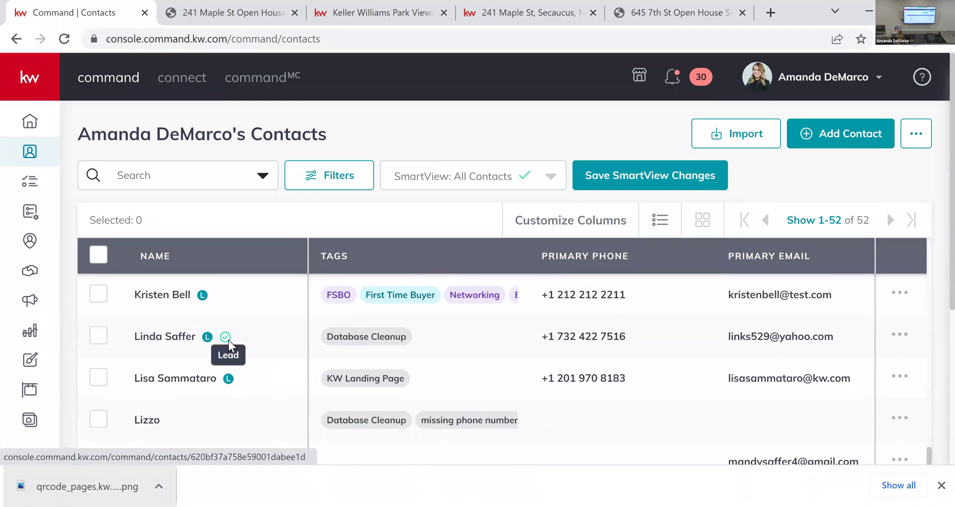
pyautogui.moveTo(229, 343)
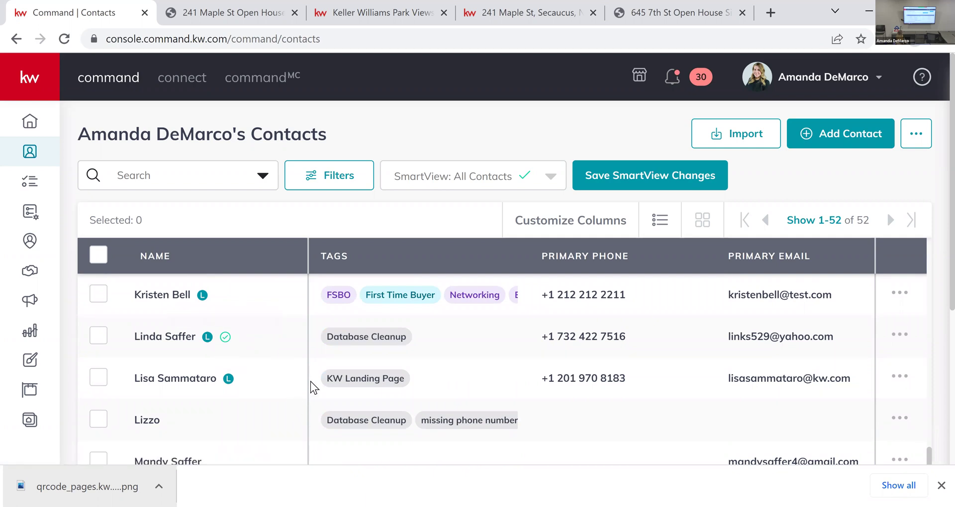
pyautogui.scroll(-5, 196, 408)
pyautogui.scroll(5, 429, 297)
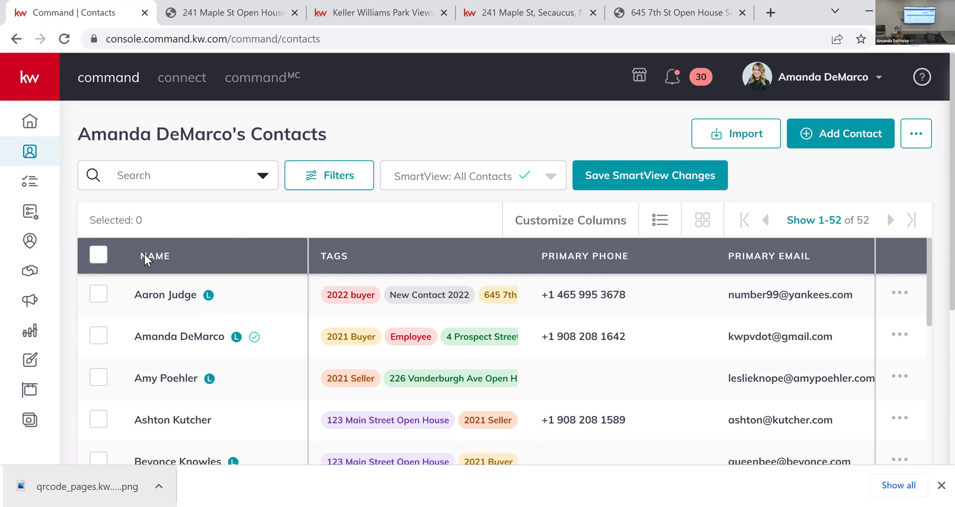
# Step: Select the first four contacts in the list
pyautogui.click(99, 298)
pyautogui.click(96, 343)
pyautogui.click(98, 383)
pyautogui.click(99, 419)
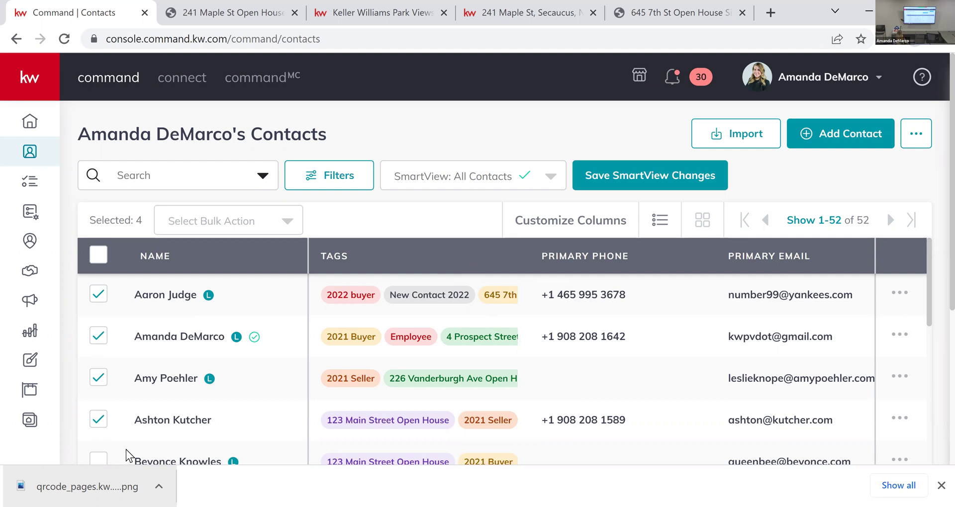
pyautogui.click(287, 224)
pyautogui.scroll(-5, 309, 294)
pyautogui.scroll(3, 309, 295)
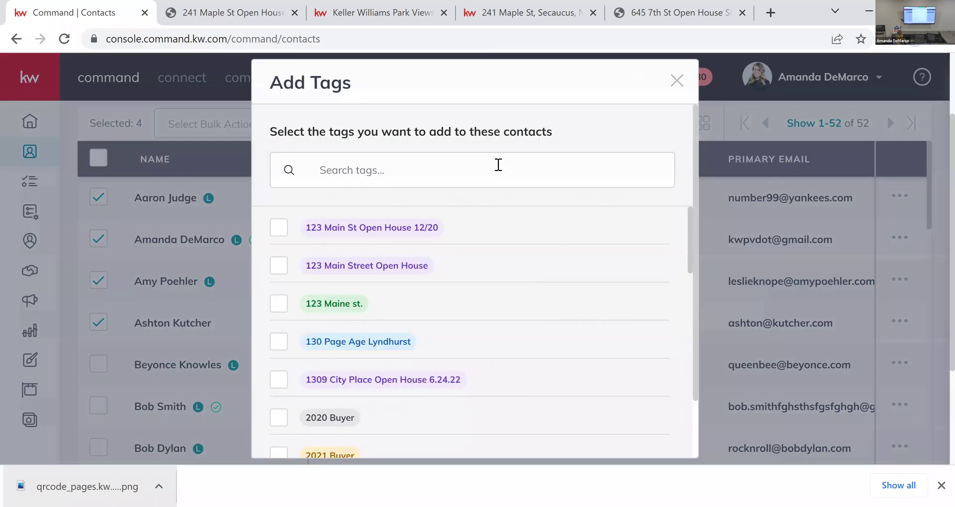
pyautogui.click(498, 165)
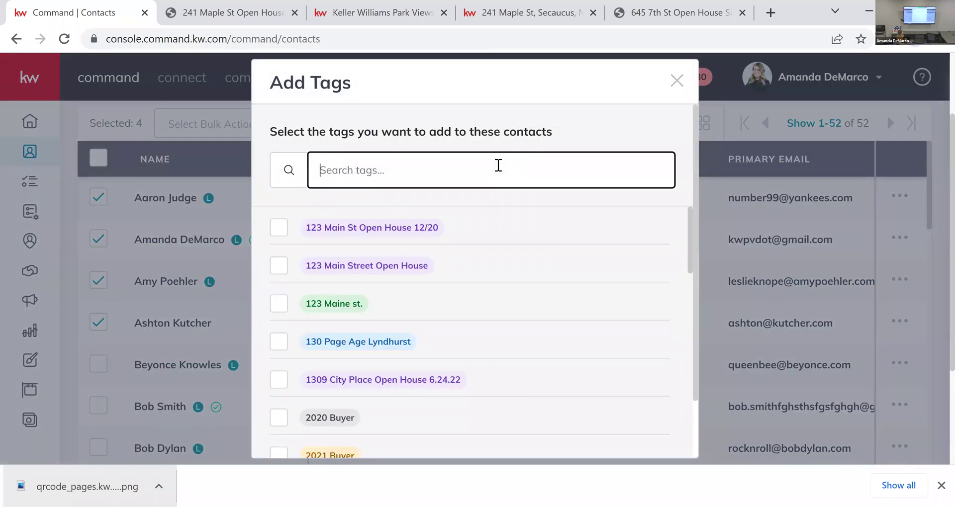
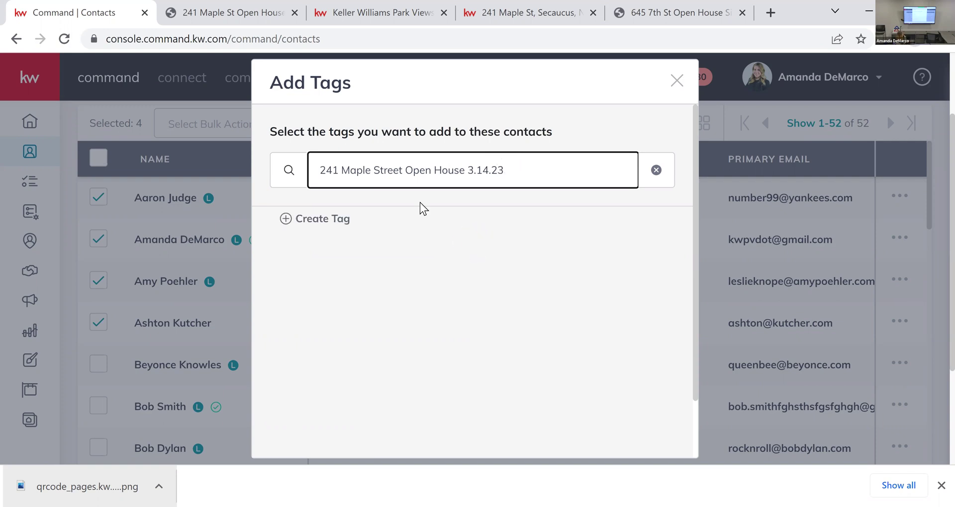
pyautogui.click(333, 221)
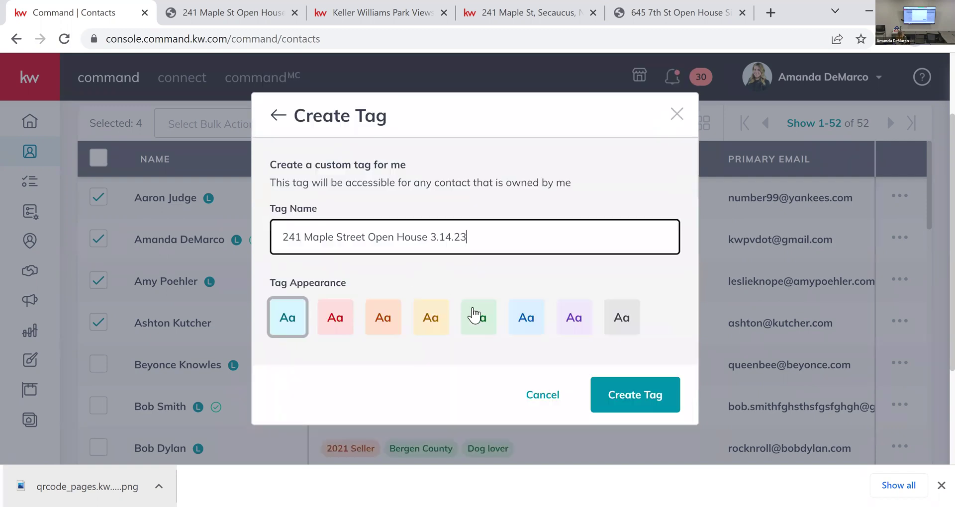
pyautogui.click(566, 324)
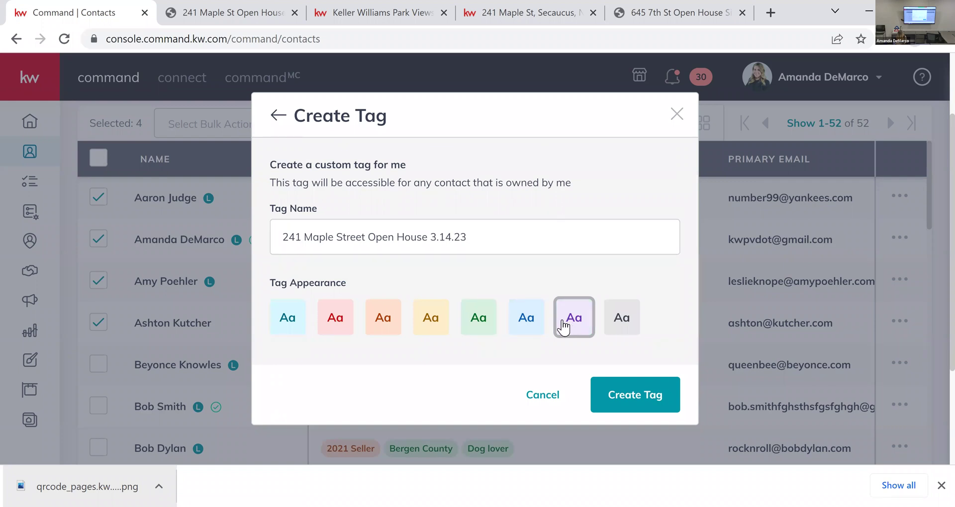
pyautogui.click(632, 398)
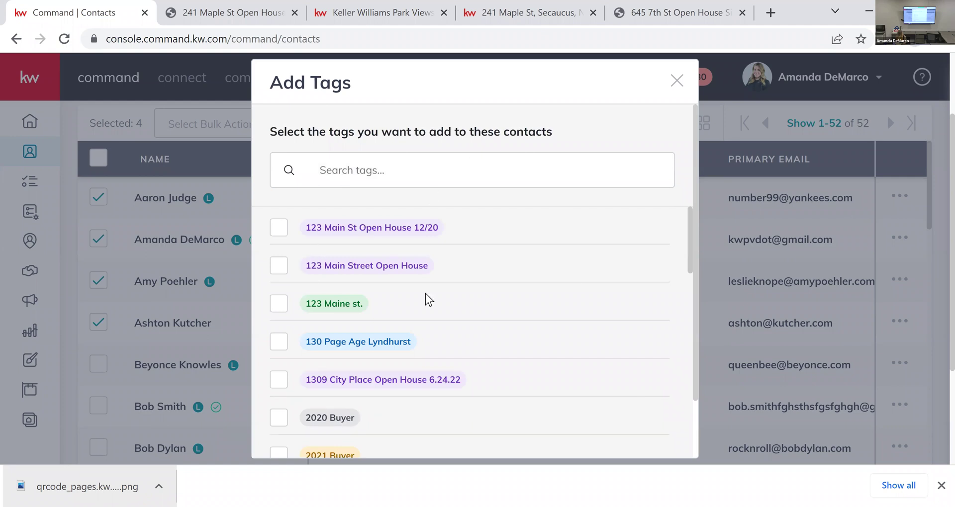
# Step: Apply the new tag to the four selected contacts and widen the Tags column to view it
pyautogui.scroll(-8, 426, 295)
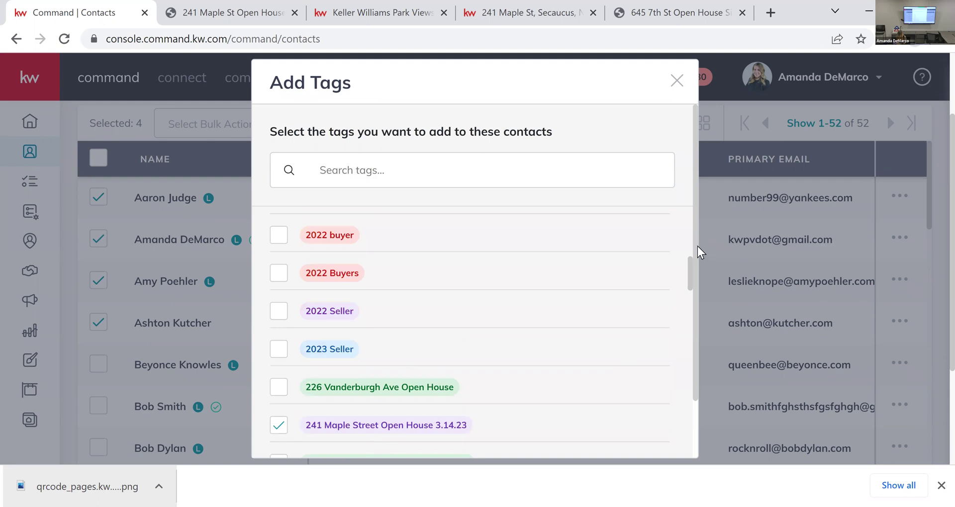
pyautogui.click(626, 431)
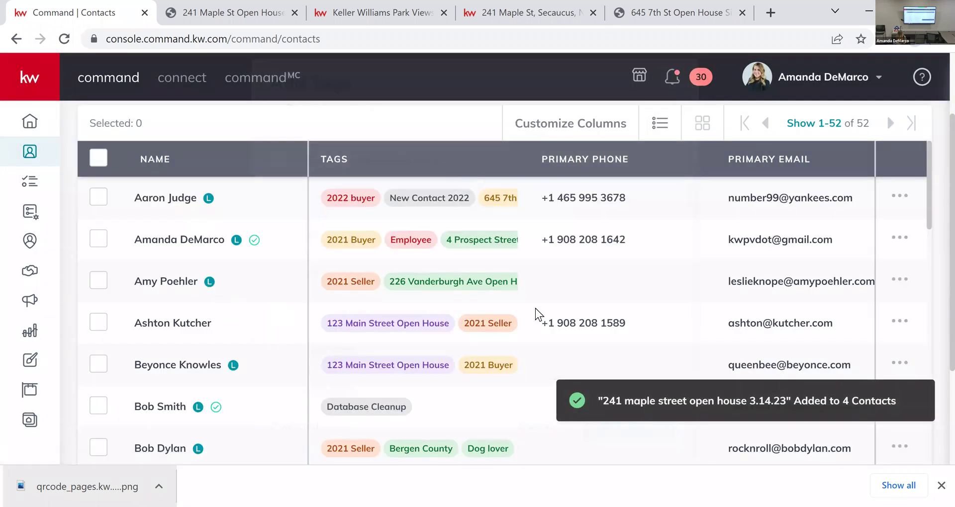
pyautogui.scroll(2, 596, 235)
pyautogui.moveTo(530, 234); pyautogui.dragTo(874, 224)
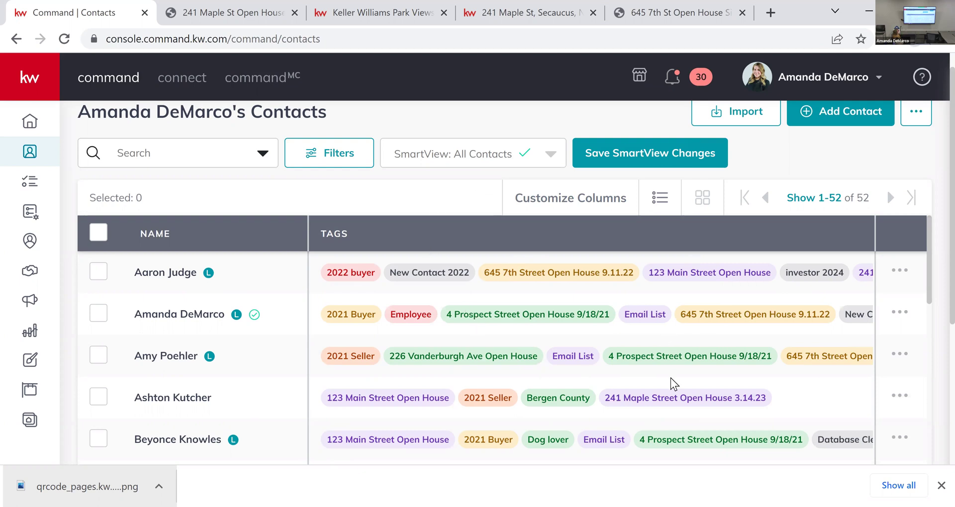
pyautogui.click(673, 396)
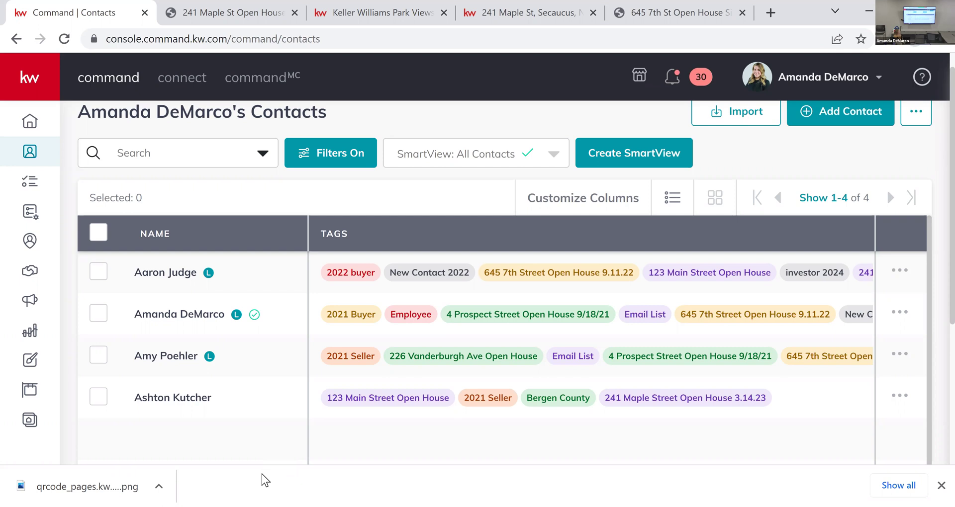
pyautogui.click(48, 416)
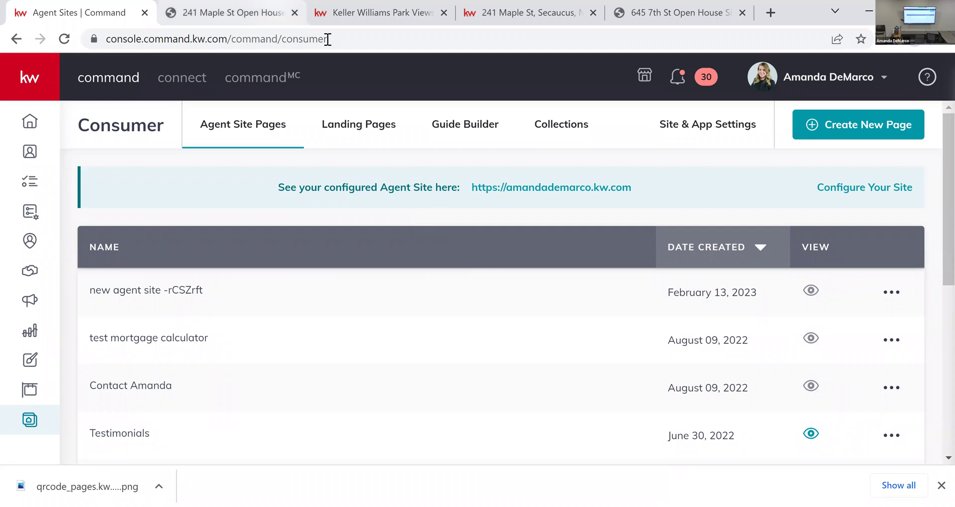
pyautogui.hotkey('ctrl', 'Tab')
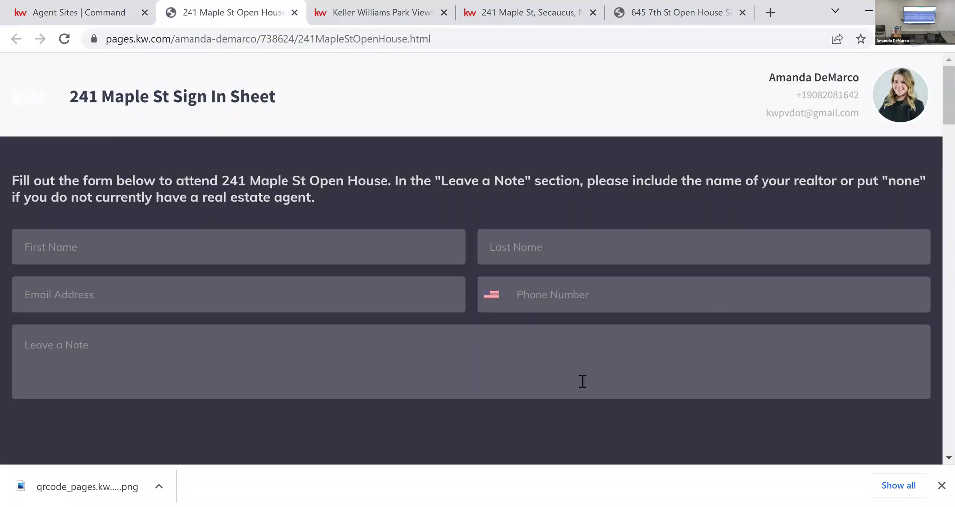
pyautogui.rightClick(544, 162)
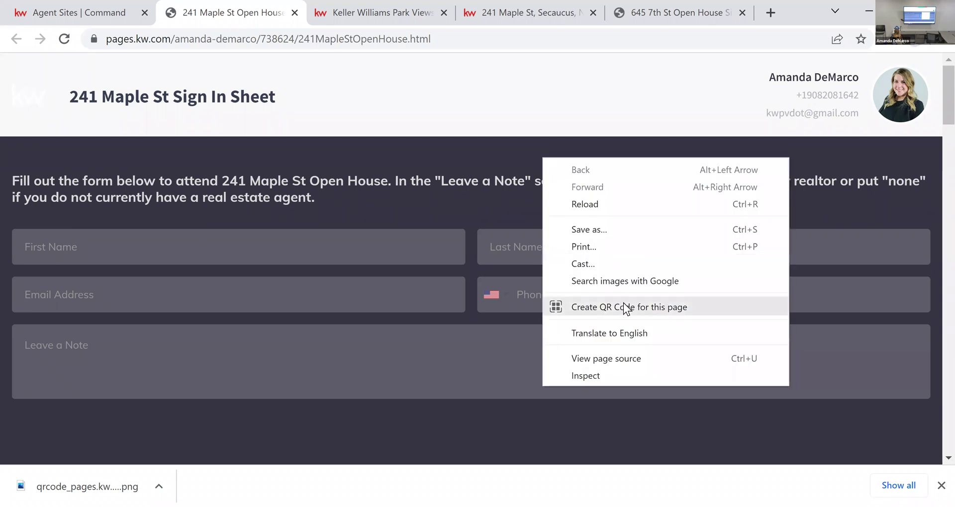
pyautogui.click(530, 184)
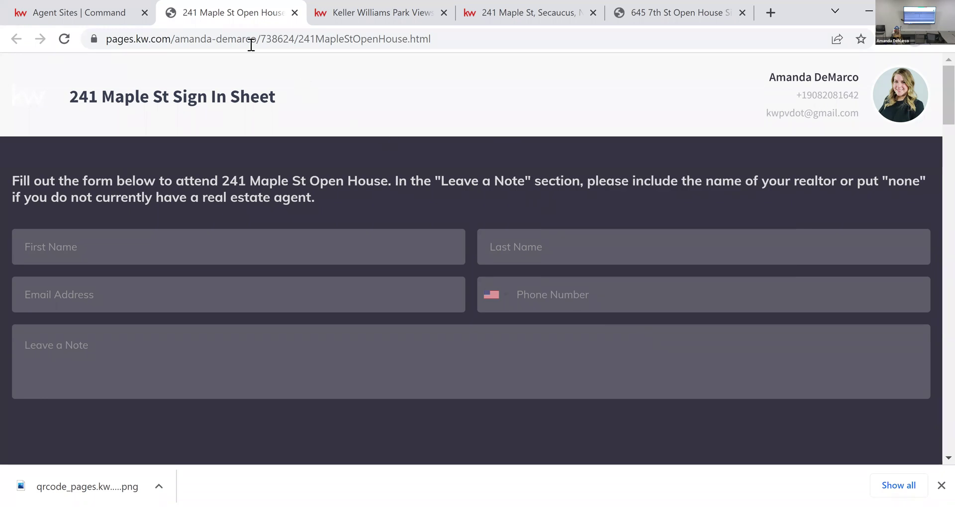
# Step: Switch back to the Agent Sites | Command tab listing the agent site pages
pyautogui.click(72, 15)
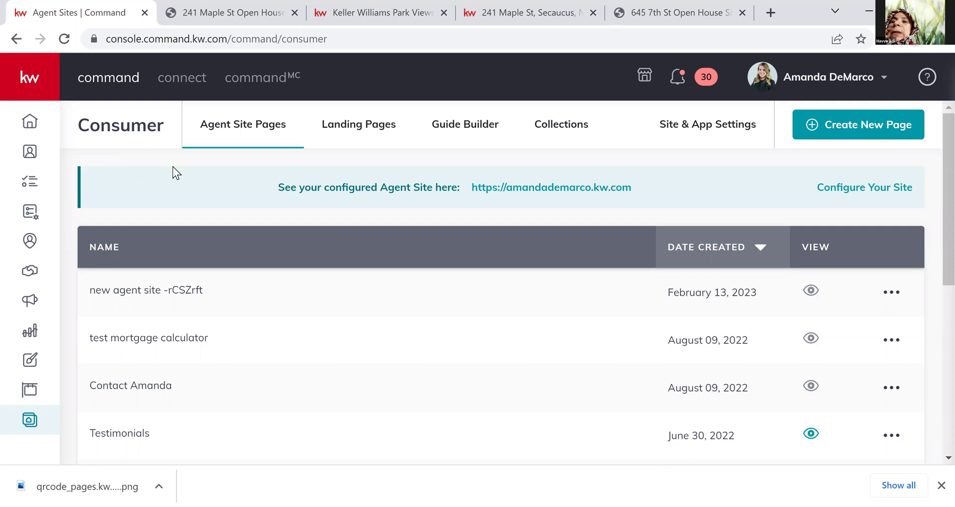
# Step: Return to Contacts showing all 52 contacts and widen the Tags column a bit
pyautogui.click(30, 151)
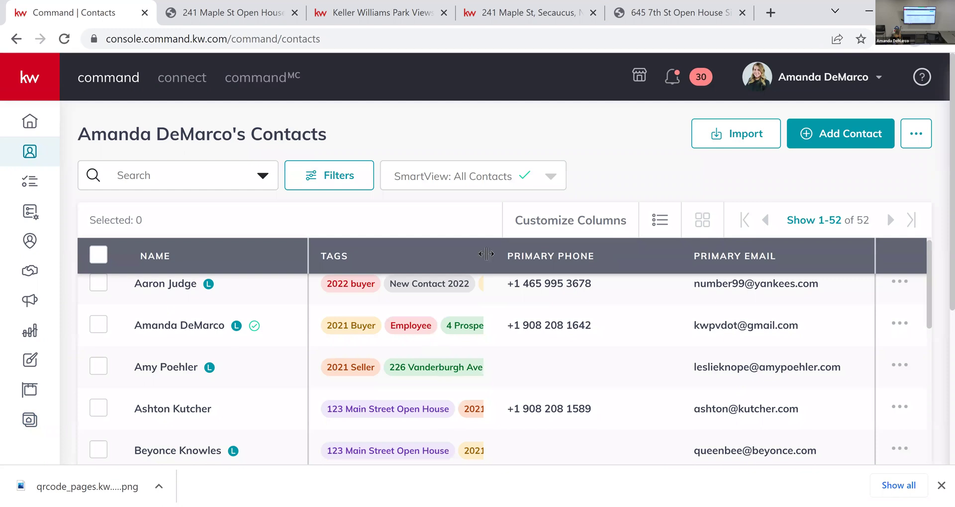
pyautogui.moveTo(659, 266); pyautogui.dragTo(677, 266)
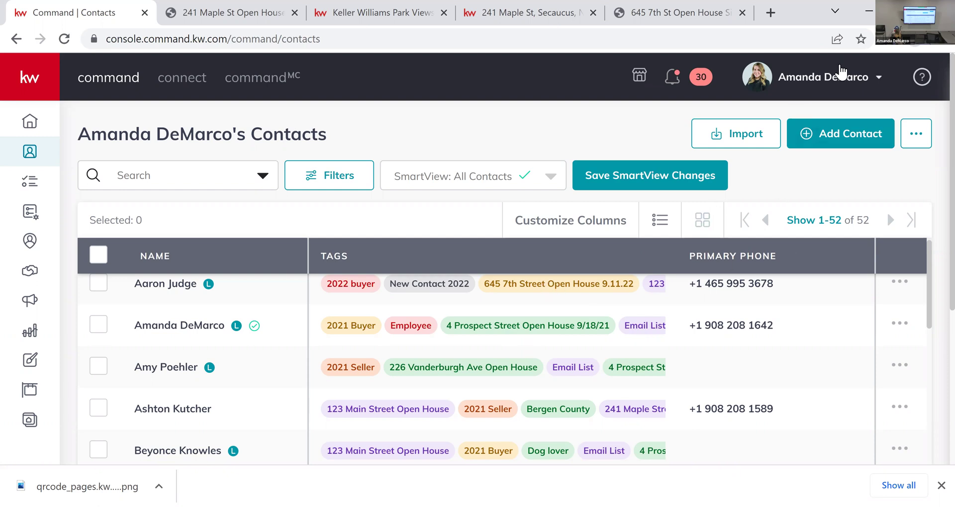
# Step: From the account menu, go to Settings > Command Settings > Contacts > Contact Tags
pyautogui.click(852, 81)
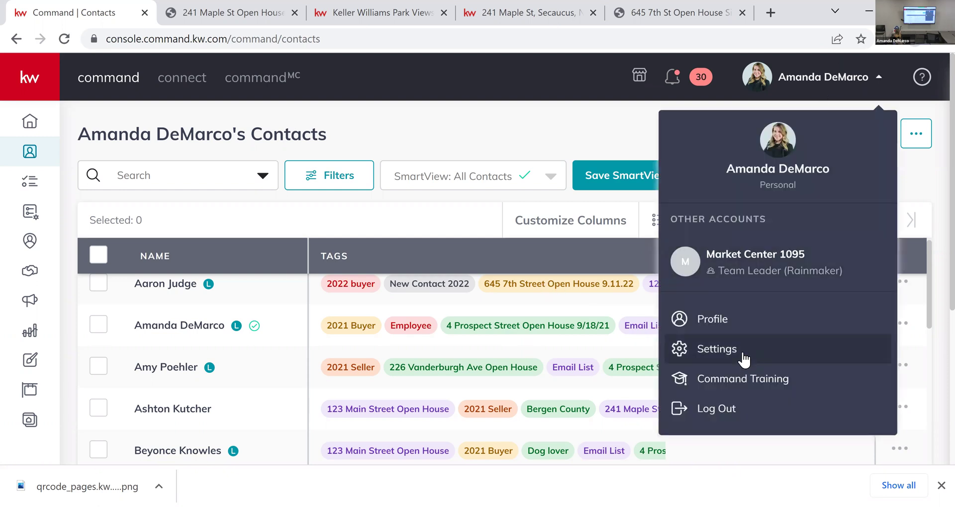
pyautogui.click(743, 351)
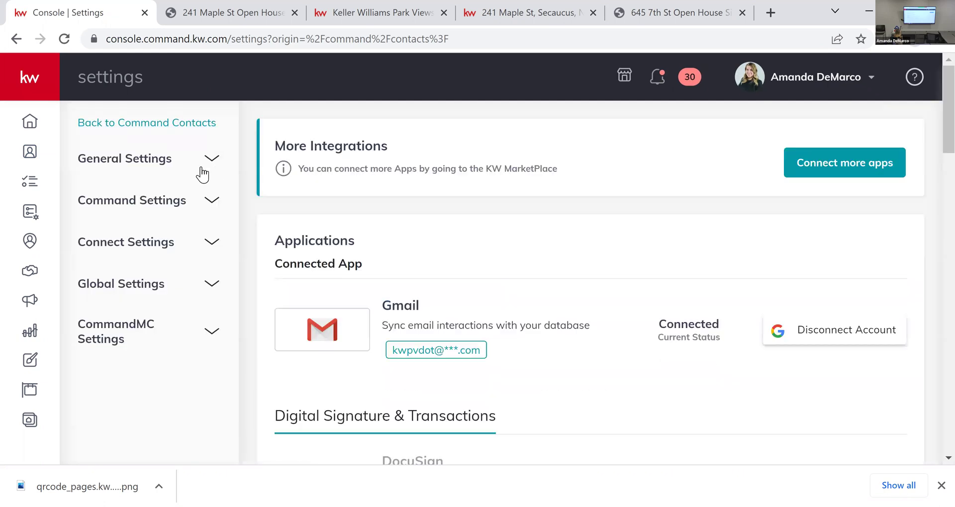
pyautogui.click(212, 201)
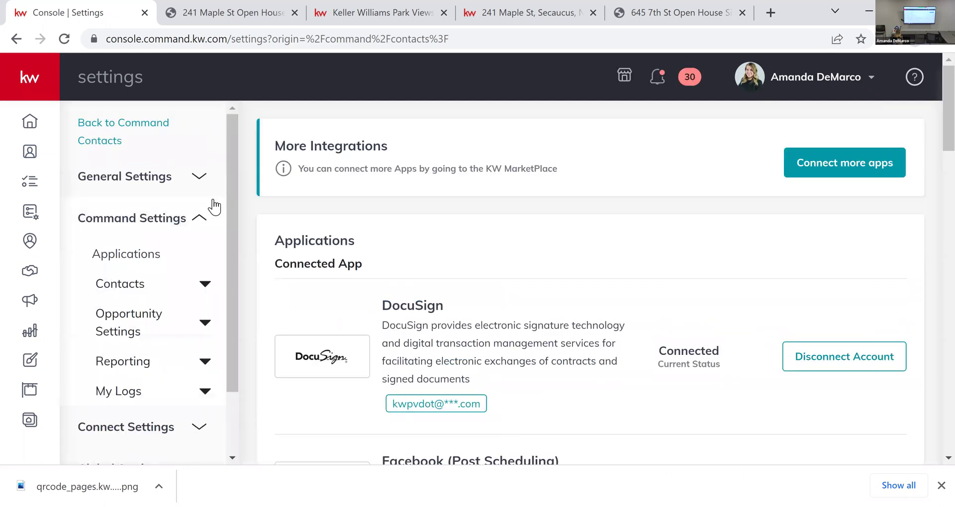
pyautogui.click(203, 295)
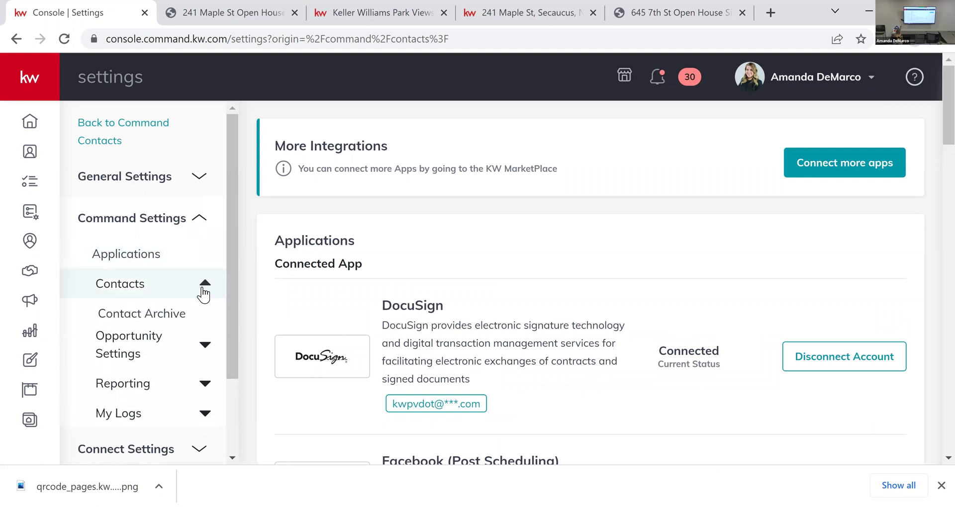
pyautogui.scroll(-1, 199, 309)
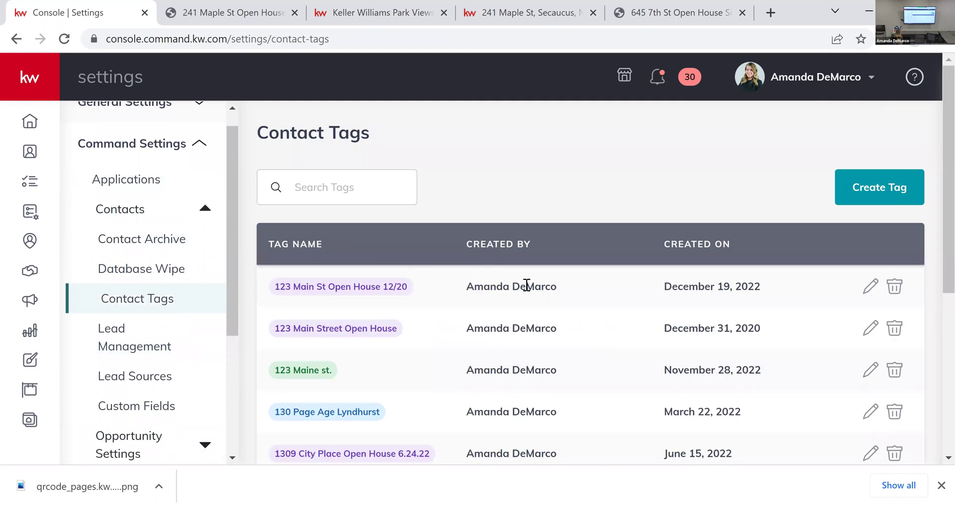
# Step: Review the Contact Tags list, including '123 Main St Open House 12/20', closing the new-tag form unsaved
pyautogui.scroll(-1, 477, 314)
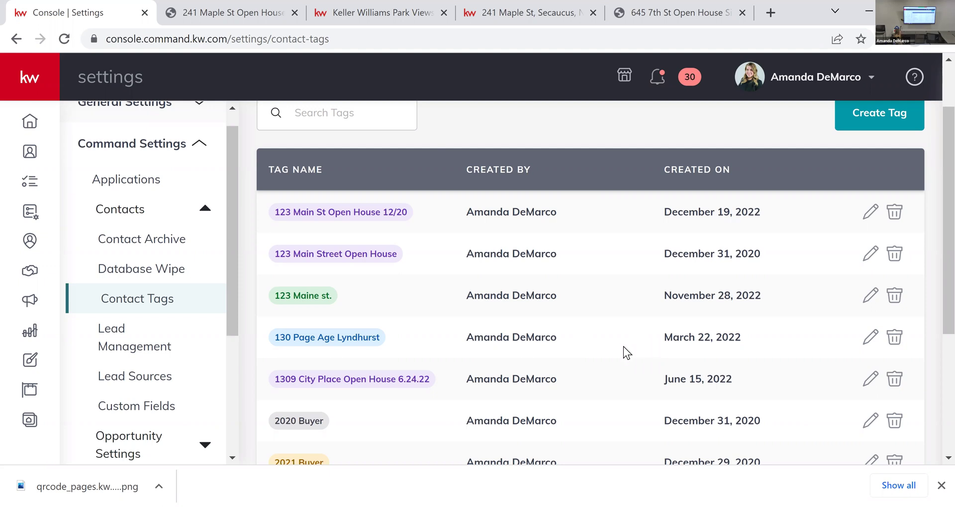
pyautogui.scroll(-1, 614, 346)
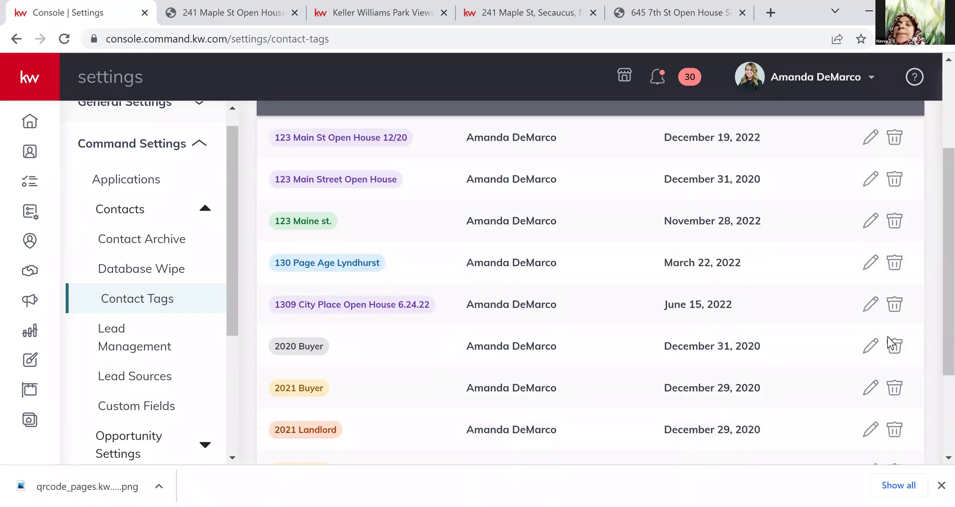
pyautogui.scroll(3, 754, 348)
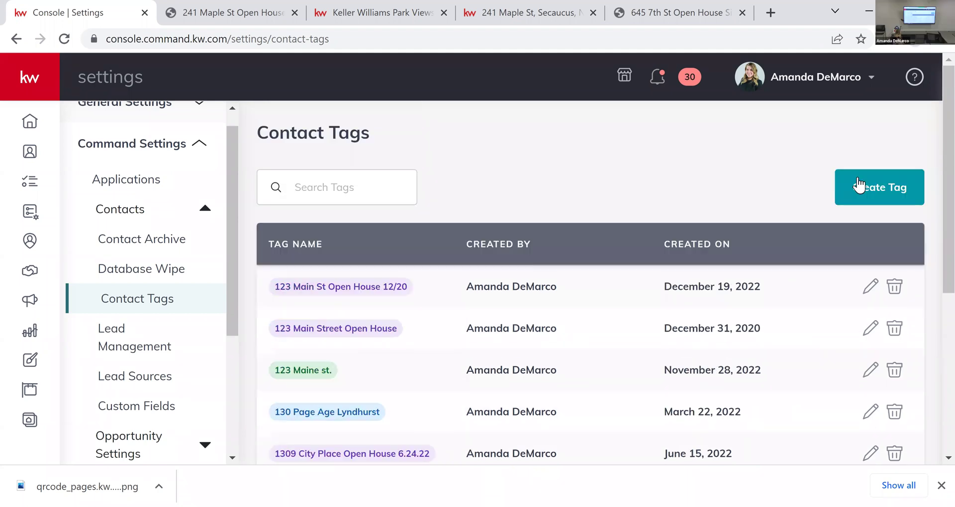
pyautogui.click(863, 188)
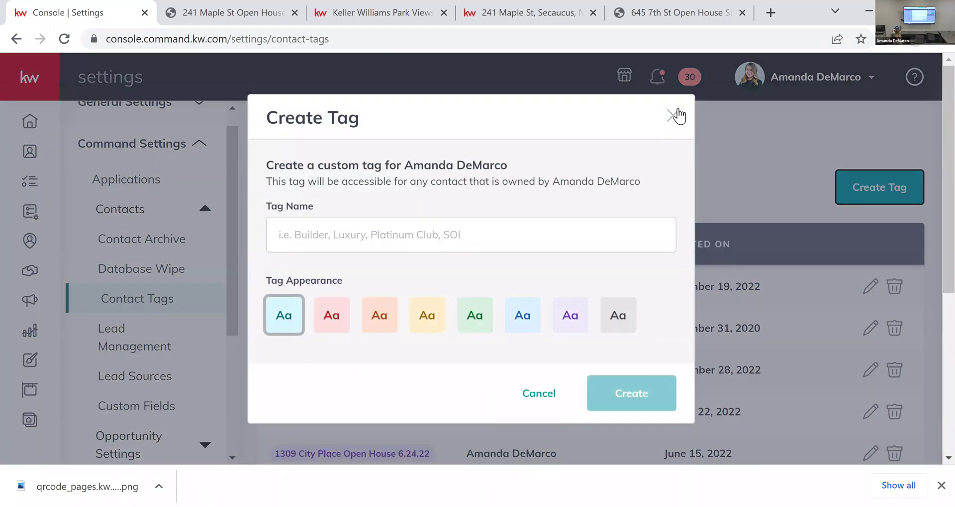
pyautogui.click(672, 115)
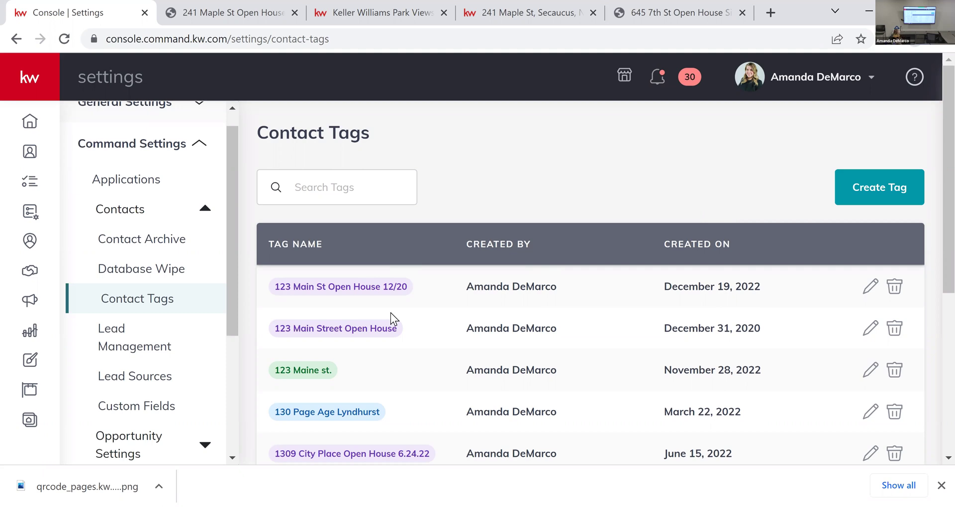
pyautogui.click(852, 190)
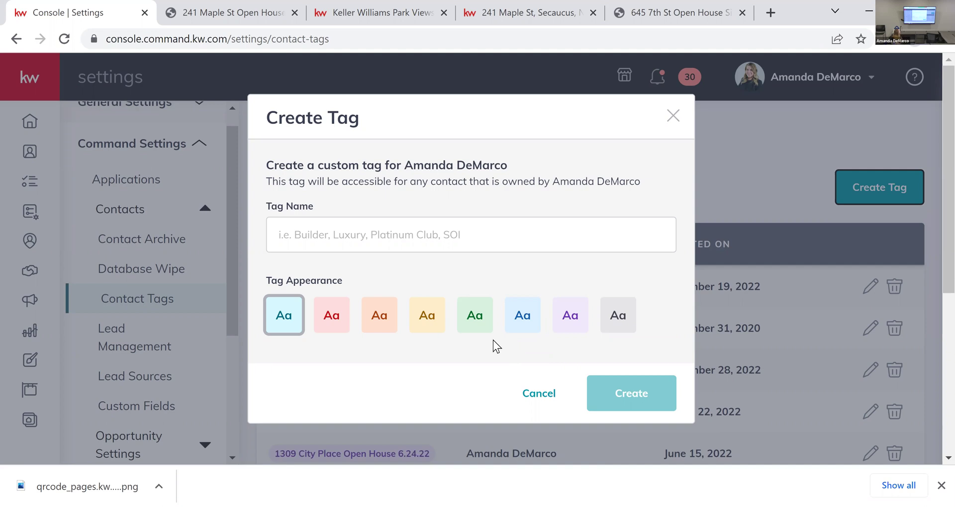
pyautogui.click(667, 107)
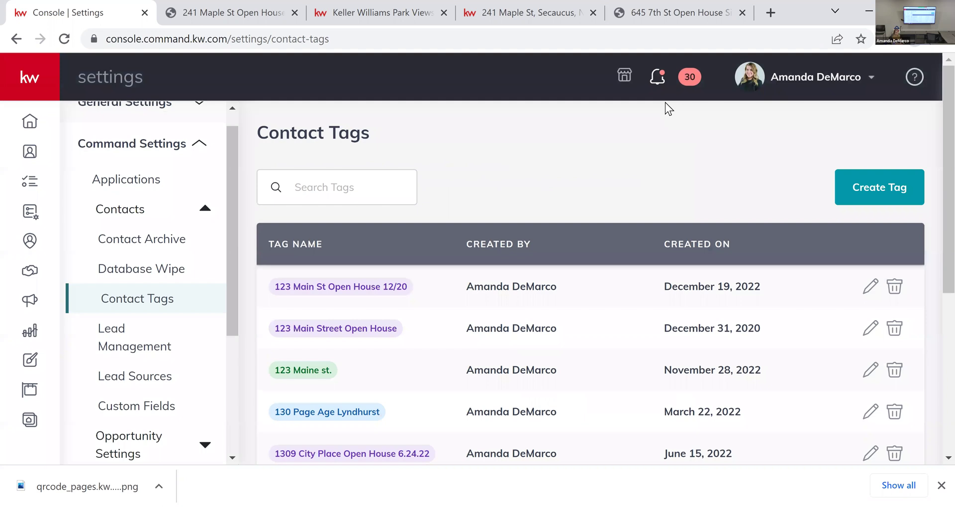